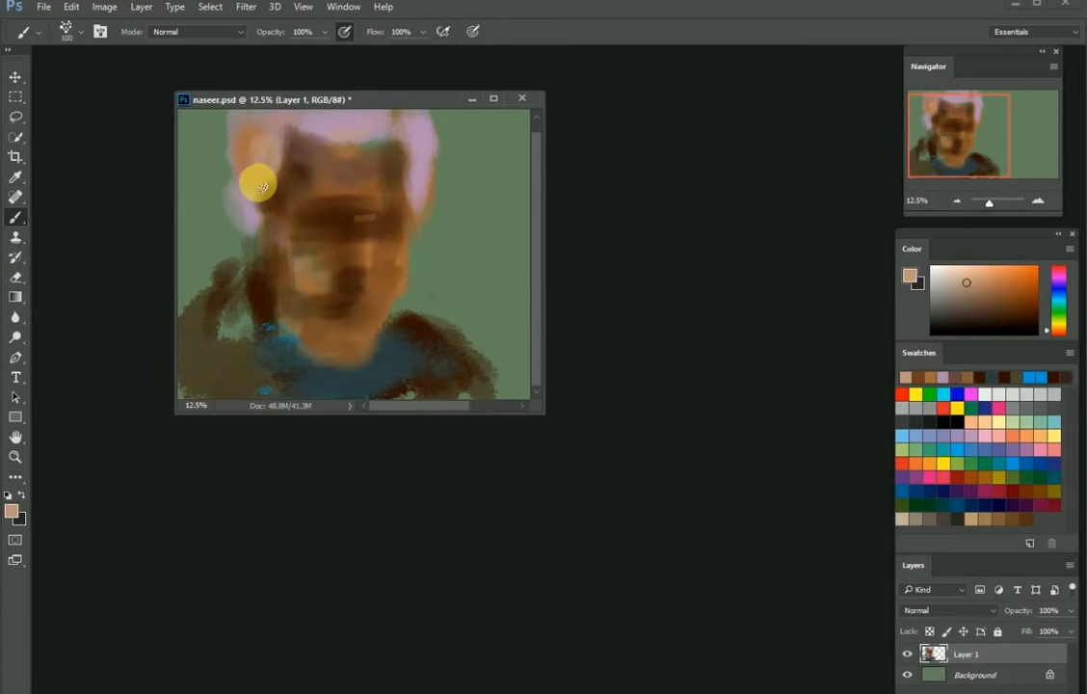
# Shade the jaw and side of the head, whiten the hair, and dab dark green foliage beside the head
pyautogui.moveTo(262, 239); pyautogui.dragTo(307, 338)
pyautogui.moveTo(372, 343); pyautogui.dragTo(274, 288)
pyautogui.moveTo(340, 139); pyautogui.dragTo(347, 127)
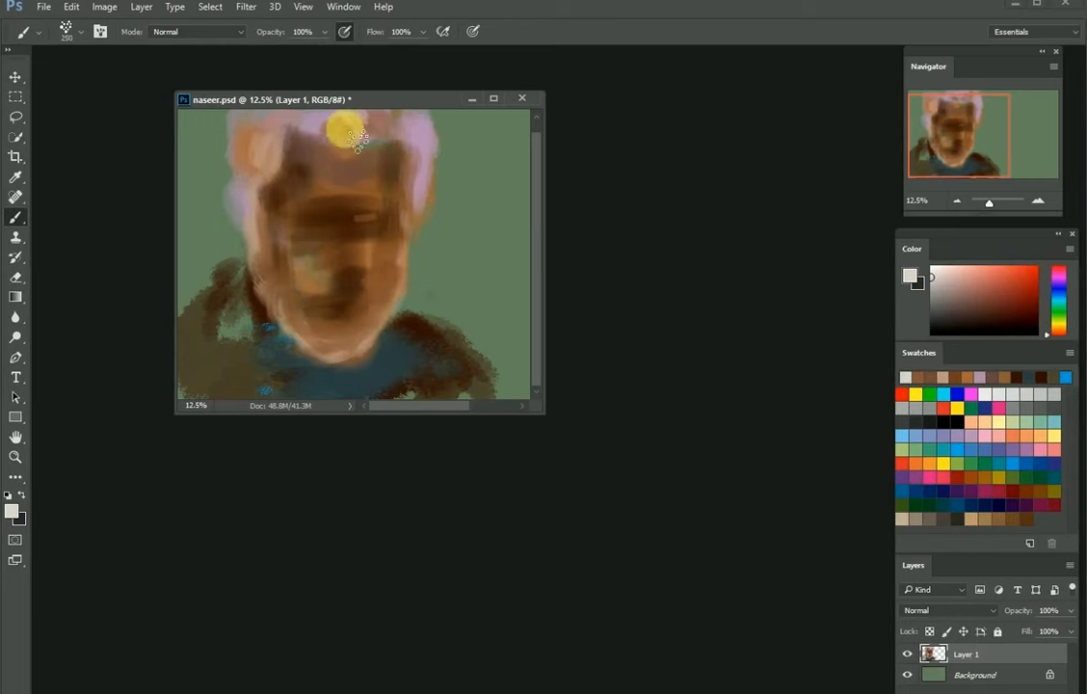
pyautogui.moveTo(275, 188); pyautogui.dragTo(258, 274)
pyautogui.moveTo(413, 367)
pyautogui.mouseDown()
pyautogui.moveTo(338, 381)
pyautogui.moveTo(408, 320)
pyautogui.moveTo(173, 301)
pyautogui.moveTo(225, 206)
pyautogui.moveTo(207, 126)
pyautogui.moveTo(517, 174)
pyautogui.moveTo(357, 294)
pyautogui.moveTo(319, 205)
pyautogui.moveTo(329, 276)
pyautogui.mouseUp()
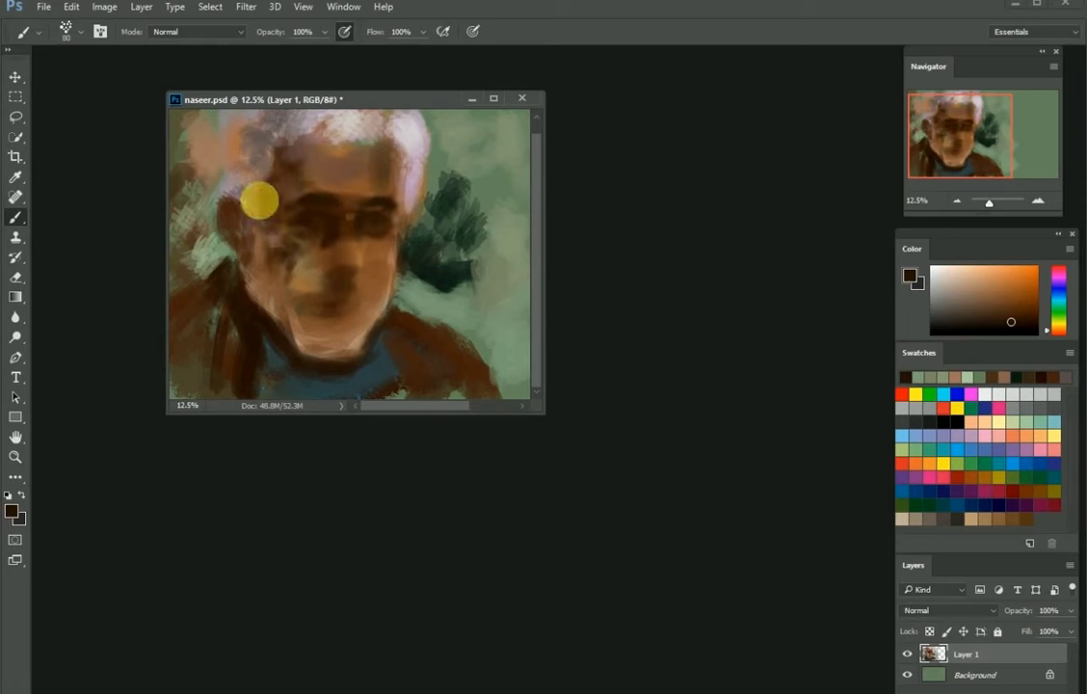
# Lighten the left cheek, jaw and chin with light tan strokes and a pinkish grey for the beard
pyautogui.moveTo(227, 197); pyautogui.dragTo(276, 326)
pyautogui.moveTo(228, 214)
pyautogui.mouseDown()
pyautogui.moveTo(259, 254)
pyautogui.moveTo(273, 249)
pyautogui.mouseUp()
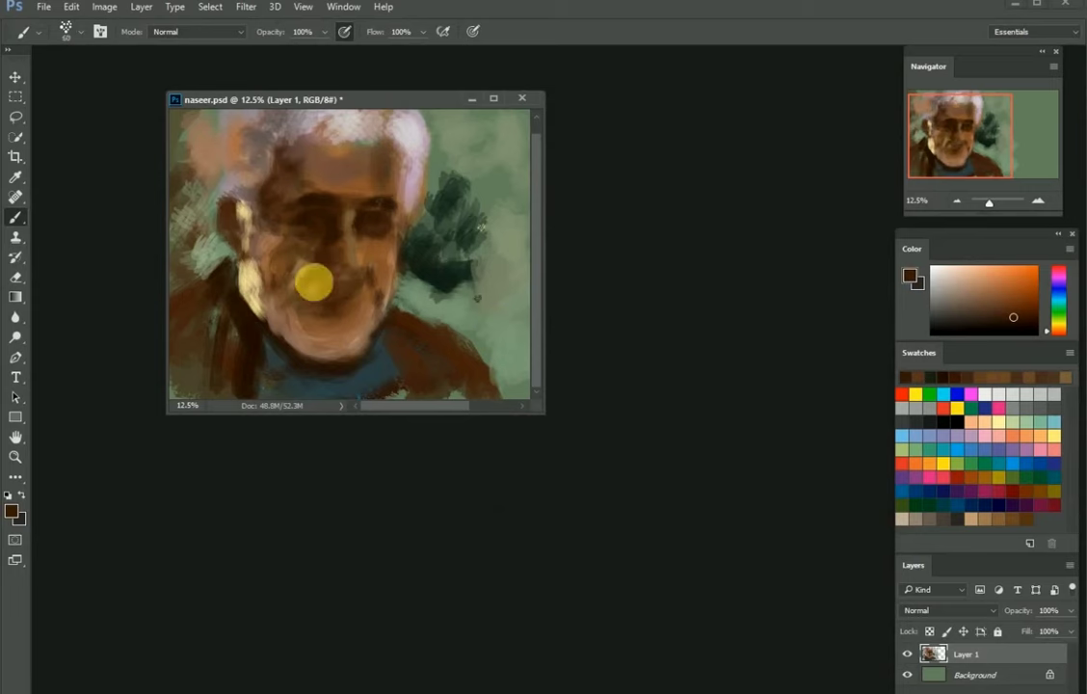
pyautogui.keyDown('alt'); pyautogui.click(271, 272); pyautogui.keyUp('alt')
pyautogui.moveTo(284, 238); pyautogui.dragTo(355, 359)
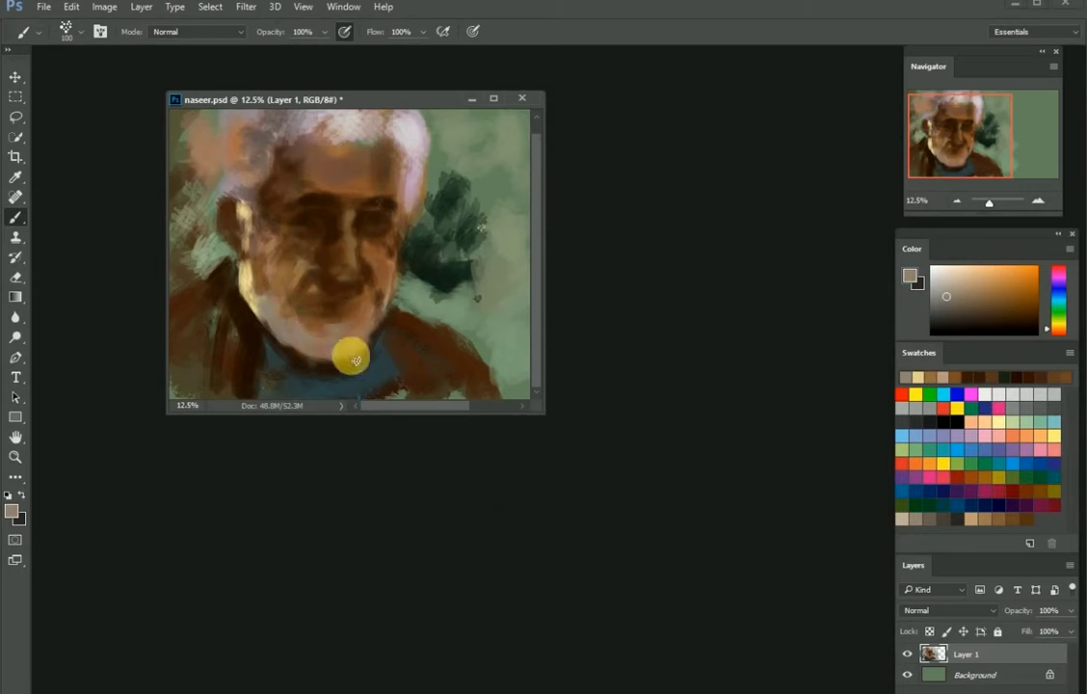
pyautogui.keyDown('alt'); pyautogui.click(338, 334); pyautogui.keyUp('alt')
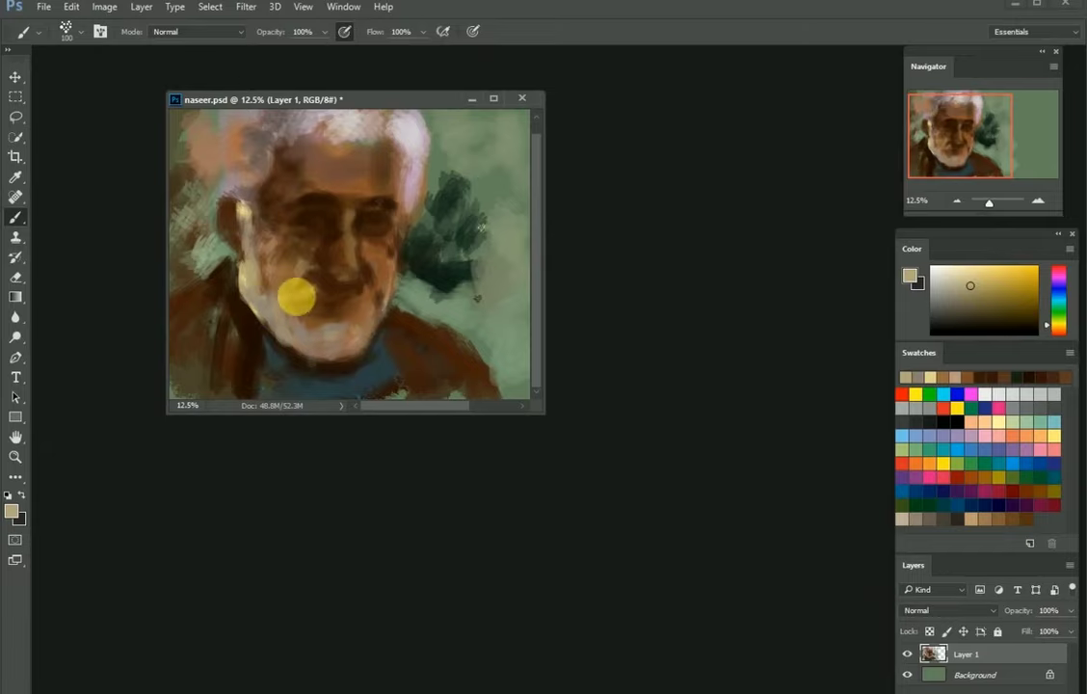
pyautogui.keyDown('alt'); pyautogui.click(373, 307); pyautogui.keyUp('alt')
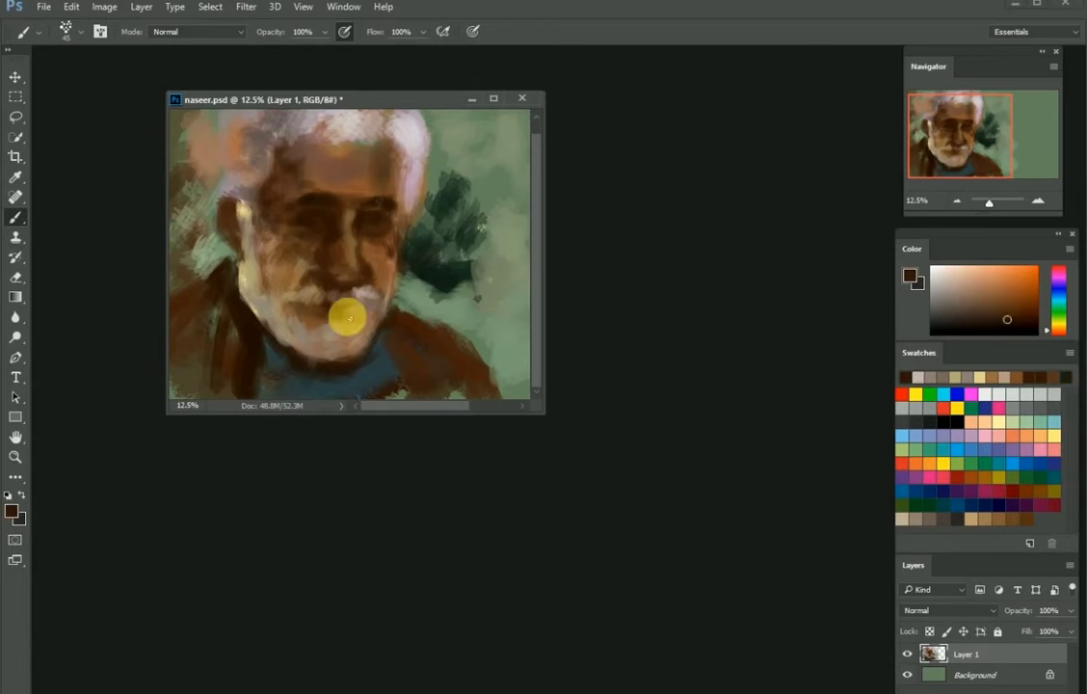
# Sample darker and lighter browns and repaint the left side of the head and neck
pyautogui.keyDown('alt'); pyautogui.click(253, 253); pyautogui.keyUp('alt')
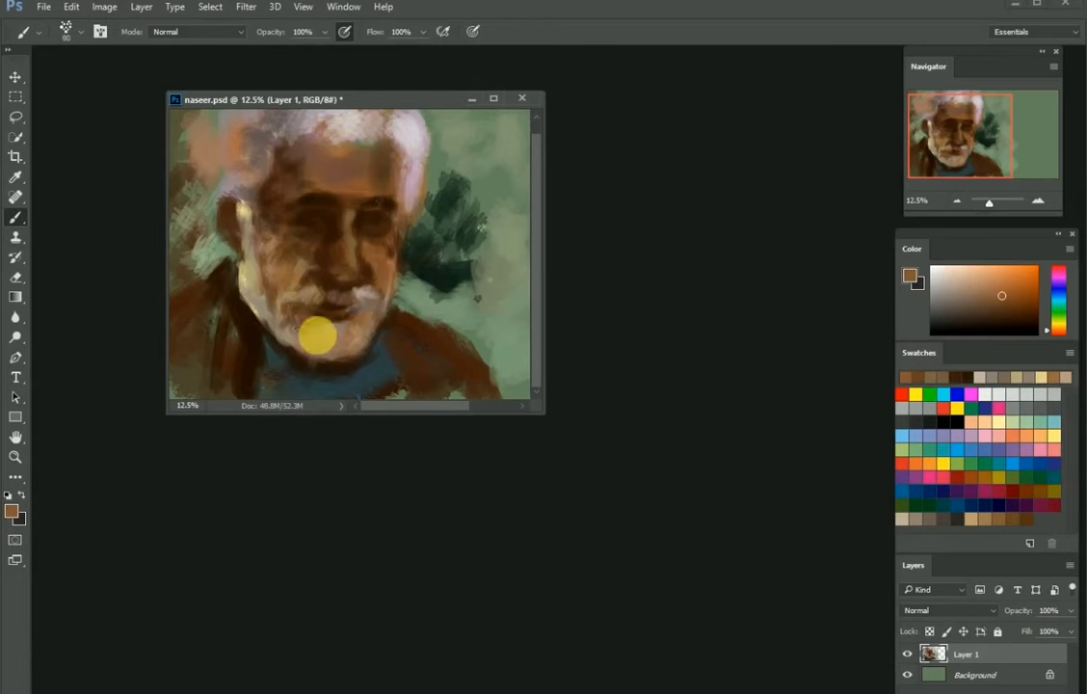
pyautogui.keyDown('alt'); pyautogui.click(383, 194); pyautogui.keyUp('alt')
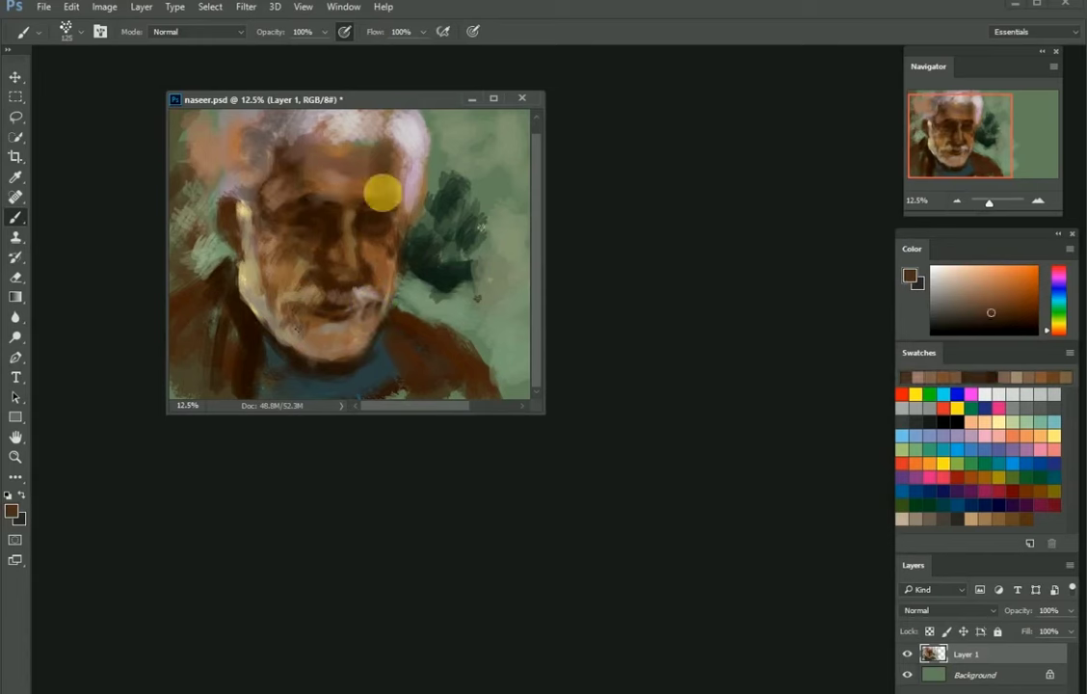
pyautogui.keyDown('alt'); pyautogui.click(332, 201); pyautogui.keyUp('alt')
pyautogui.keyDown('alt'); pyautogui.click(269, 240); pyautogui.keyUp('alt')
pyautogui.keyDown('alt'); pyautogui.click(221, 204); pyautogui.keyUp('alt')
pyautogui.moveTo(244, 186); pyautogui.dragTo(225, 274)
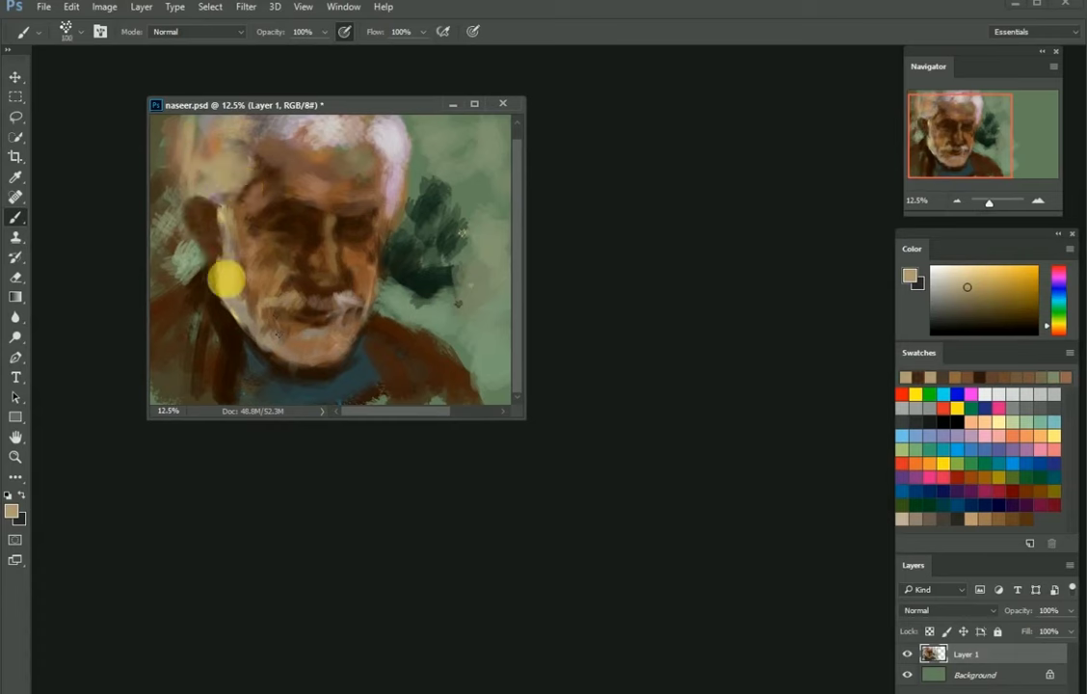
pyautogui.keyDown('alt'); pyautogui.click(253, 318); pyautogui.keyUp('alt')
pyautogui.keyDown('alt'); pyautogui.click(267, 334); pyautogui.keyUp('alt')
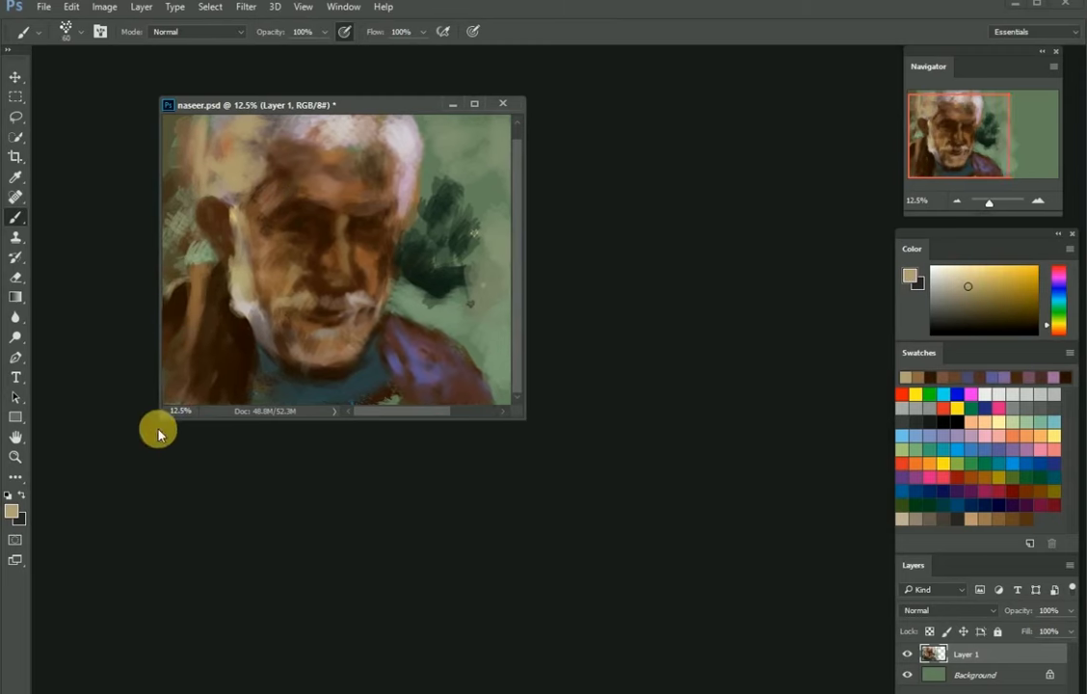
# Add light strokes to the hair and paint blue into the shirt
pyautogui.keyDown('alt'); pyautogui.click(182, 376); pyautogui.keyUp('alt')
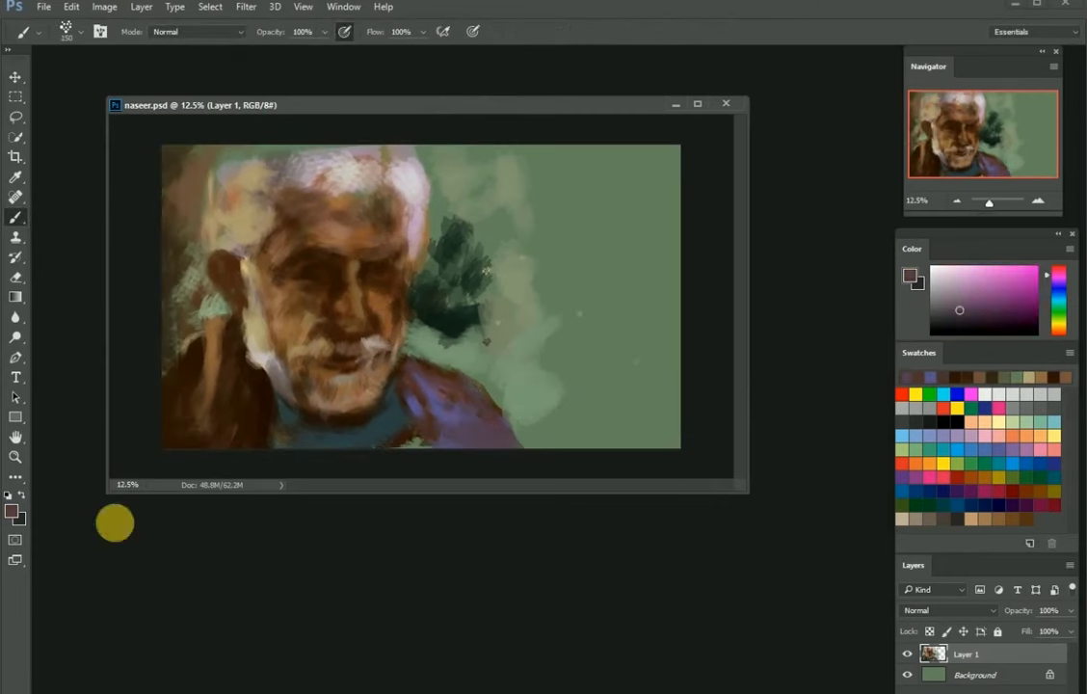
pyautogui.keyDown('alt'); pyautogui.click(296, 440); pyautogui.keyUp('alt')
pyautogui.keyDown('alt'); pyautogui.click(425, 234); pyautogui.keyUp('alt')
pyautogui.moveTo(426, 233)
pyautogui.mouseDown()
pyautogui.moveTo(421, 288)
pyautogui.moveTo(394, 363)
pyautogui.mouseUp()
pyautogui.keyDown('alt'); pyautogui.click(421, 288); pyautogui.keyUp('alt')
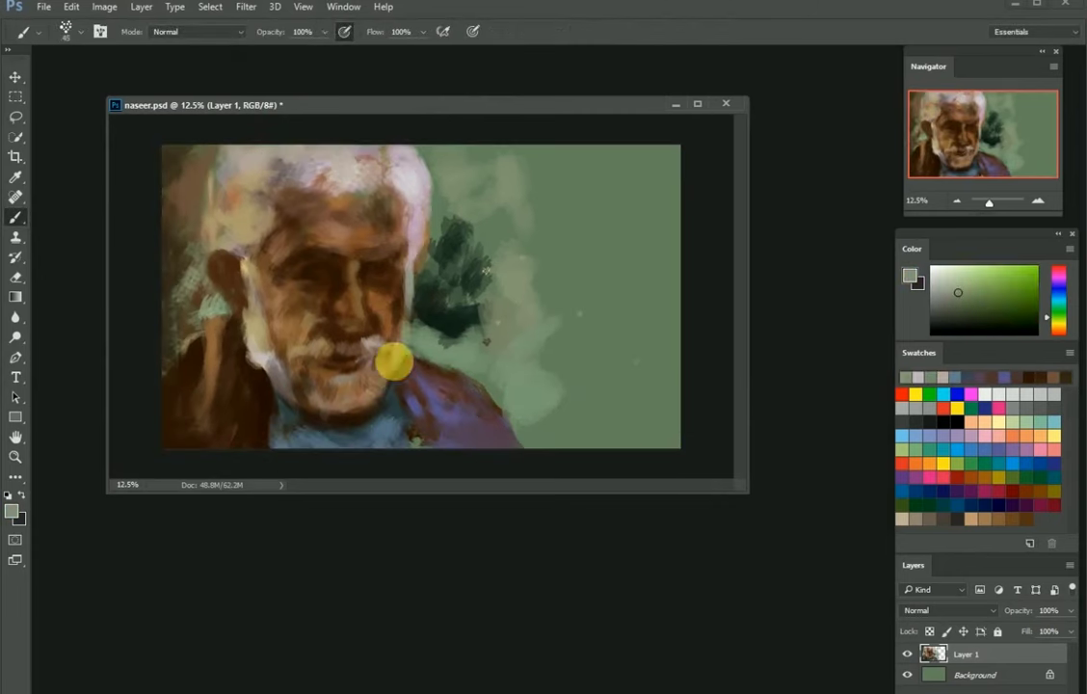
# Darken the ear area with a sampled brown and make the brush smaller
pyautogui.keyDown('alt'); pyautogui.click(289, 364); pyautogui.keyUp('alt')
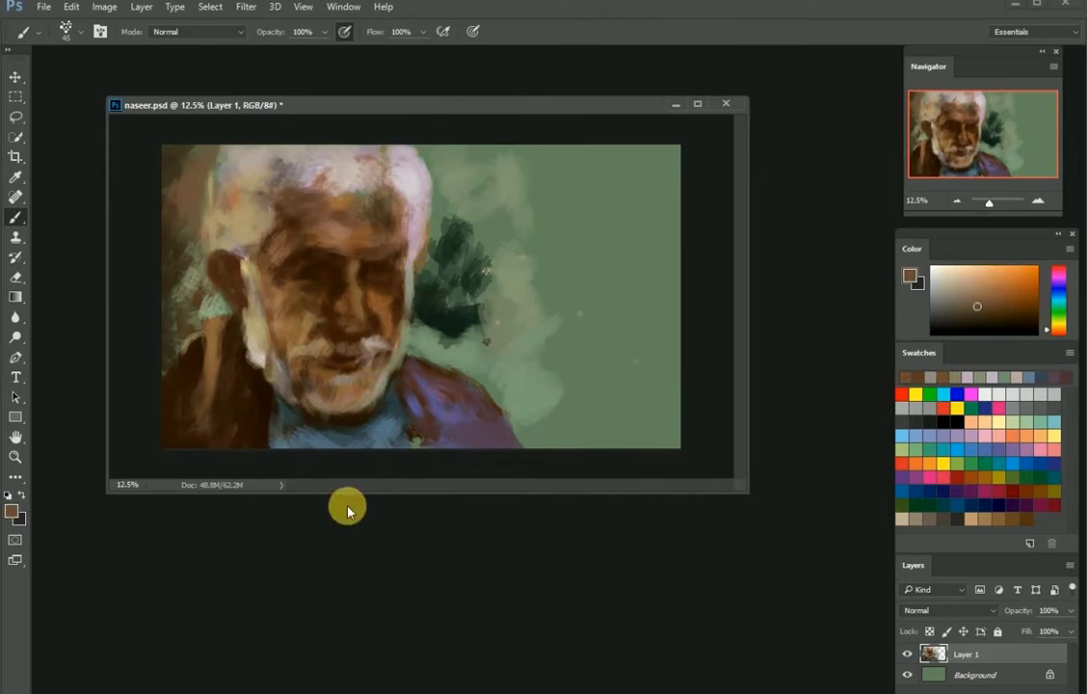
pyautogui.keyDown('alt'); pyautogui.click(240, 321); pyautogui.keyUp('alt')
pyautogui.moveTo(240, 252); pyautogui.dragTo(228, 307)
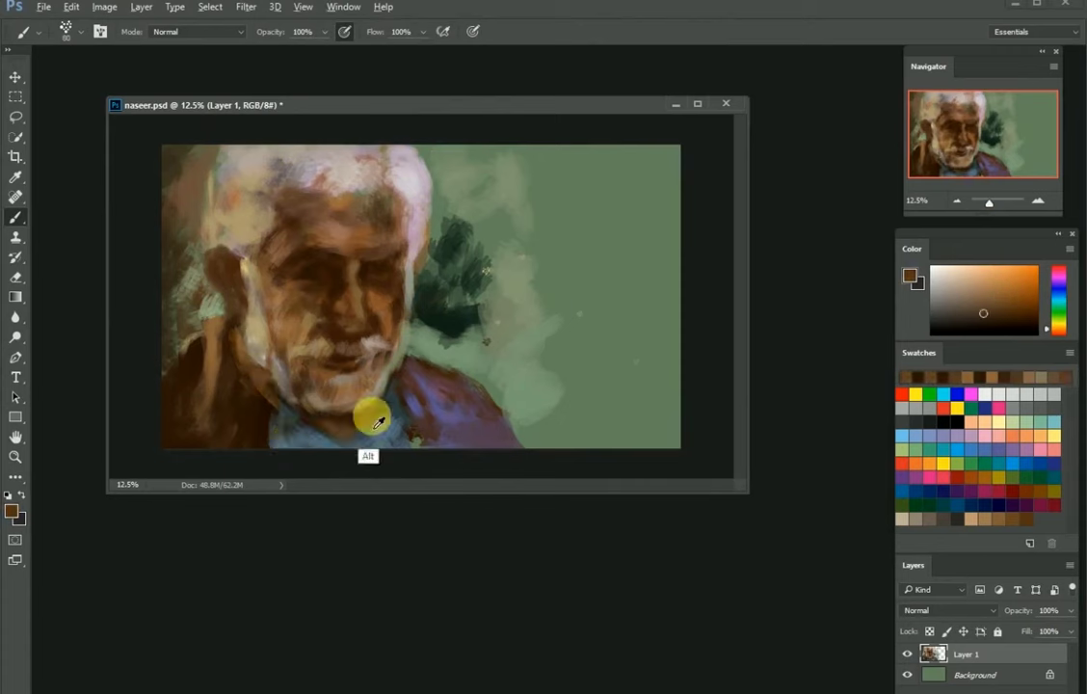
pyautogui.keyDown('alt'); pyautogui.click(226, 198); pyautogui.keyUp('alt')
pyautogui.press('[')
# Sample light beige and grey hair tones, shrink the brush, and bring up the brush tip choices
pyautogui.click(936, 296)
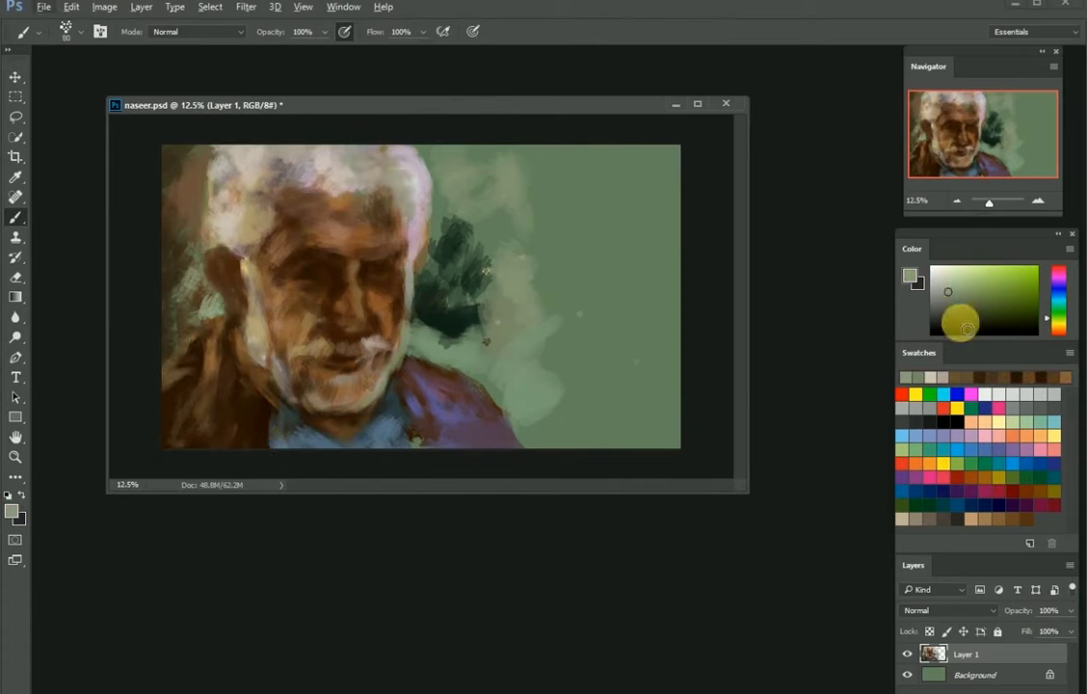
pyautogui.keyDown('alt'); pyautogui.click(258, 311); pyautogui.keyUp('alt')
pyautogui.keyDown('alt'); pyautogui.click(227, 193); pyautogui.keyUp('alt')
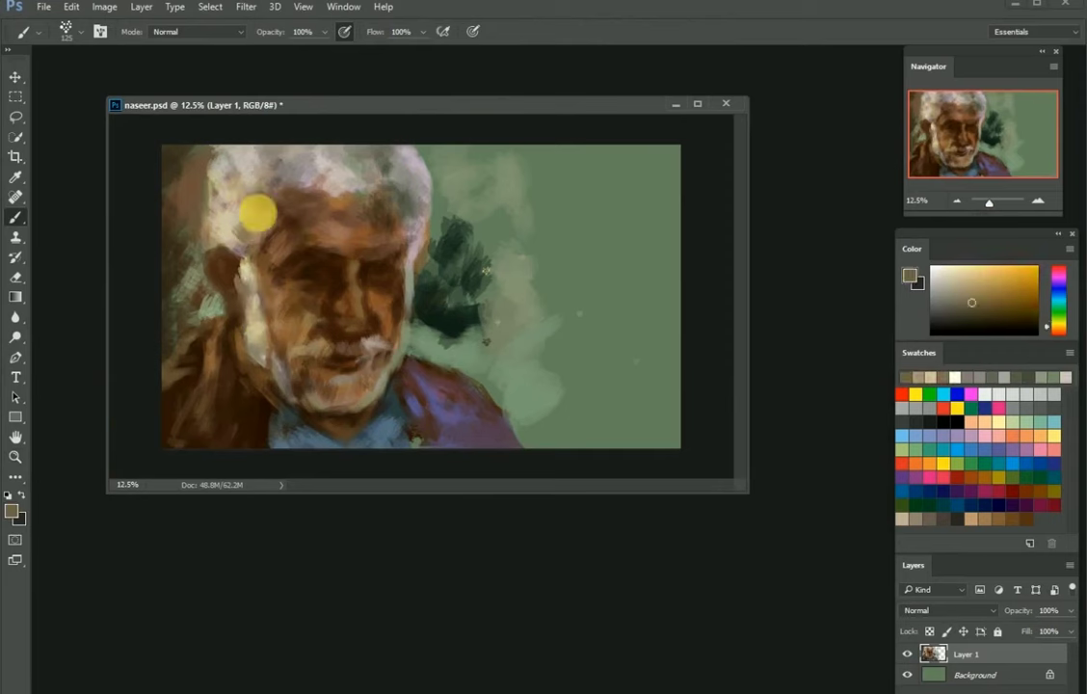
pyautogui.keyDown('alt'); pyautogui.click(274, 211); pyautogui.keyUp('alt')
pyautogui.press('[')
pyautogui.press('[')
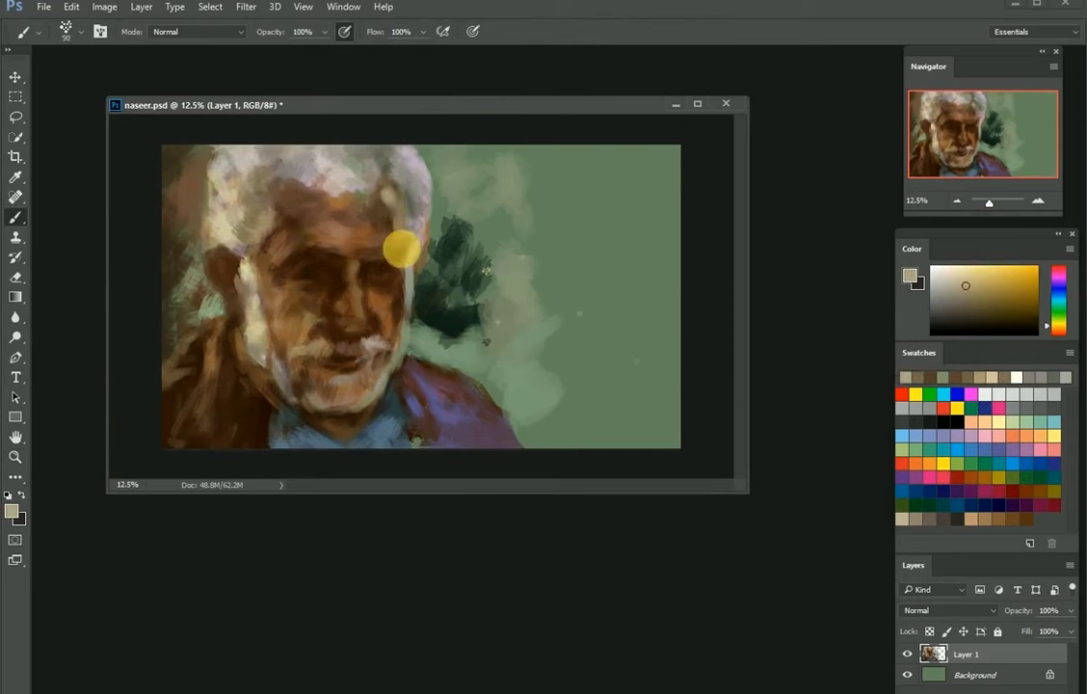
pyautogui.keyDown('alt'); pyautogui.click(422, 169); pyautogui.keyUp('alt')
pyautogui.keyDown('alt'); pyautogui.click(194, 280); pyautogui.keyUp('alt')
pyautogui.rightClick(651, 405)
# Choose a large textured brush and dab light green across the upper-right background
pyautogui.click(650, 405)
pyautogui.moveTo(550, 169)
pyautogui.mouseDown()
pyautogui.moveTo(635, 228)
pyautogui.moveTo(578, 327)
pyautogui.moveTo(536, 179)
pyautogui.moveTo(493, 129)
pyautogui.mouseUp()
pyautogui.keyDown('alt'); pyautogui.click(535, 246); pyautogui.keyUp('alt')
pyautogui.keyDown('alt'); pyautogui.click(465, 206); pyautogui.keyUp('alt')
pyautogui.press('[')
pyautogui.press('[')
pyautogui.press('[')
# Paint dark green across the middle and upper background and smear in brown strokes
pyautogui.moveTo(466, 206)
pyautogui.mouseDown()
pyautogui.moveTo(605, 313)
pyautogui.moveTo(522, 413)
pyautogui.moveTo(600, 347)
pyautogui.moveTo(577, 182)
pyautogui.mouseUp()
pyautogui.keyDown('alt'); pyautogui.click(543, 205); pyautogui.keyUp('alt')
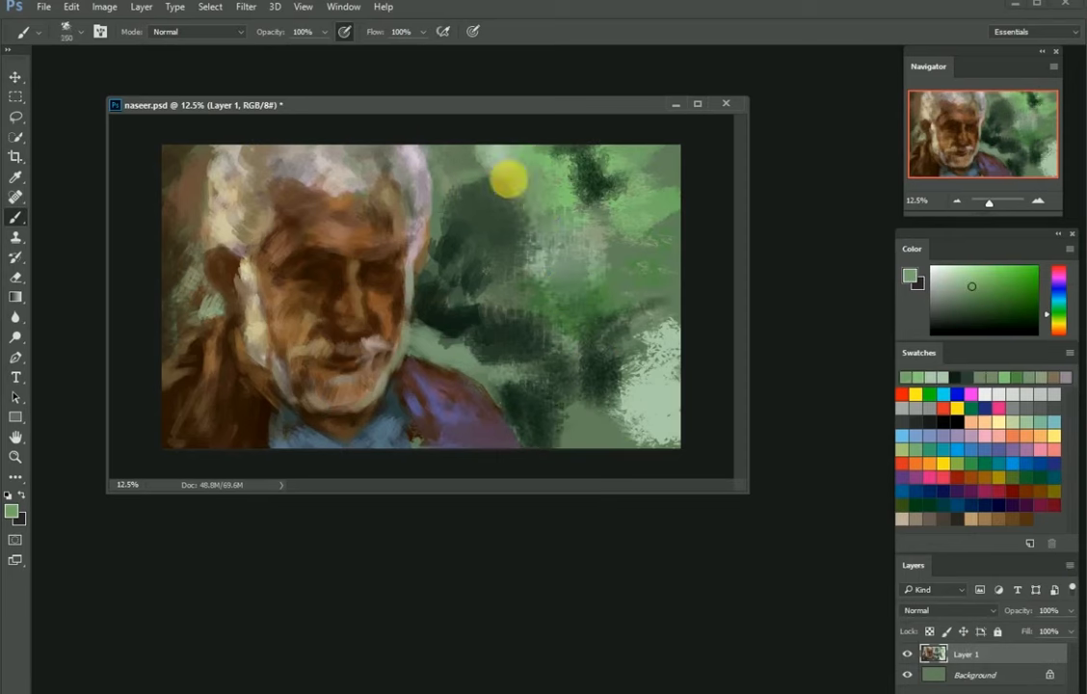
pyautogui.keyDown('alt'); pyautogui.click(497, 208); pyautogui.keyUp('alt')
pyautogui.press(']')
pyautogui.press(']')
pyautogui.press(']')
pyautogui.moveTo(586, 206); pyautogui.dragTo(678, 173)
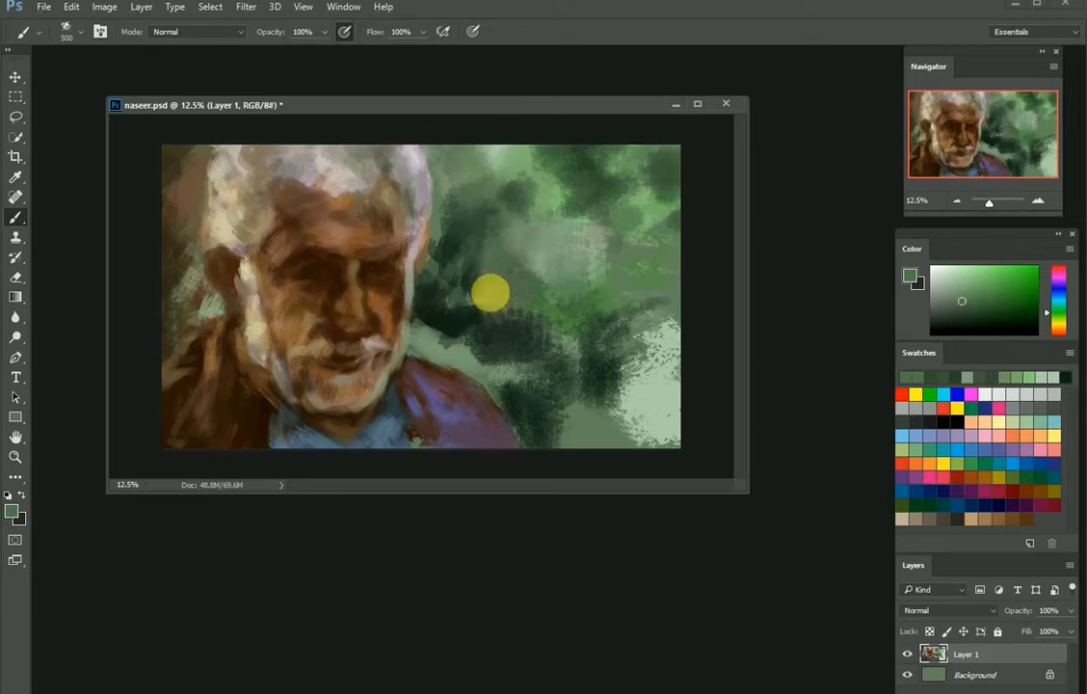
pyautogui.moveTo(544, 282); pyautogui.dragTo(398, 219)
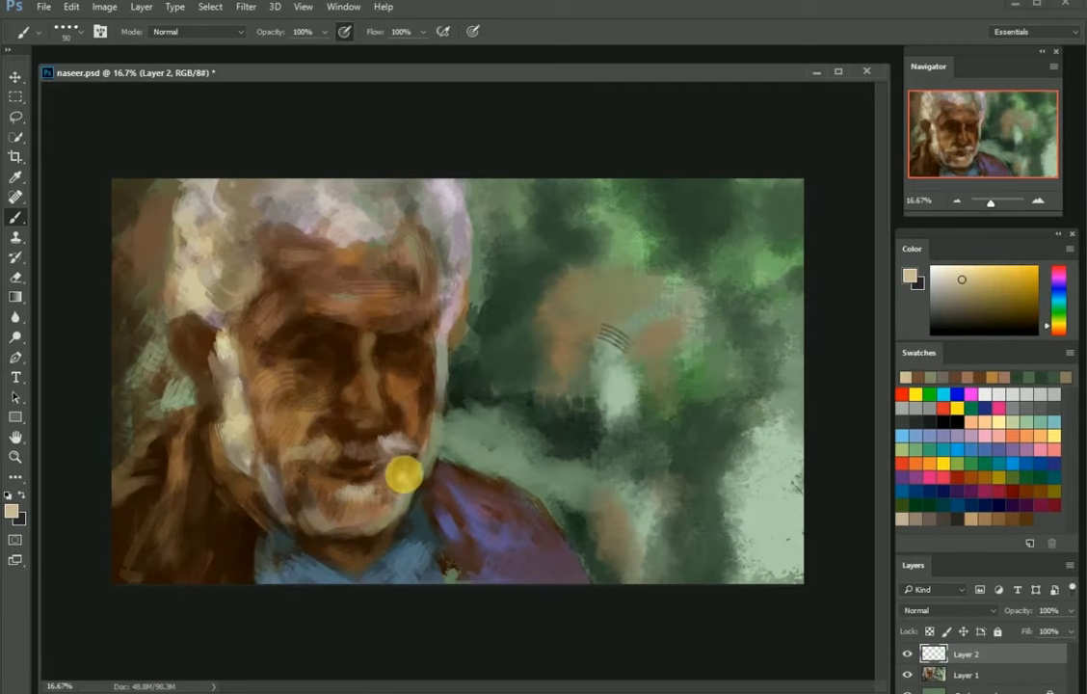
# Paint white strokes over the hair and beard, switch brush tip, and darken the forehead, eyes and cheek
pyautogui.moveTo(392, 520); pyautogui.dragTo(424, 213)
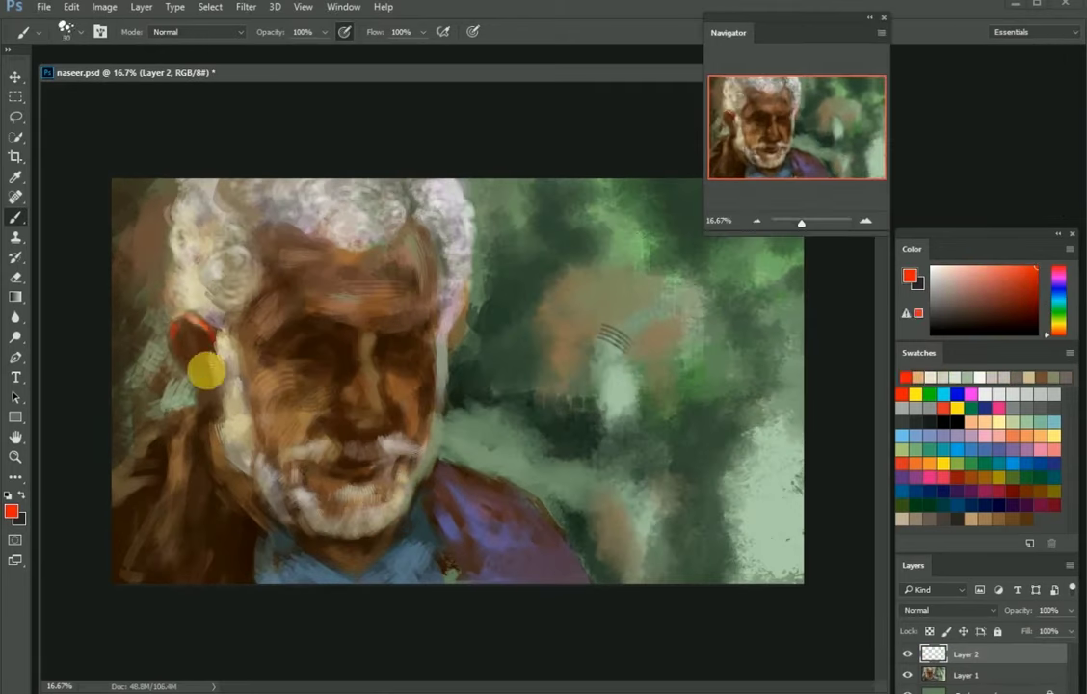
pyautogui.rightClick(203, 369)
pyautogui.click(815, 527)
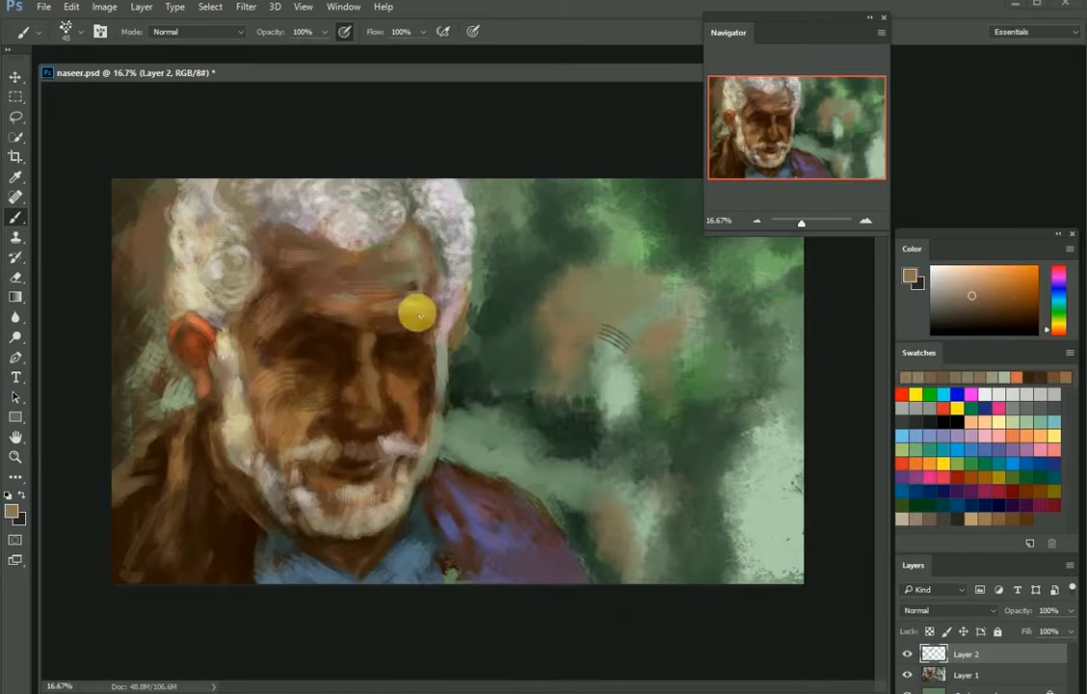
pyautogui.moveTo(417, 313)
pyautogui.mouseDown()
pyautogui.moveTo(350, 295)
pyautogui.moveTo(279, 337)
pyautogui.moveTo(481, 329)
pyautogui.mouseUp()
pyautogui.hotkey('ctrl', '+')
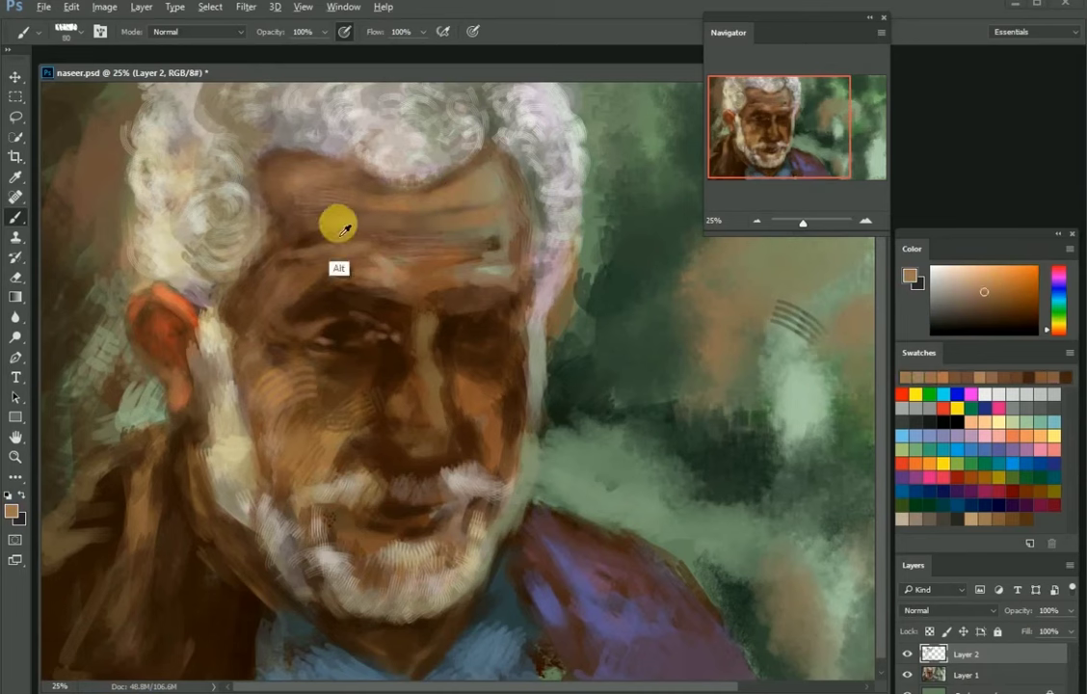
# Paint light strokes across the forehead wrinkles and warm highlights down the nose
pyautogui.keyDown('alt'); pyautogui.click(501, 212); pyautogui.keyUp('alt')
pyautogui.keyDown('alt'); pyautogui.click(469, 253); pyautogui.keyUp('alt')
pyautogui.moveTo(453, 222)
pyautogui.mouseDown()
pyautogui.moveTo(356, 265)
pyautogui.moveTo(235, 281)
pyautogui.mouseUp()
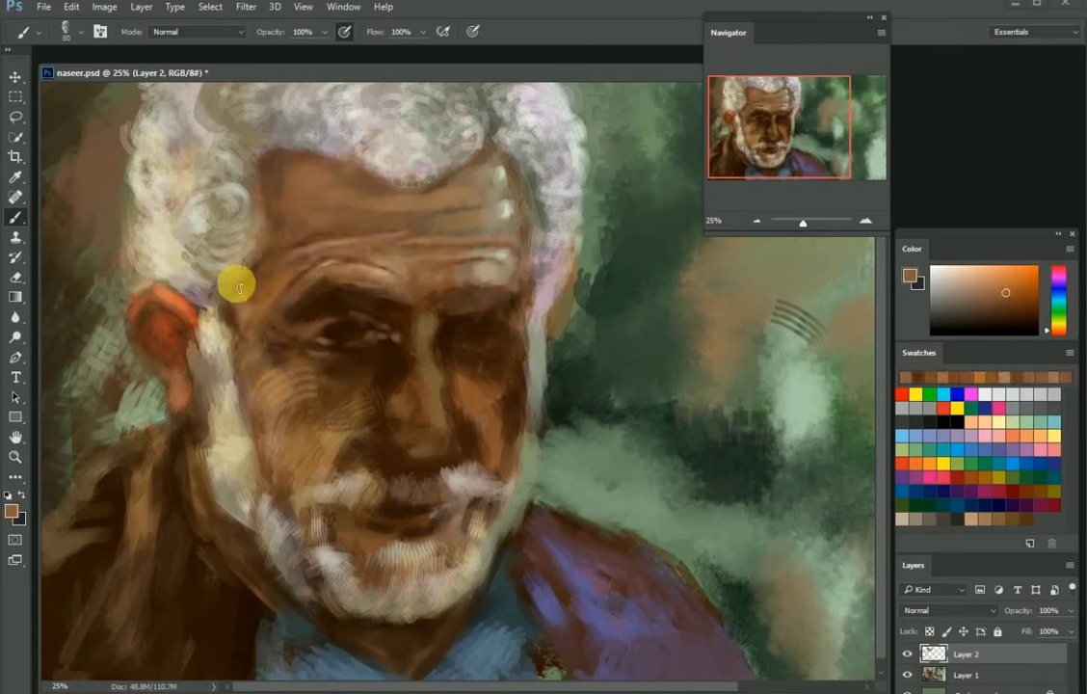
pyautogui.keyDown('alt'); pyautogui.click(237, 296); pyautogui.keyUp('alt')
pyautogui.moveTo(427, 344); pyautogui.dragTo(427, 432)
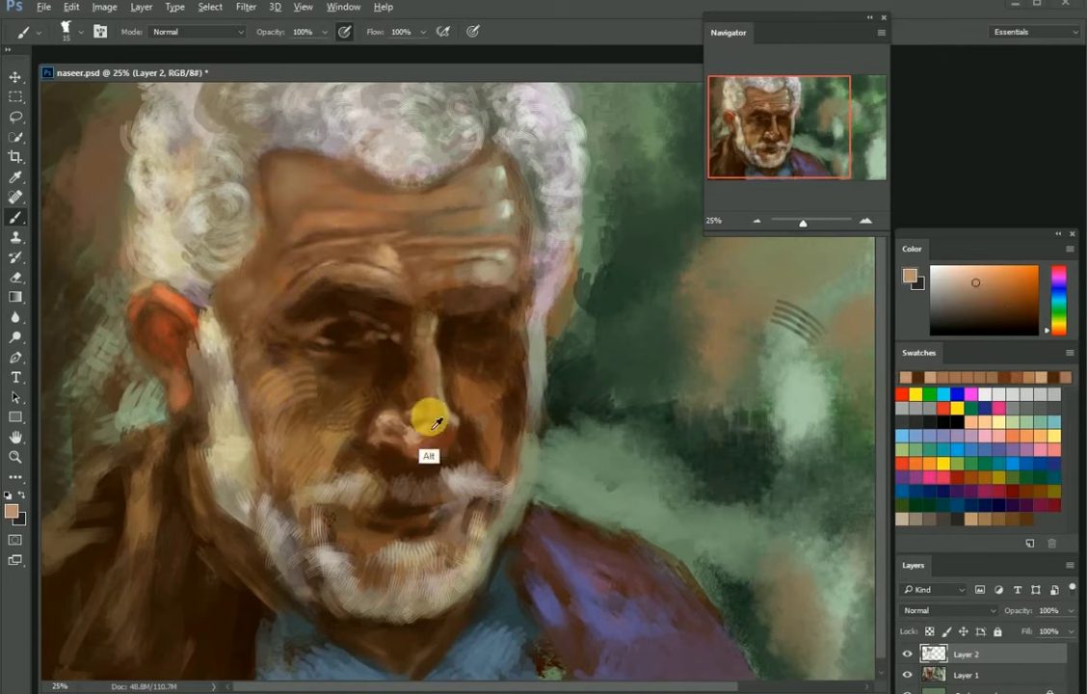
pyautogui.keyDown('alt'); pyautogui.click(495, 312); pyautogui.keyUp('alt')
# Define the right eye with near-black, mid brown, light tan, pale grey-green and dark brown tones
pyautogui.keyDown('alt'); pyautogui.click(455, 330); pyautogui.keyUp('alt')
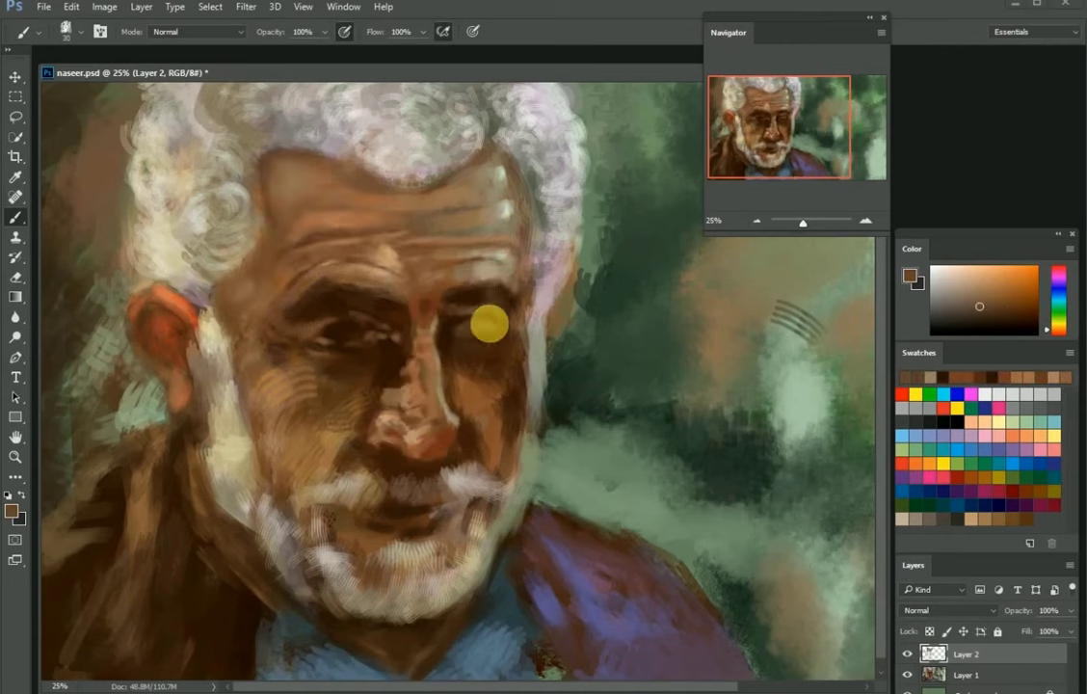
pyautogui.keyDown('alt'); pyautogui.click(470, 333); pyautogui.keyUp('alt')
pyautogui.keyDown('alt'); pyautogui.click(469, 342); pyautogui.keyUp('alt')
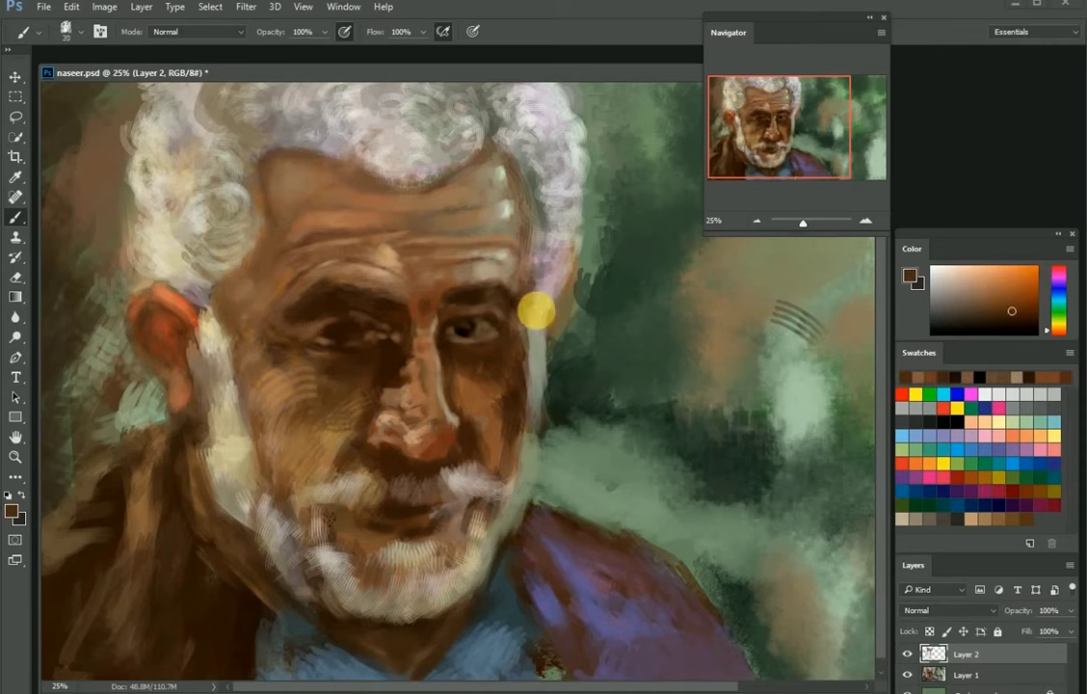
pyautogui.keyDown('alt'); pyautogui.click(479, 328); pyautogui.keyUp('alt')
pyautogui.keyDown('alt'); pyautogui.click(527, 352); pyautogui.keyUp('alt')
pyautogui.keyDown('alt'); pyautogui.click(457, 356); pyautogui.keyUp('alt')
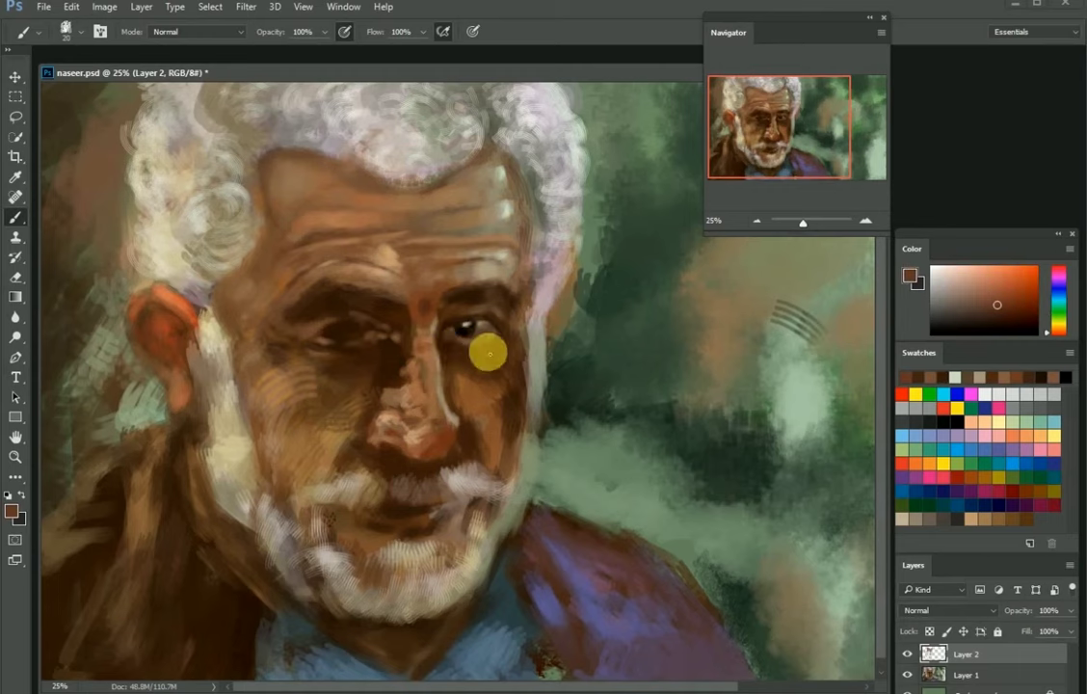
pyautogui.keyDown('alt'); pyautogui.click(429, 294); pyautogui.keyUp('alt')
pyautogui.scroll(1, 429, 294)
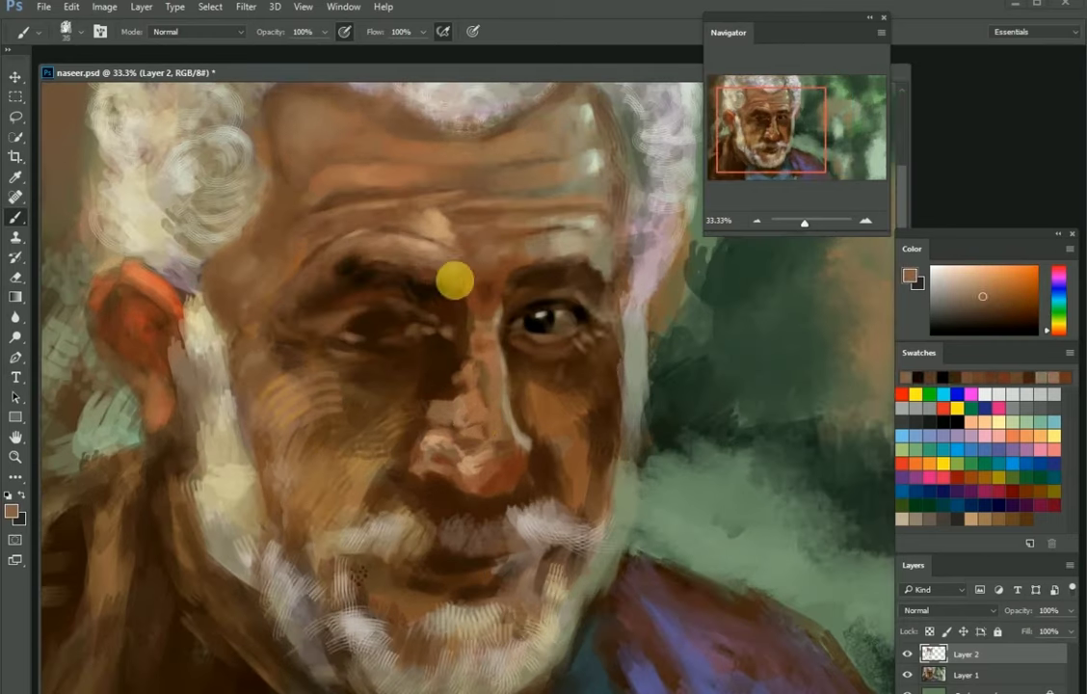
# Paint dark reddish-brown strokes along the forehead and temple edge
pyautogui.keyDown('alt'); pyautogui.click(411, 409); pyautogui.keyUp('alt')
pyautogui.scroll(-1, 339, 410)
pyautogui.keyDown('alt'); pyautogui.click(281, 348); pyautogui.keyUp('alt')
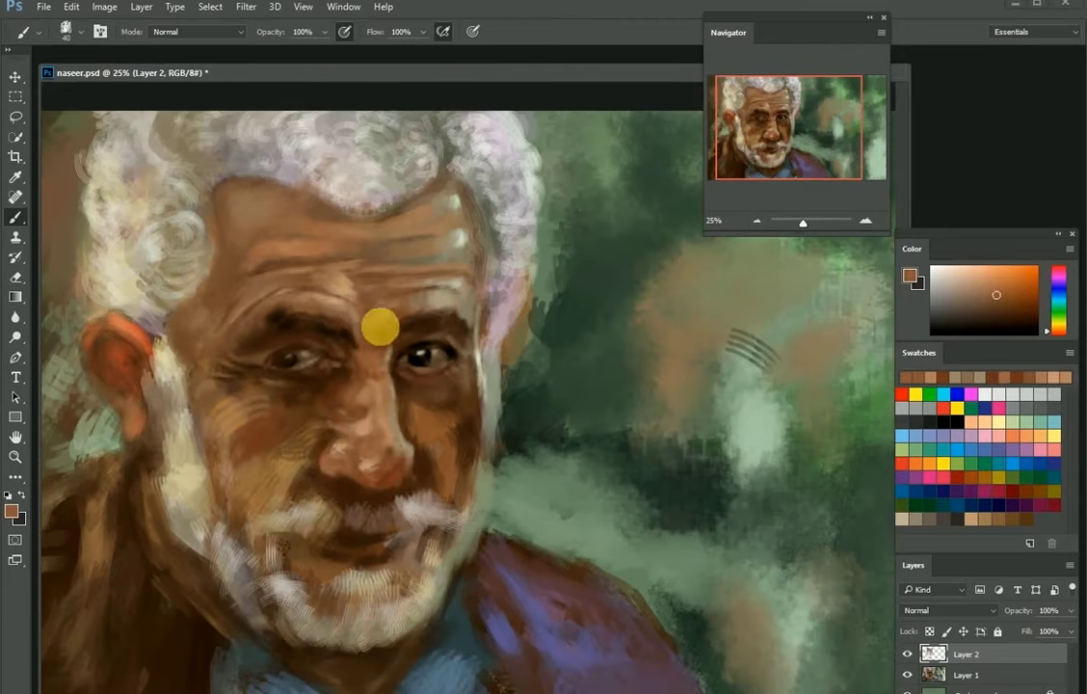
pyautogui.keyDown('alt'); pyautogui.click(370, 440); pyautogui.keyUp('alt')
pyautogui.press(']')
pyautogui.press(']')
pyautogui.press(']')
pyautogui.moveTo(205, 183); pyautogui.dragTo(191, 311)
pyautogui.press('[')
pyautogui.press('[')
pyautogui.press('[')
# Lighten the forehead and temple and add a reddish stroke on the left cheek
pyautogui.keyDown('alt'); pyautogui.click(220, 255); pyautogui.keyUp('alt')
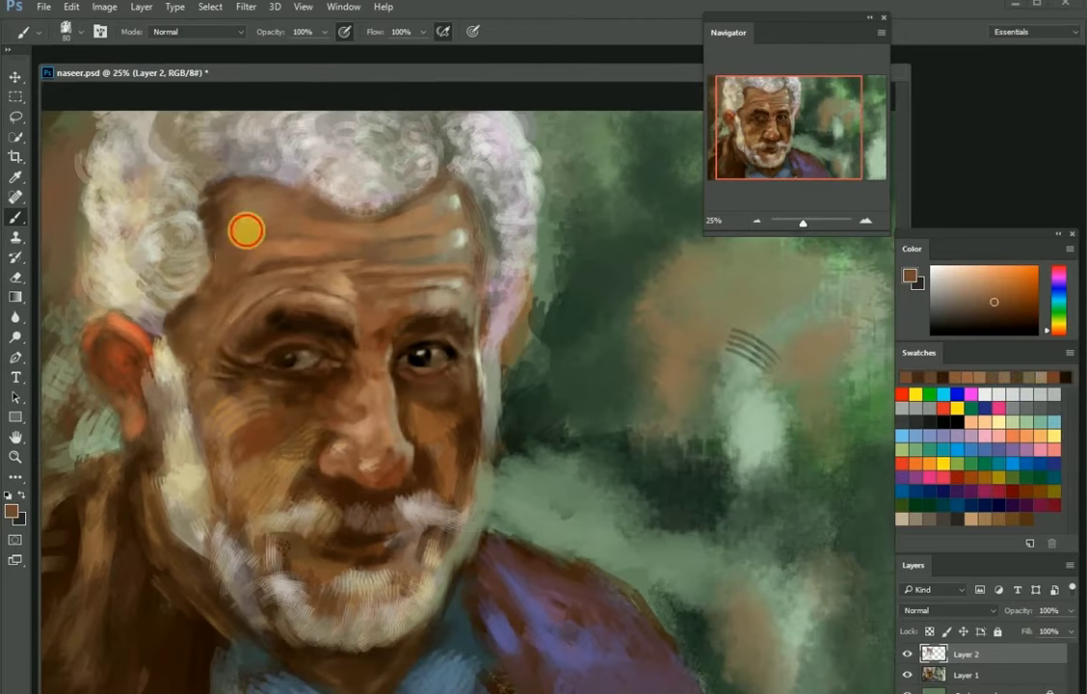
pyautogui.moveTo(220, 255); pyautogui.dragTo(231, 159)
pyautogui.moveTo(212, 410); pyautogui.dragTo(258, 429)
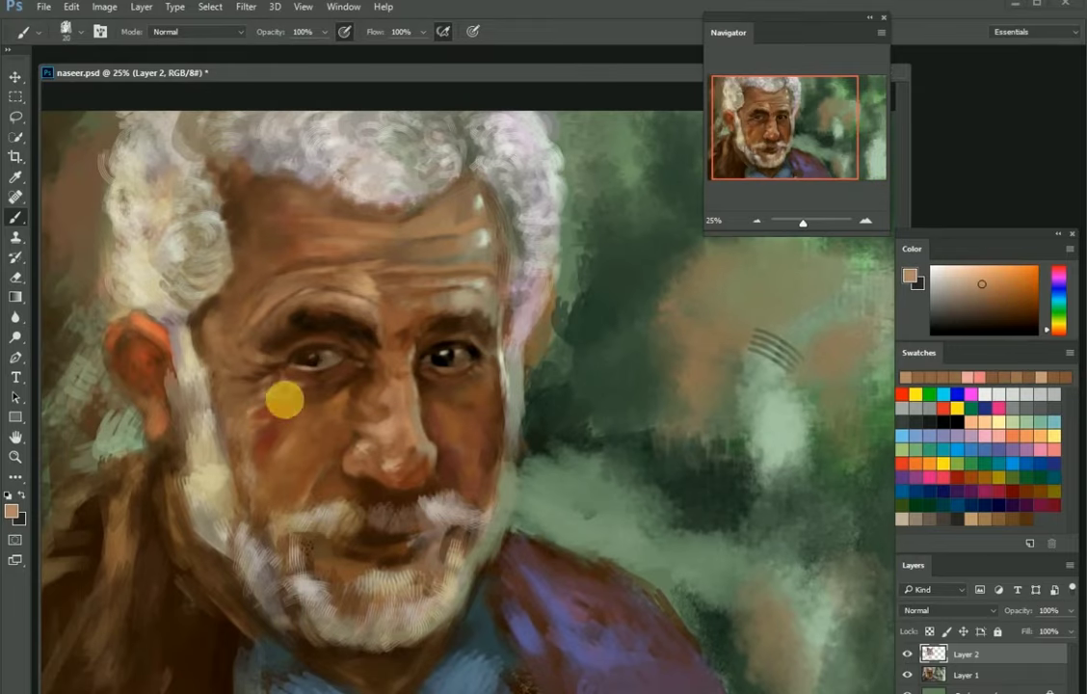
pyautogui.press(']')
pyautogui.press(']')
pyautogui.press(']')
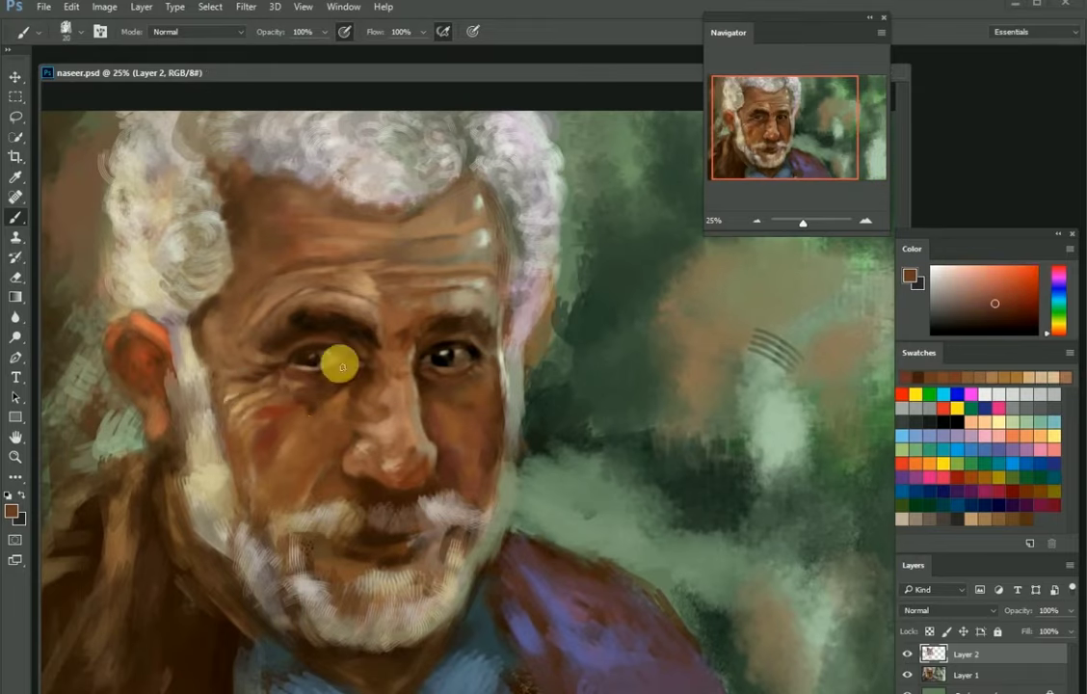
# Sample dark and orange-brown skin tones, then save the painting as naseer 01.psd
pyautogui.keyDown('alt'); pyautogui.click(281, 420); pyautogui.keyUp('alt')
pyautogui.keyDown('alt'); pyautogui.click(337, 462); pyautogui.keyUp('alt')
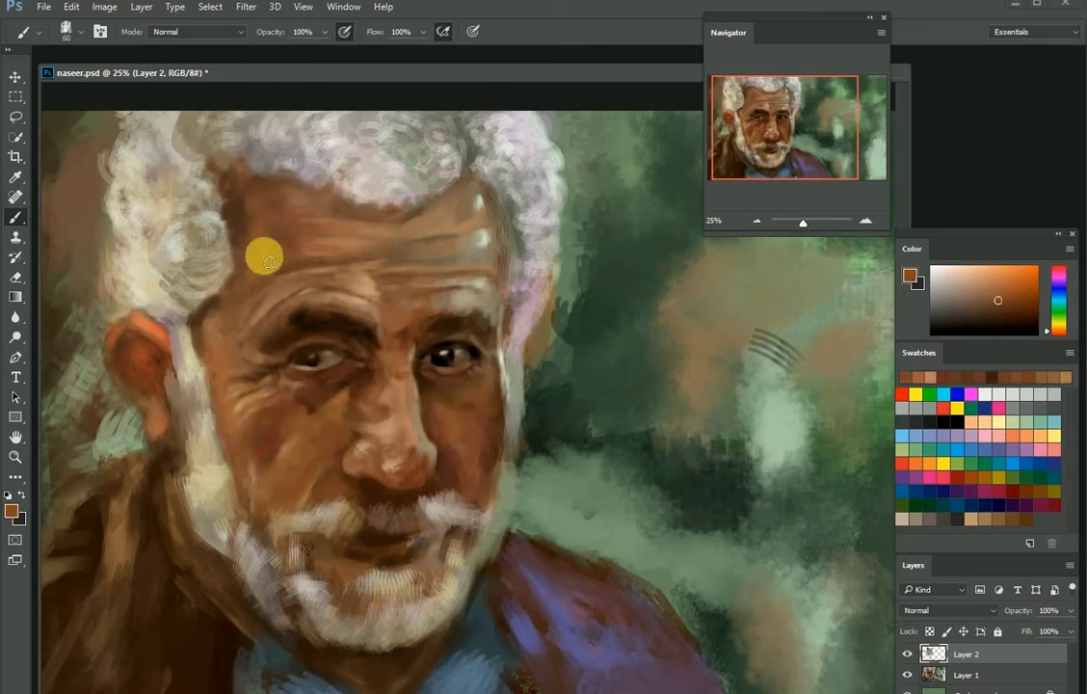
pyautogui.keyDown('alt'); pyautogui.click(405, 439); pyautogui.keyUp('alt')
pyautogui.hotkey('ctrl', 's')
# Paint darker brown strokes across the forehead with a resized brush
pyautogui.keyDown('alt'); pyautogui.click(398, 352); pyautogui.keyUp('alt')
pyautogui.press('[')
pyautogui.press('[')
pyautogui.press('[')
pyautogui.press(']')
pyautogui.moveTo(330, 266)
pyautogui.mouseDown()
pyautogui.moveTo(355, 214)
pyautogui.moveTo(437, 187)
pyautogui.mouseUp()
# Rework the face with sampled dark and light browns while panning across the portrait
pyautogui.keyDown('alt'); pyautogui.click(256, 409); pyautogui.keyUp('alt')
pyautogui.hscroll(1, 497, 347)
pyautogui.keyDown('alt'); pyautogui.click(423, 401); pyautogui.keyUp('alt')
pyautogui.hscroll(-1, 424, 366)
pyautogui.press('[')
pyautogui.press('[')
pyautogui.keyDown('alt'); pyautogui.click(417, 329); pyautogui.keyUp('alt')
pyautogui.keyDown('alt'); pyautogui.click(430, 322); pyautogui.keyUp('alt')
pyautogui.hscroll(-1, 281, 281)
pyautogui.scroll(-1, 433, 434)
pyautogui.press(']')
# Paint the mouth, beard edge and cheek with sampled lighter and darker browns
pyautogui.keyDown('alt'); pyautogui.click(433, 434); pyautogui.keyUp('alt')
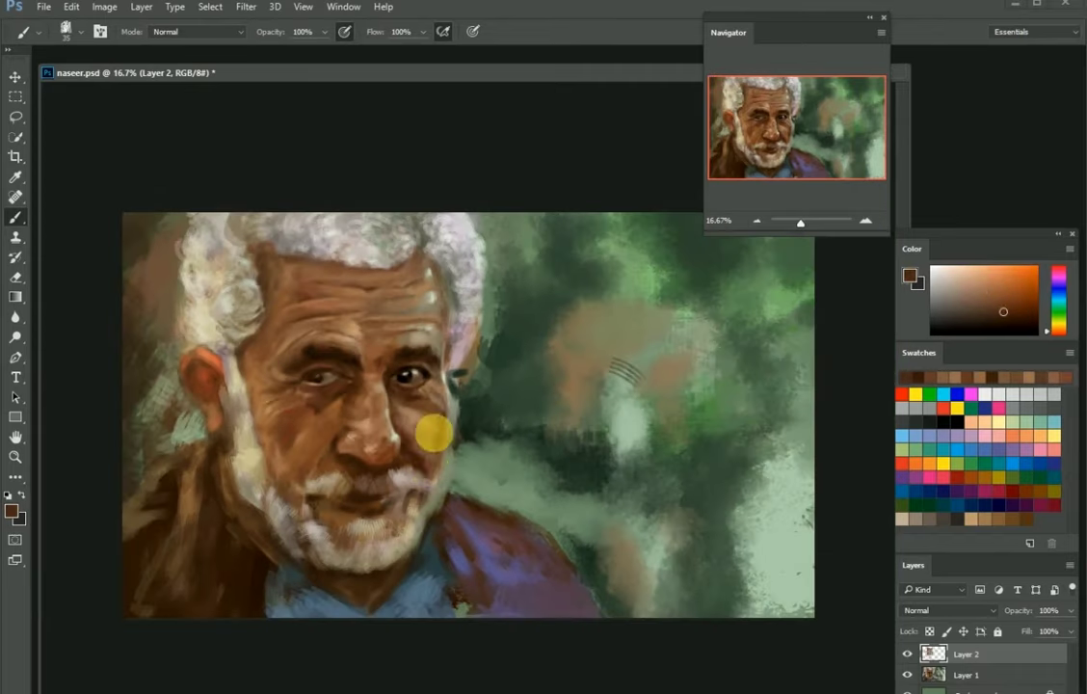
pyautogui.keyDown('alt'); pyautogui.click(358, 509); pyautogui.keyUp('alt')
pyautogui.keyDown('alt'); pyautogui.click(390, 540); pyautogui.keyUp('alt')
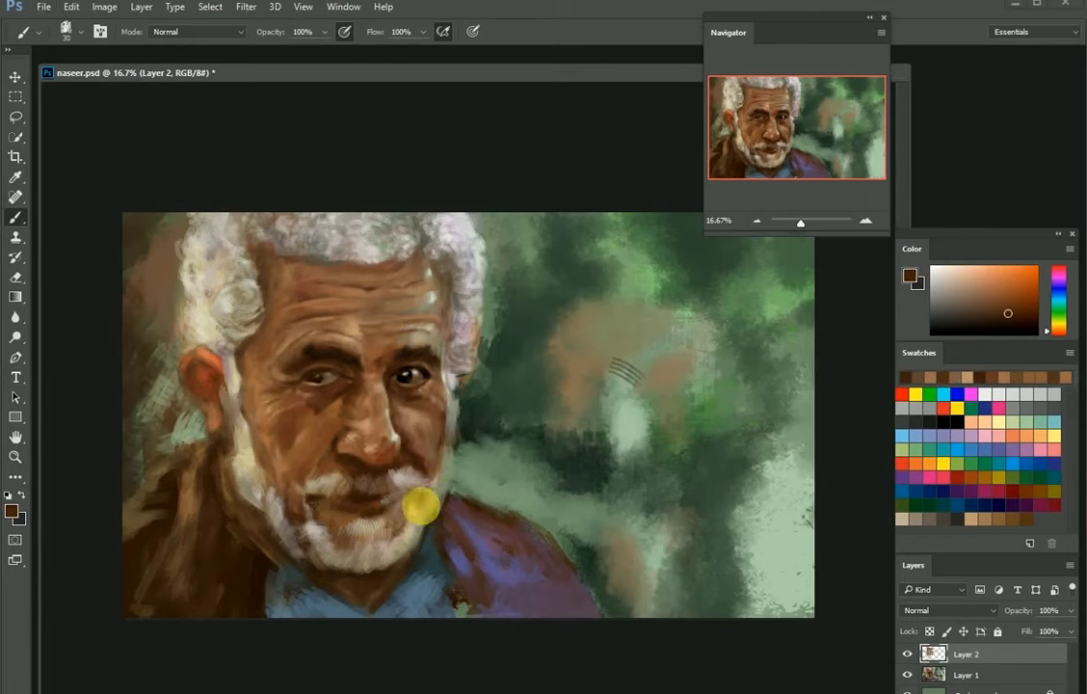
pyautogui.keyDown('alt'); pyautogui.click(284, 468); pyautogui.keyUp('alt')
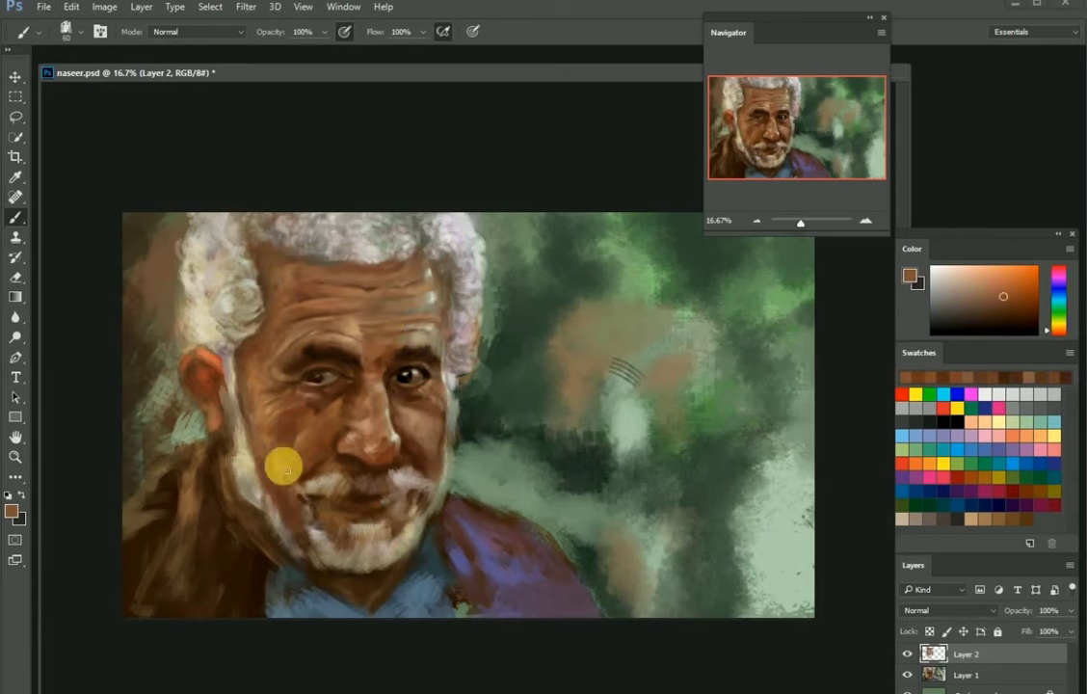
pyautogui.keyDown('alt'); pyautogui.click(282, 431); pyautogui.keyUp('alt')
pyautogui.keyDown('alt'); pyautogui.click(319, 439); pyautogui.keyUp('alt')
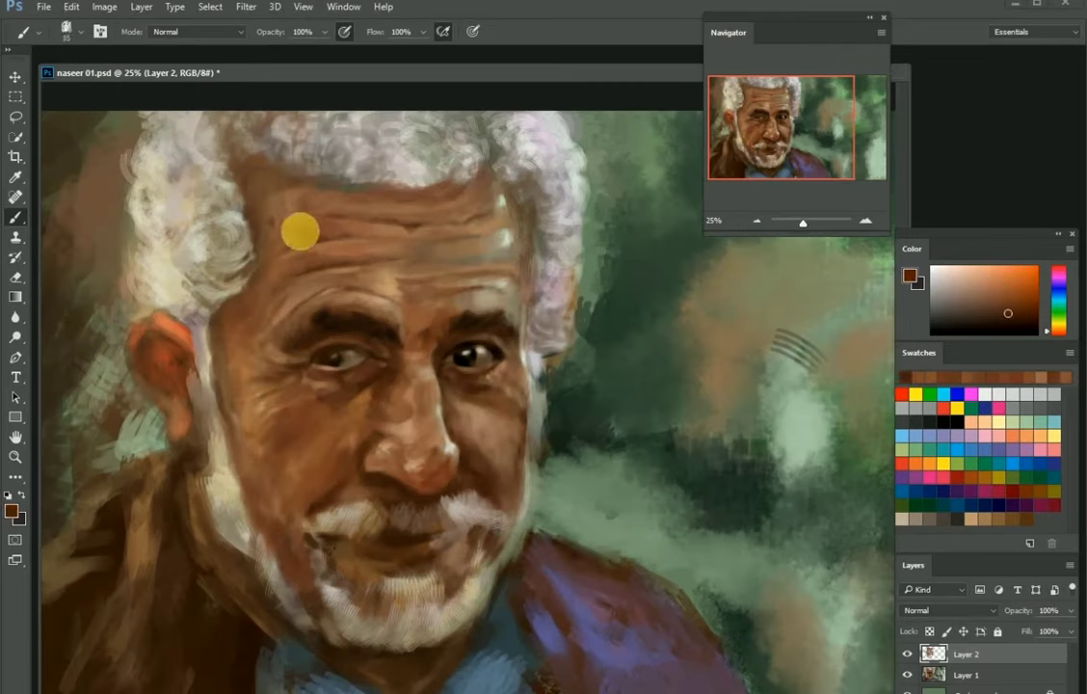
# Rework the forehead with sampled browns and skin tones, plus light grey for the hair
pyautogui.keyDown('alt'); pyautogui.click(418, 275); pyautogui.keyUp('alt')
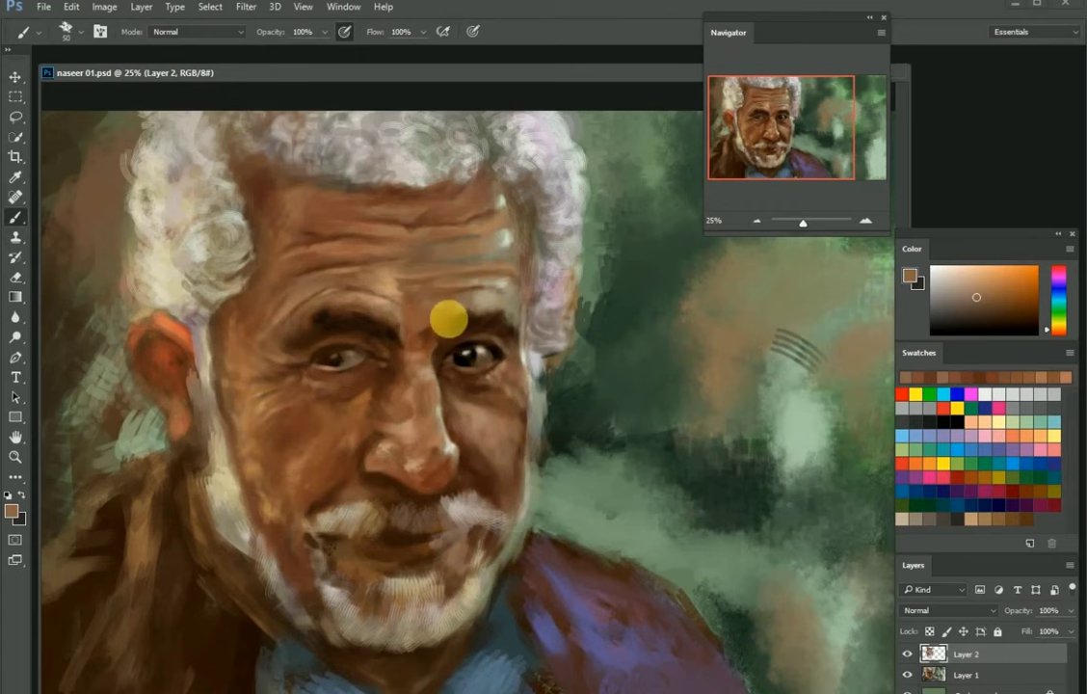
pyautogui.keyDown('alt'); pyautogui.click(487, 297); pyautogui.keyUp('alt')
pyautogui.keyDown('alt'); pyautogui.click(482, 282); pyautogui.keyUp('alt')
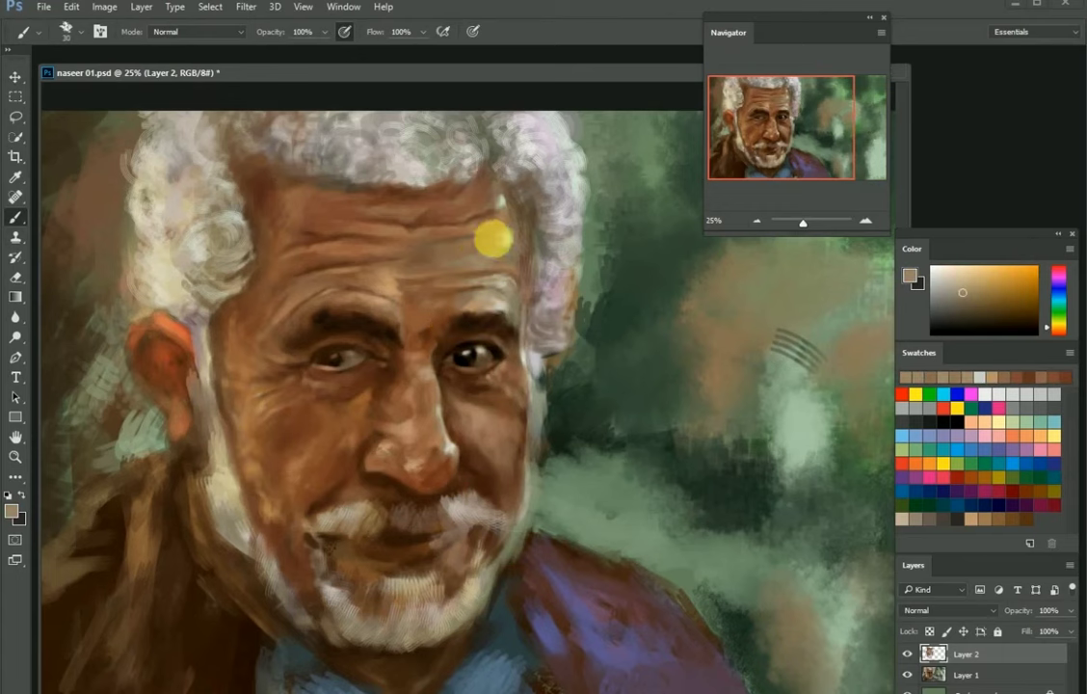
pyautogui.keyDown('alt'); pyautogui.click(483, 192); pyautogui.keyUp('alt')
pyautogui.keyDown('alt'); pyautogui.click(444, 194); pyautogui.keyUp('alt')
pyautogui.keyDown('alt'); pyautogui.click(432, 301); pyautogui.keyUp('alt')
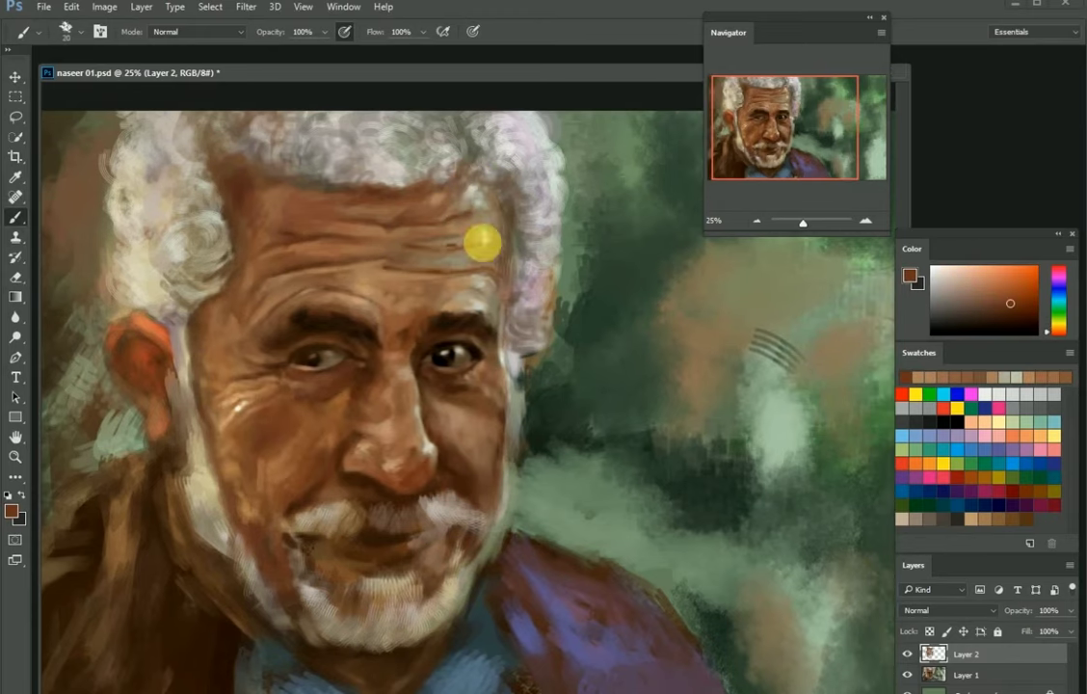
# Add final light tan and darker brown touches to the face
pyautogui.hotkey('ctrl', '+')
pyautogui.keyDown('alt'); pyautogui.click(323, 445); pyautogui.keyUp('alt')
pyautogui.scroll(-1, 331, 578)
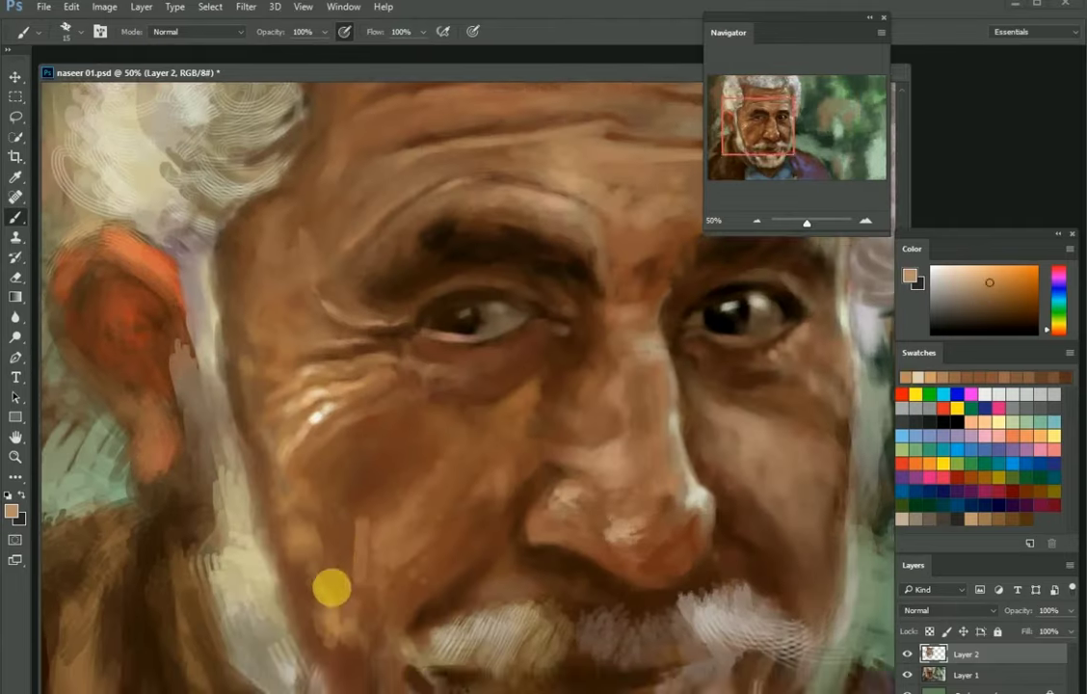
pyautogui.hotkey('ctrl', '-')
pyautogui.hotkey('ctrl', '-')
pyautogui.hotkey('ctrl', '-')
pyautogui.keyDown('alt'); pyautogui.click(460, 282); pyautogui.keyUp('alt')
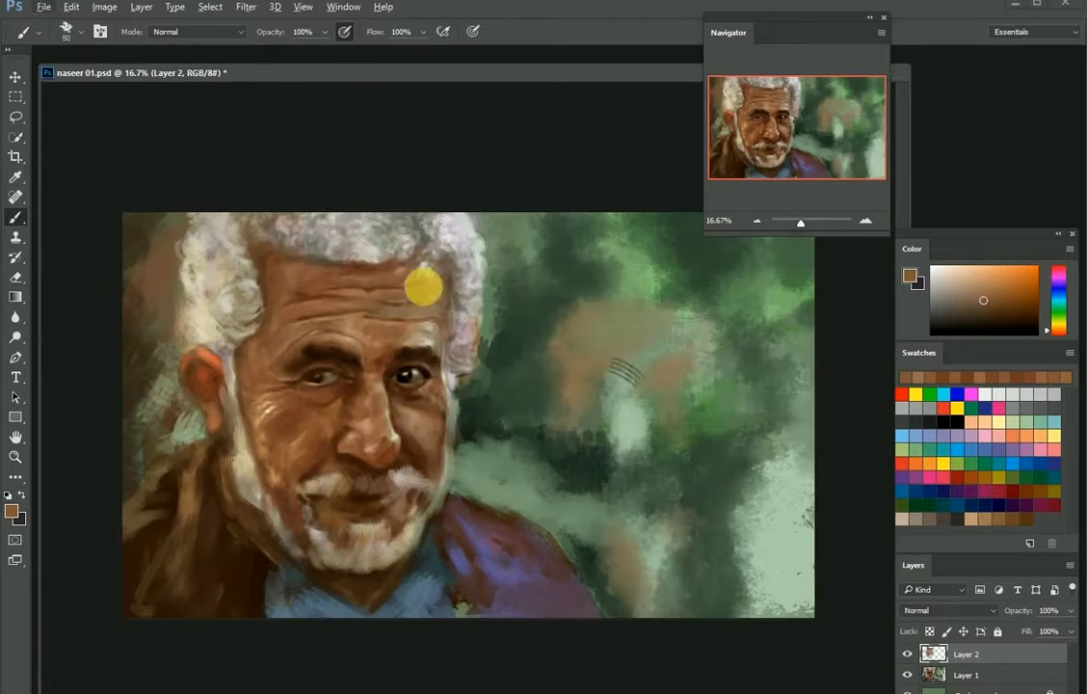
# Brush light grey-pink and lavender-white highlights over the hair and jaw, then save
pyautogui.keyDown('alt'); pyautogui.click(286, 597); pyautogui.keyUp('alt')
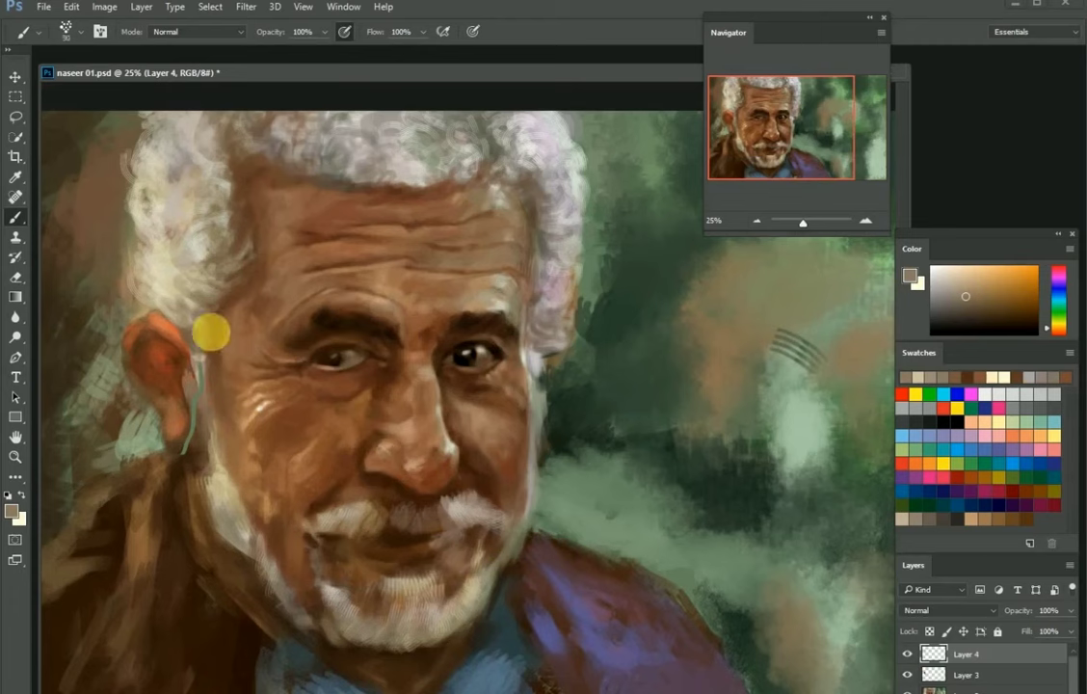
pyautogui.moveTo(200, 379)
pyautogui.mouseDown()
pyautogui.moveTo(243, 174)
pyautogui.moveTo(299, 619)
pyautogui.mouseUp()
pyautogui.keyDown('alt'); pyautogui.click(349, 621); pyautogui.keyUp('alt')
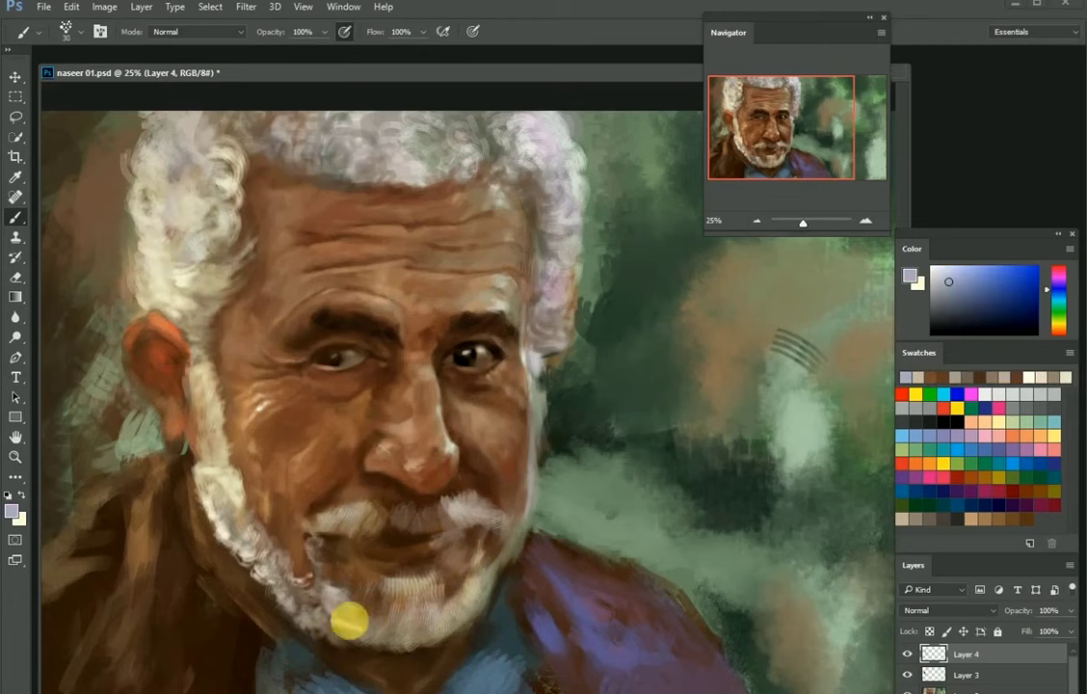
pyautogui.keyDown('alt'); pyautogui.click(327, 569); pyautogui.keyUp('alt')
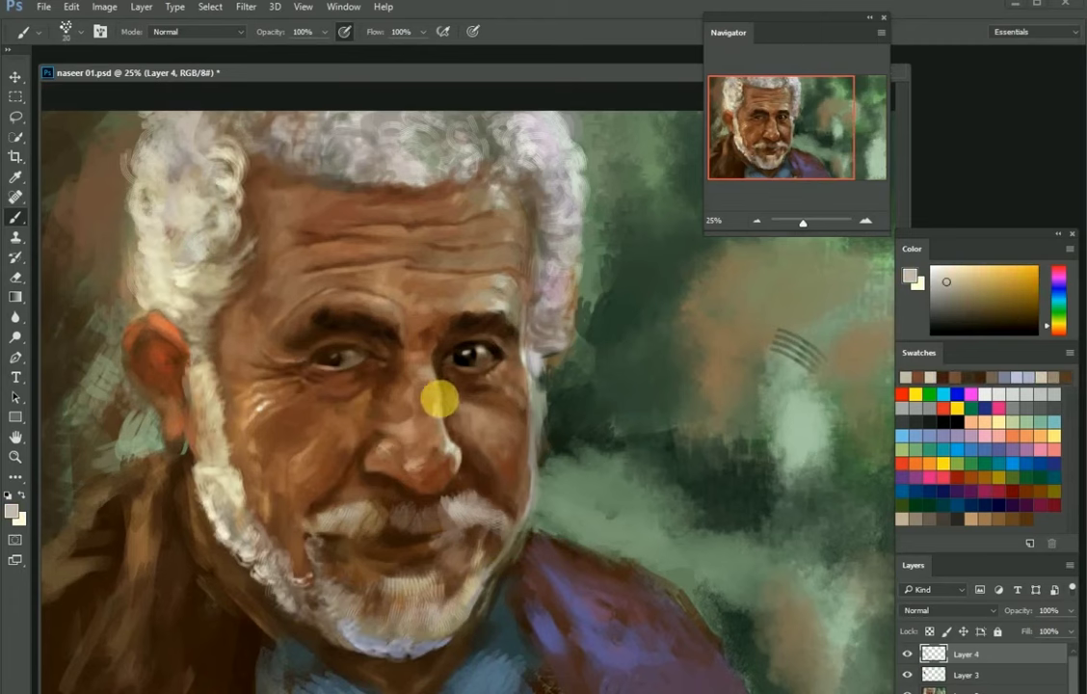
pyautogui.hotkey('ctrl', '-')
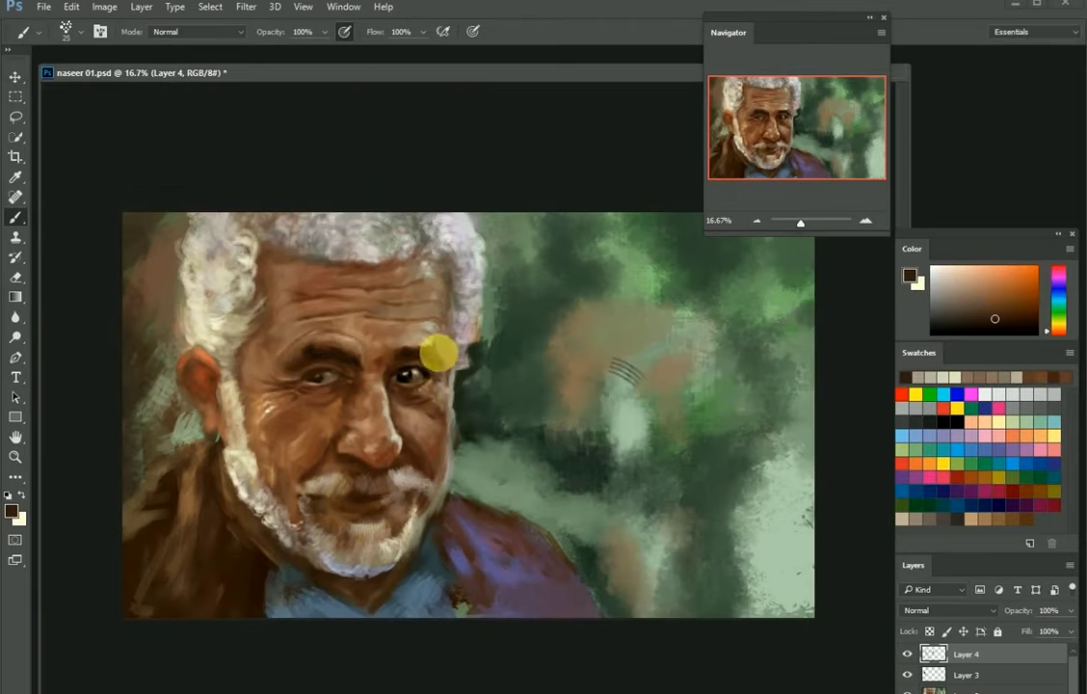
pyautogui.keyDown('alt'); pyautogui.click(345, 545); pyautogui.keyUp('alt')
pyautogui.keyDown('alt'); pyautogui.click(328, 482); pyautogui.keyUp('alt')
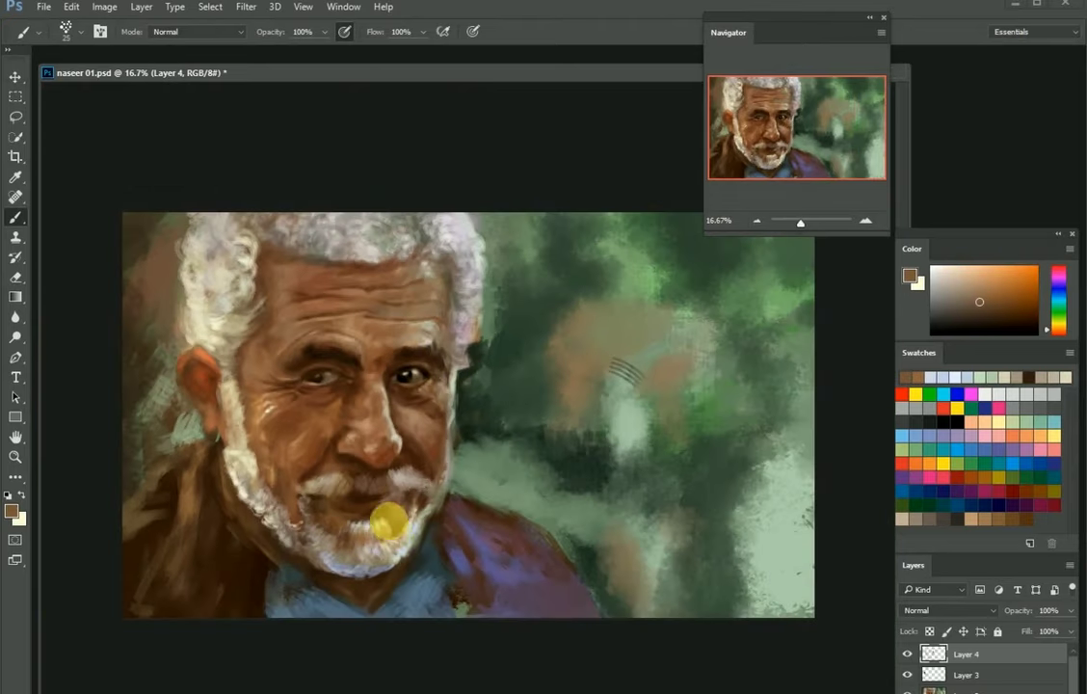
pyautogui.keyDown('alt'); pyautogui.click(357, 493); pyautogui.keyUp('alt')
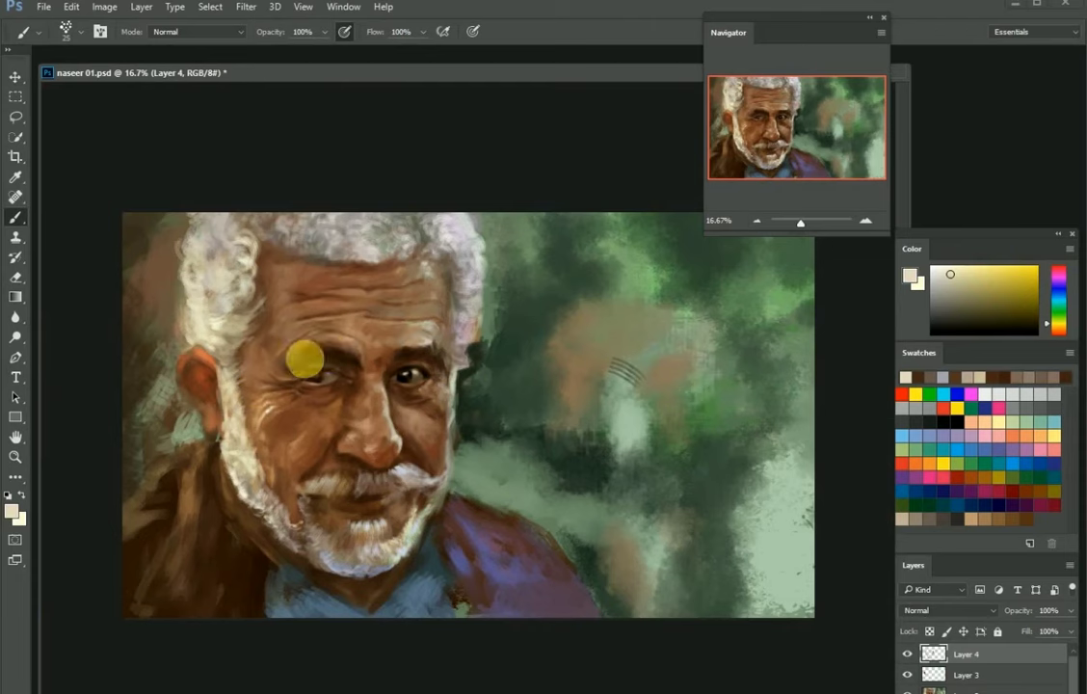
pyautogui.keyDown('alt'); pyautogui.click(243, 433); pyautogui.keyUp('alt')
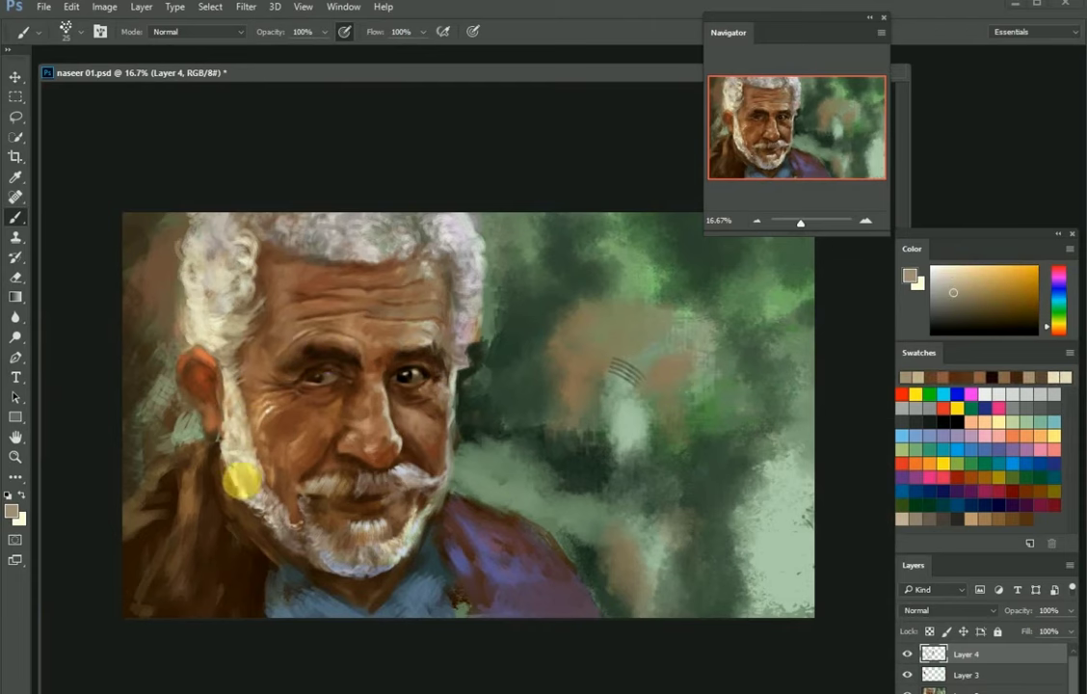
pyautogui.keyDown('alt'); pyautogui.click(253, 503); pyautogui.keyUp('alt')
pyautogui.hotkey('ctrl', 's')
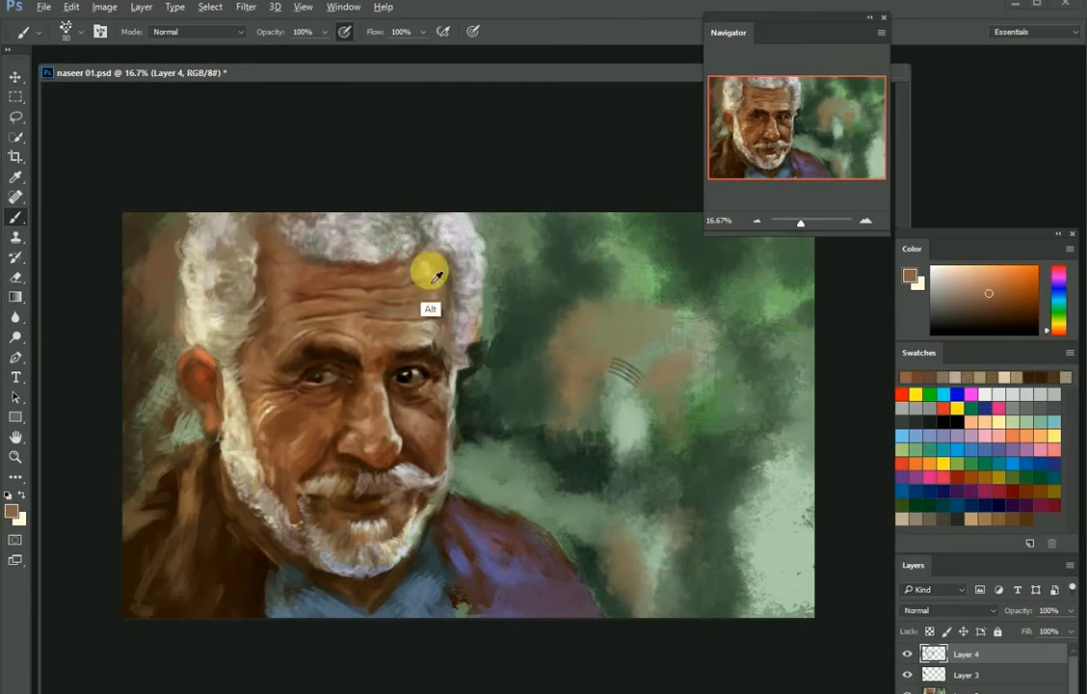
# On a new layer, repaint the ear in darker reddish brown and light beige
pyautogui.hotkey('ctrl', 'shift', 'alt', 'n')
pyautogui.keyDown('alt'); pyautogui.click(219, 427); pyautogui.keyUp('alt')
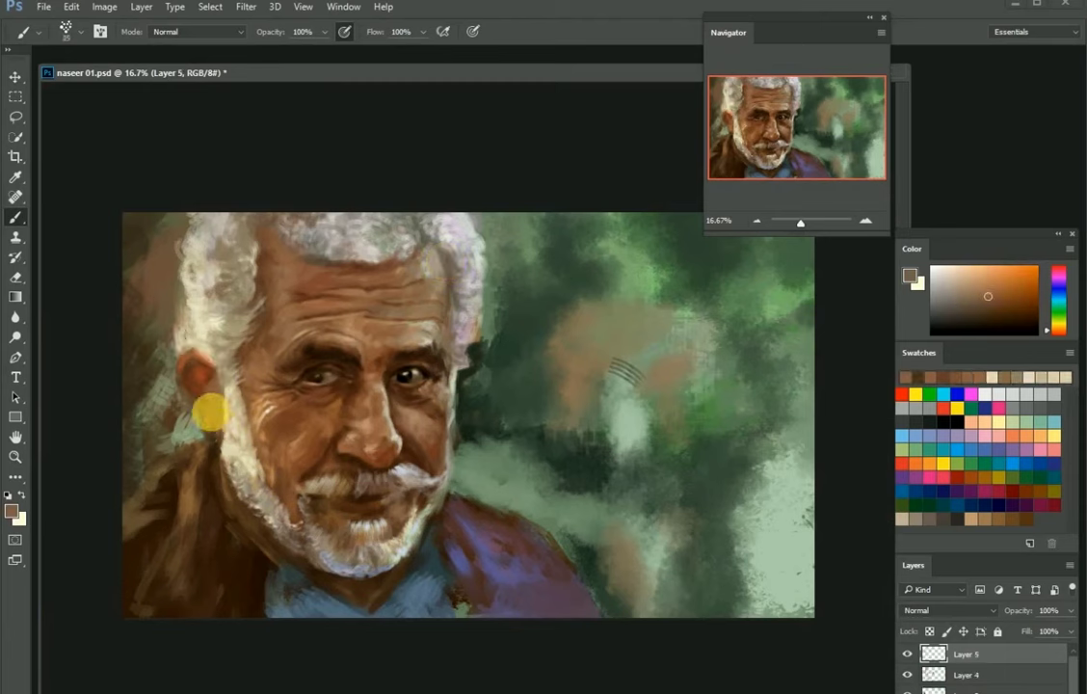
pyautogui.moveTo(213, 421); pyautogui.dragTo(220, 407)
pyautogui.hotkey('ctrl', 's')
pyautogui.keyDown('alt'); pyautogui.click(177, 363); pyautogui.keyUp('alt')
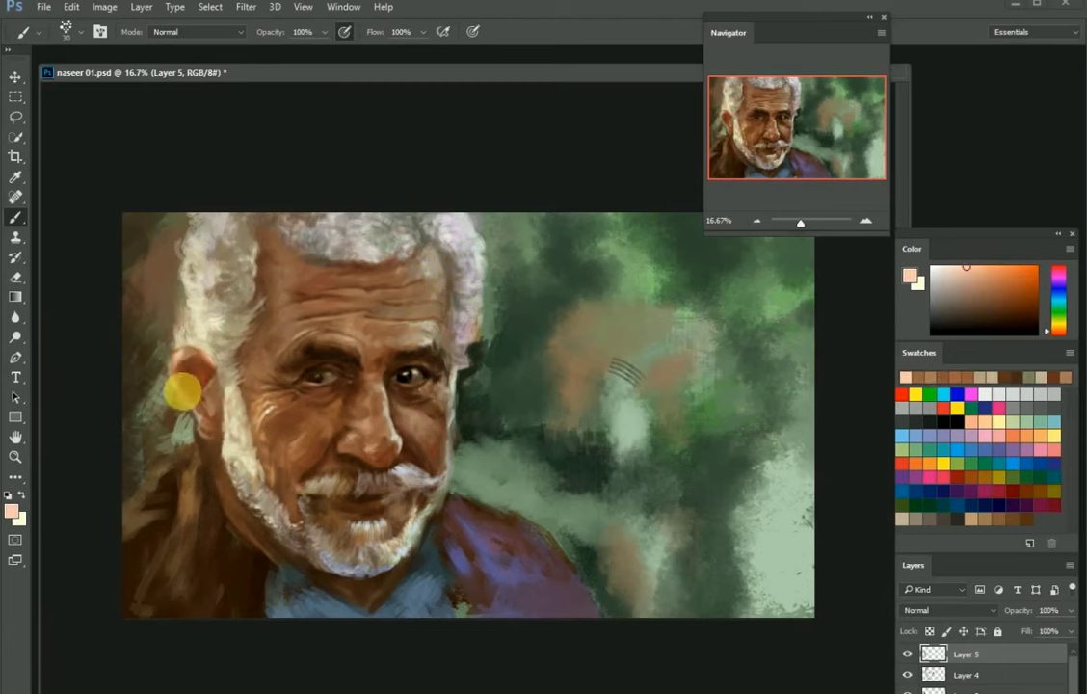
pyautogui.moveTo(169, 368); pyautogui.dragTo(189, 387)
# Add dark reddish tones across the ear with sampled browns
pyautogui.keyDown('alt'); pyautogui.click(190, 402); pyautogui.keyUp('alt')
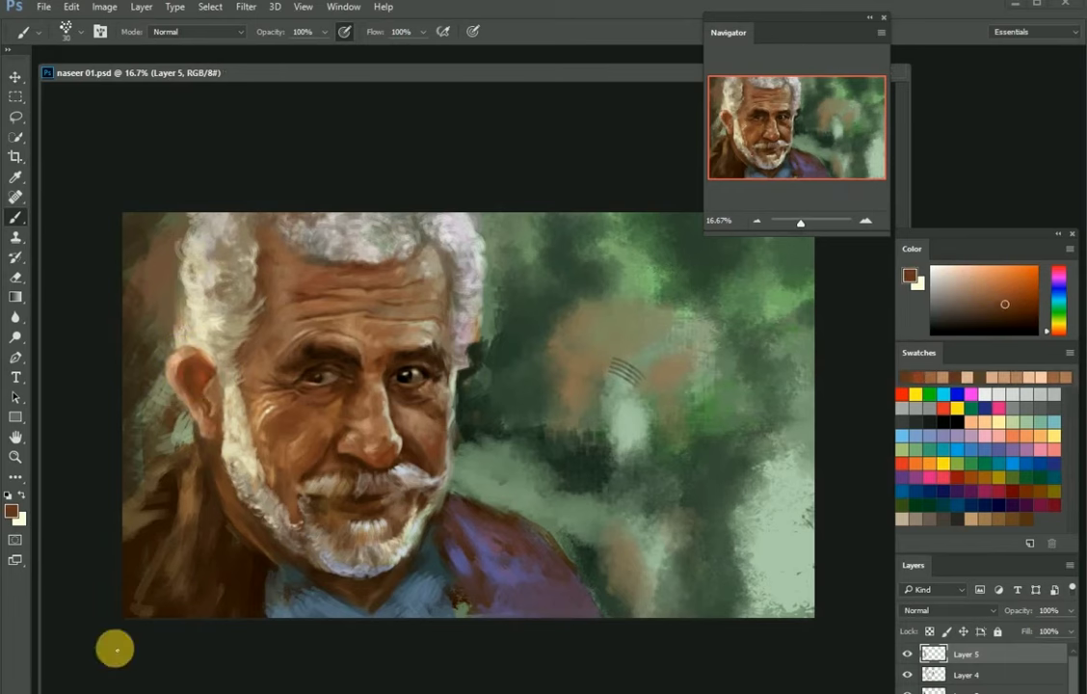
pyautogui.keyDown('alt'); pyautogui.click(178, 370); pyautogui.keyUp('alt')
pyautogui.moveTo(178, 370); pyautogui.dragTo(182, 351)
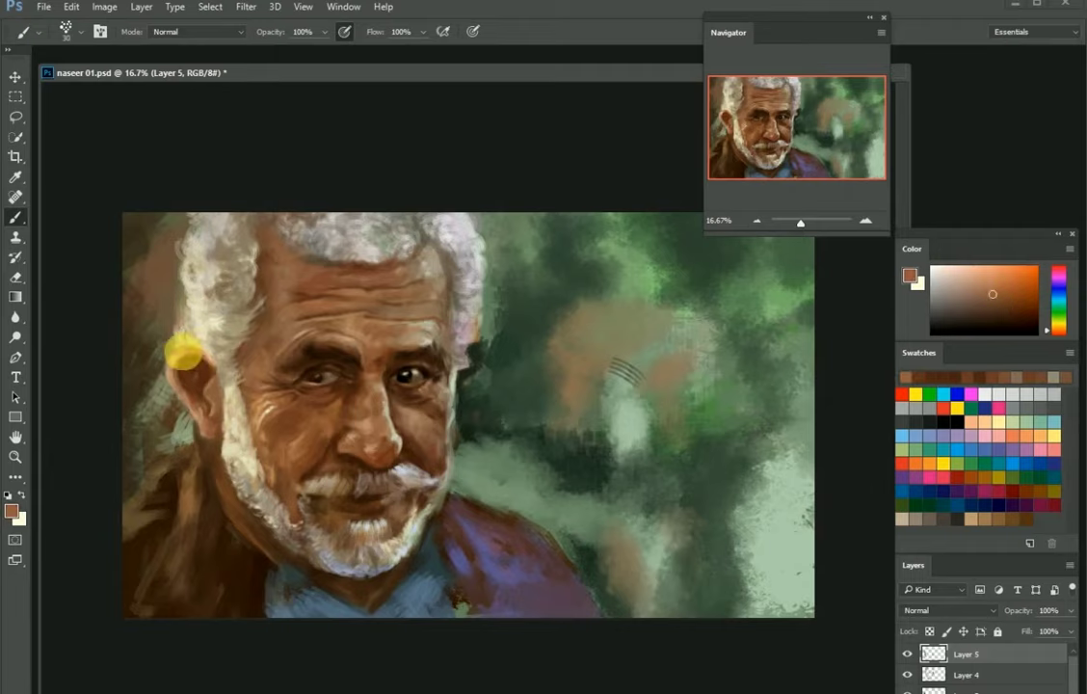
pyautogui.keyDown('alt'); pyautogui.click(203, 422); pyautogui.keyUp('alt')
pyautogui.scroll(1, 152, 421)
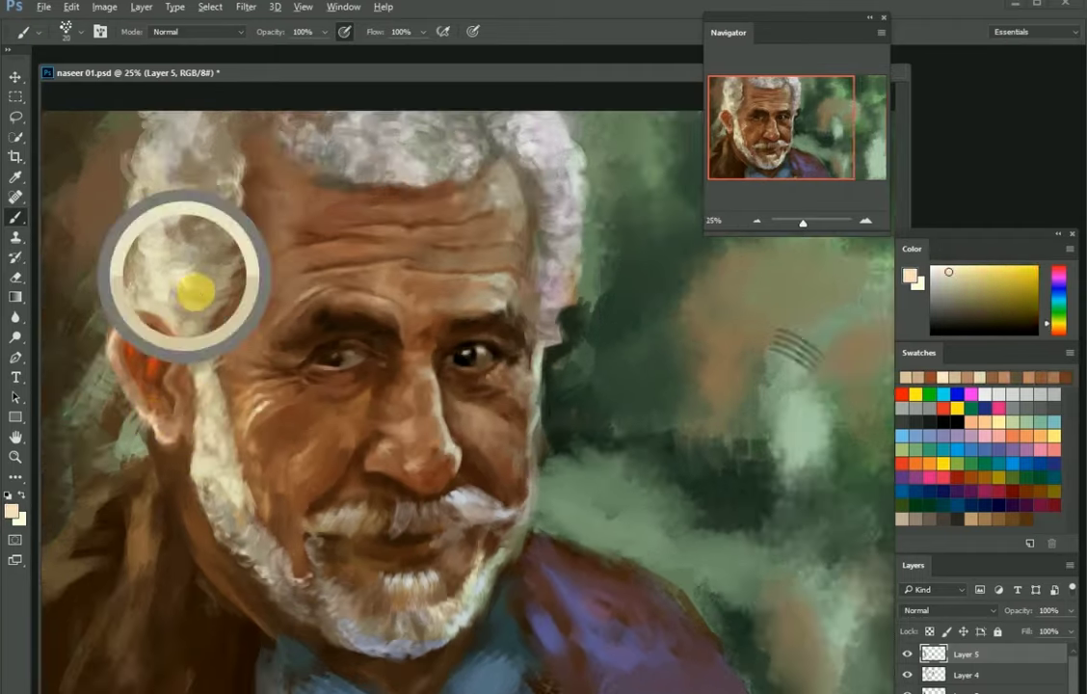
pyautogui.scroll(1, 183, 328)
pyautogui.scroll(-2, 155, 369)
pyautogui.keyDown('alt'); pyautogui.click(209, 363); pyautogui.keyUp('alt')
pyautogui.moveTo(209, 363); pyautogui.dragTo(192, 385)
# Back on Layer 4, brush light beige highlights over the top hair with a larger brush
pyautogui.hotkey('alt', ']')
pyautogui.keyDown('alt'); pyautogui.click(186, 260); pyautogui.keyUp('alt')
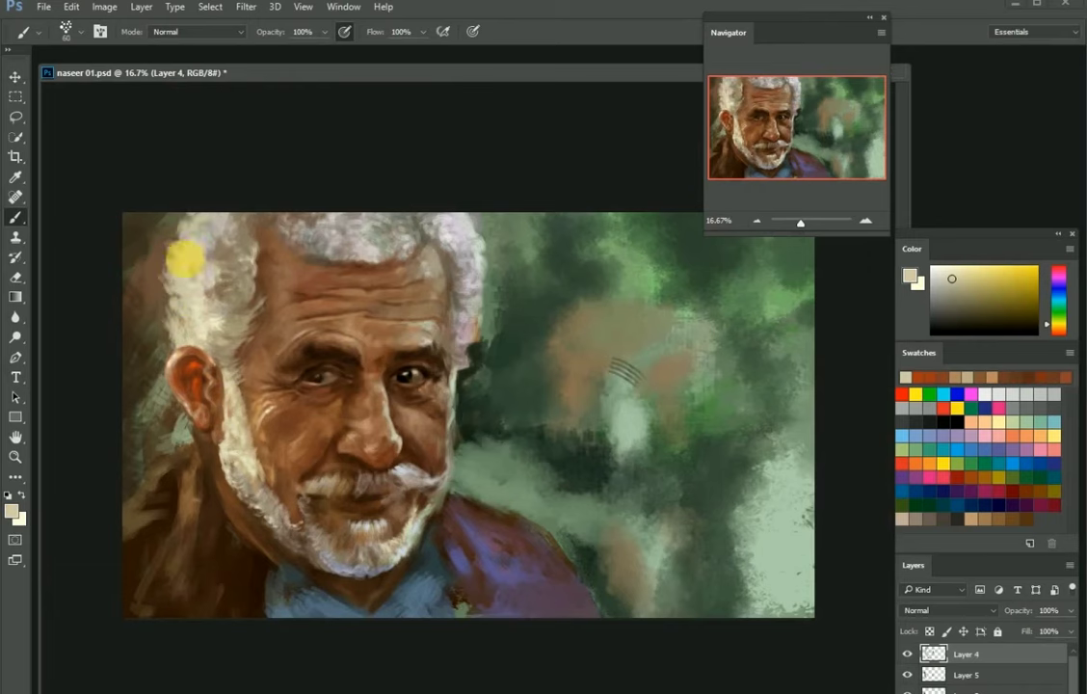
pyautogui.moveTo(198, 272)
pyautogui.mouseDown()
pyautogui.moveTo(279, 225)
pyautogui.moveTo(307, 253)
pyautogui.mouseUp()
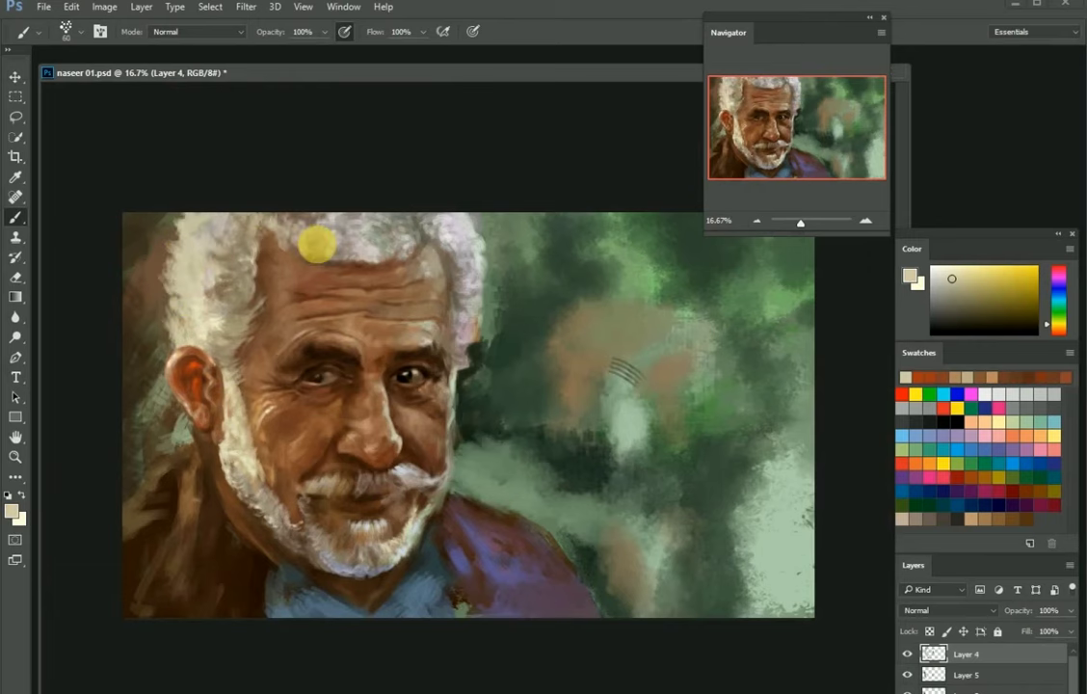
pyautogui.scroll(1, 300, 232)
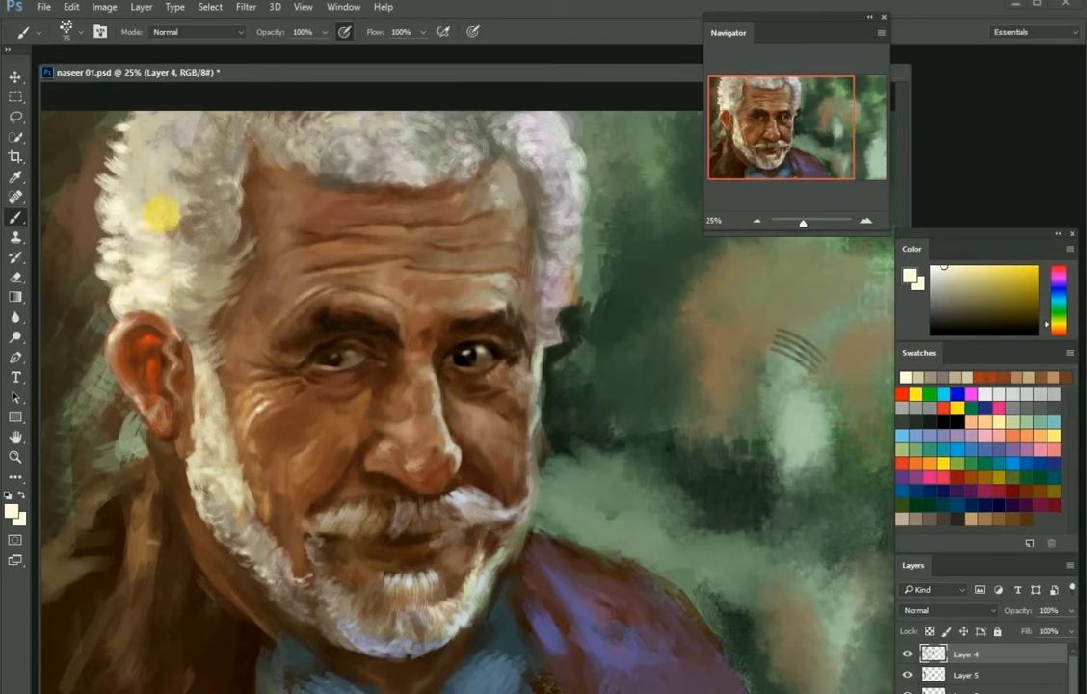
pyautogui.press(']')
pyautogui.click(1000, 470)
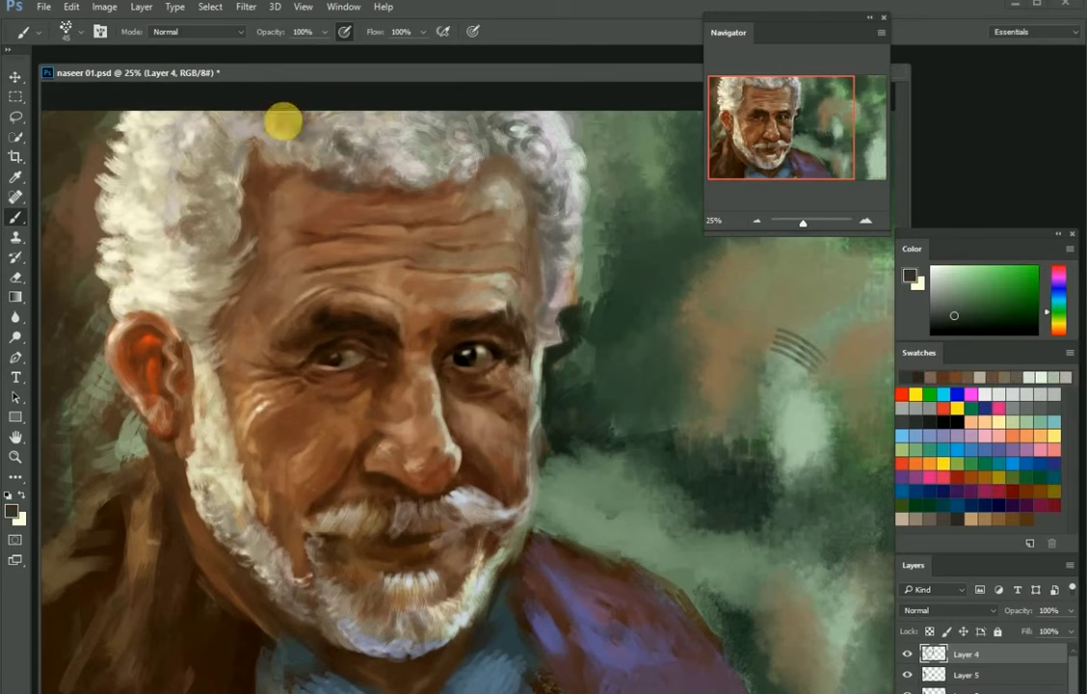
pyautogui.keyDown('alt'); pyautogui.click(357, 159); pyautogui.keyUp('alt')
pyautogui.rightClick(330, 176)
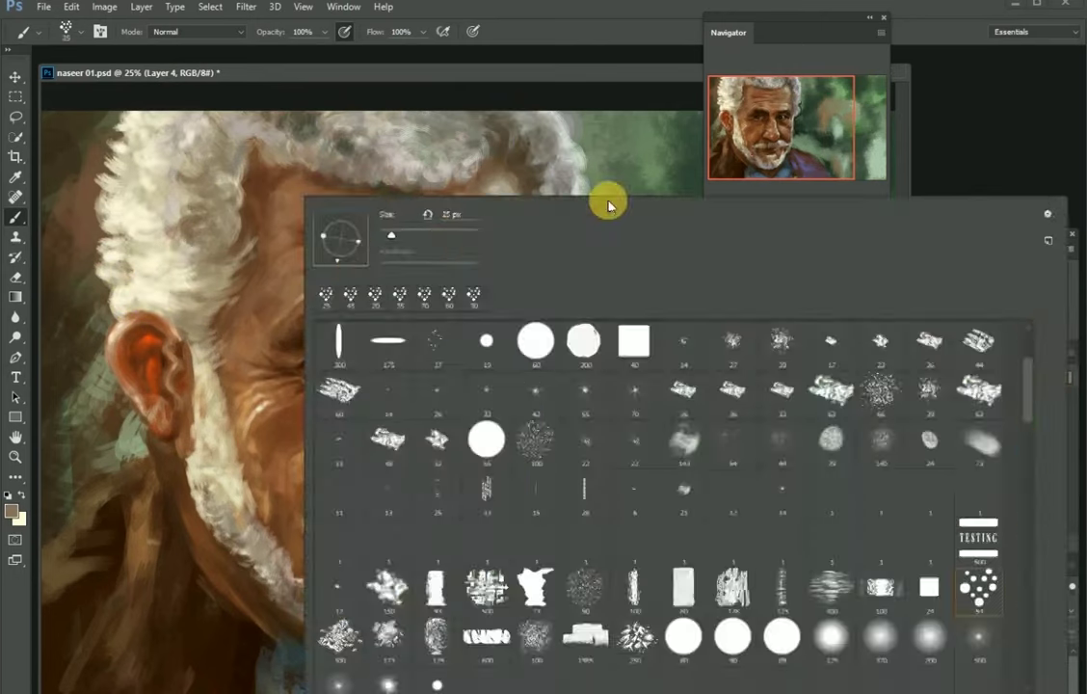
# On a new layer, repaint the brown area below the ear
pyautogui.press('Escape')
pyautogui.scroll(-2, 252, 259)
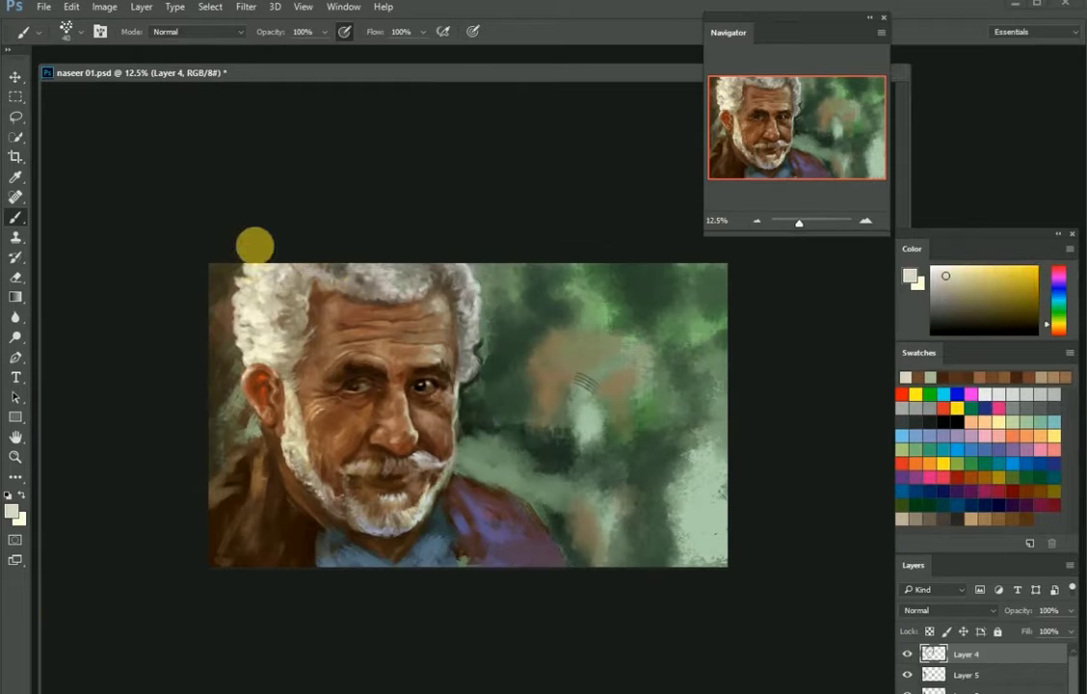
pyautogui.keyDown('alt'); pyautogui.click(365, 275); pyautogui.keyUp('alt')
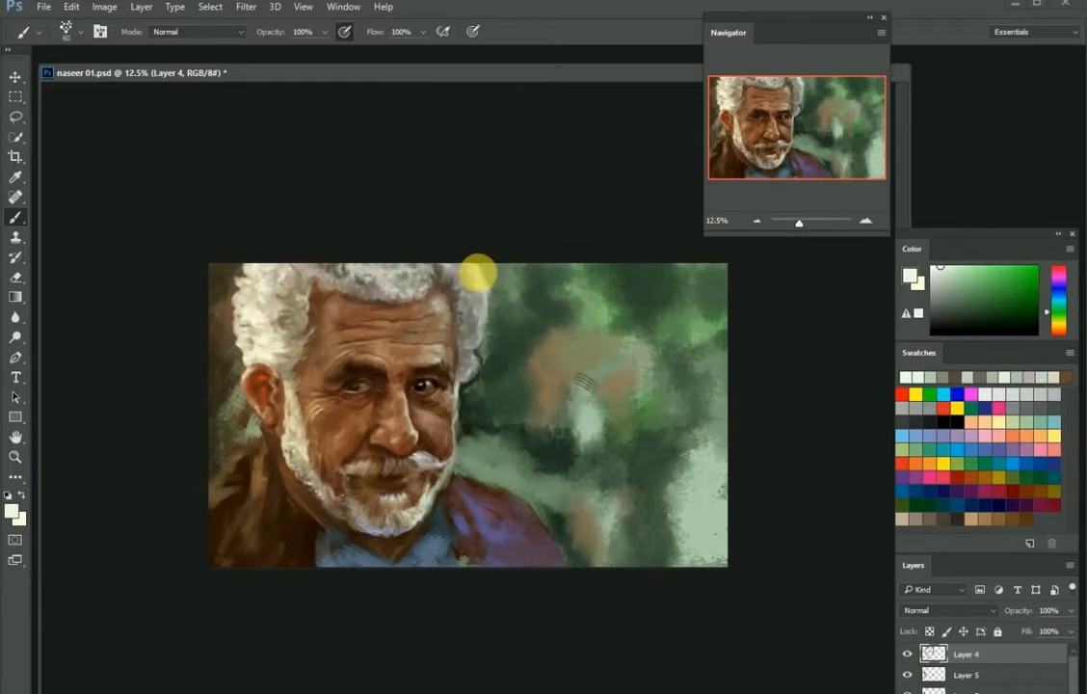
pyautogui.scroll(2, 376, 260)
pyautogui.keyDown('alt'); pyautogui.click(282, 243); pyautogui.keyUp('alt')
pyautogui.hotkey('ctrl', 'shift', 'alt', 'n')
pyautogui.scroll(-1, 255, 262)
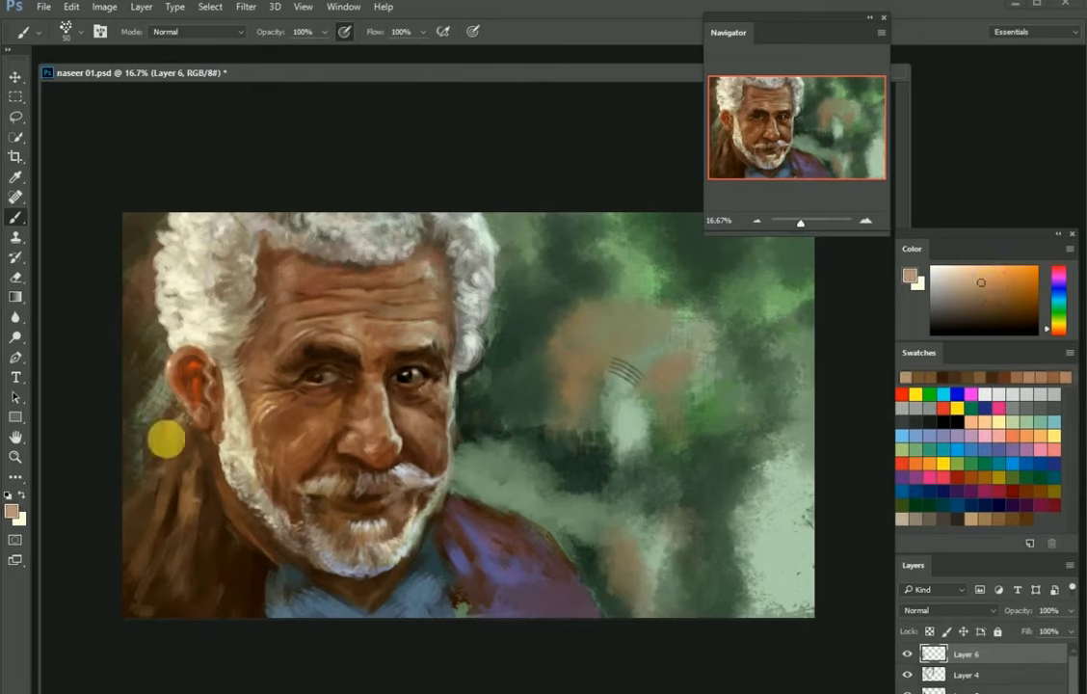
pyautogui.moveTo(166, 440); pyautogui.dragTo(185, 461)
# Brush grey-green strokes over the left and right background and repaint the lower-left neck brown
pyautogui.keyDown('alt'); pyautogui.click(308, 228); pyautogui.keyUp('alt')
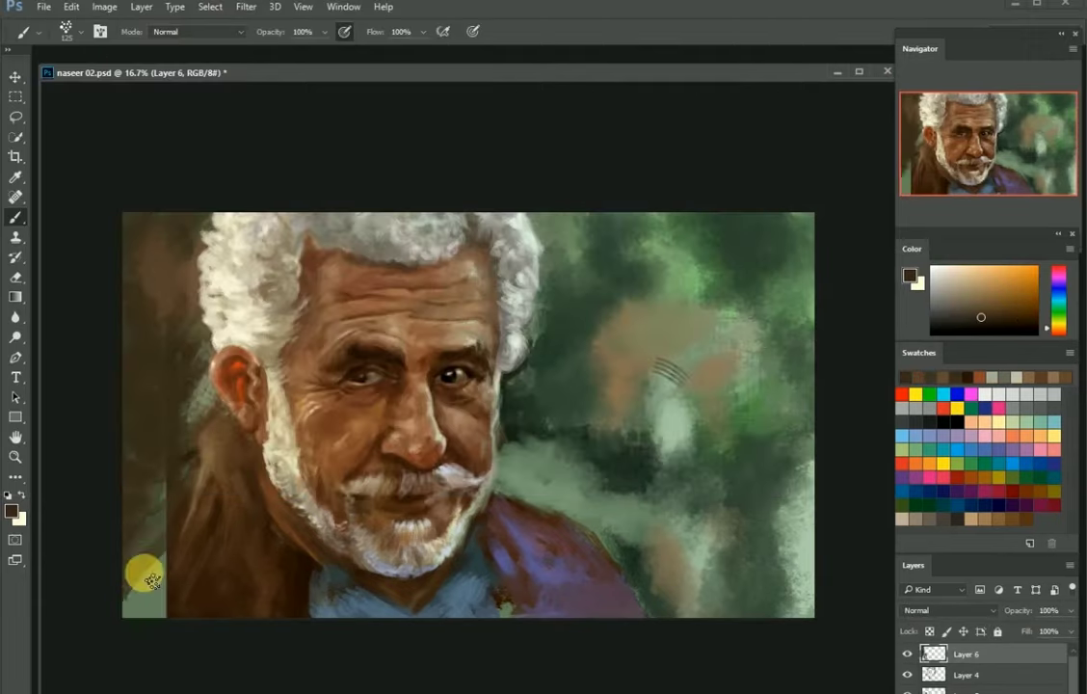
pyautogui.keyDown('alt'); pyautogui.click(150, 286); pyautogui.keyUp('alt')
pyautogui.keyDown('alt'); pyautogui.click(189, 214); pyautogui.keyUp('alt')
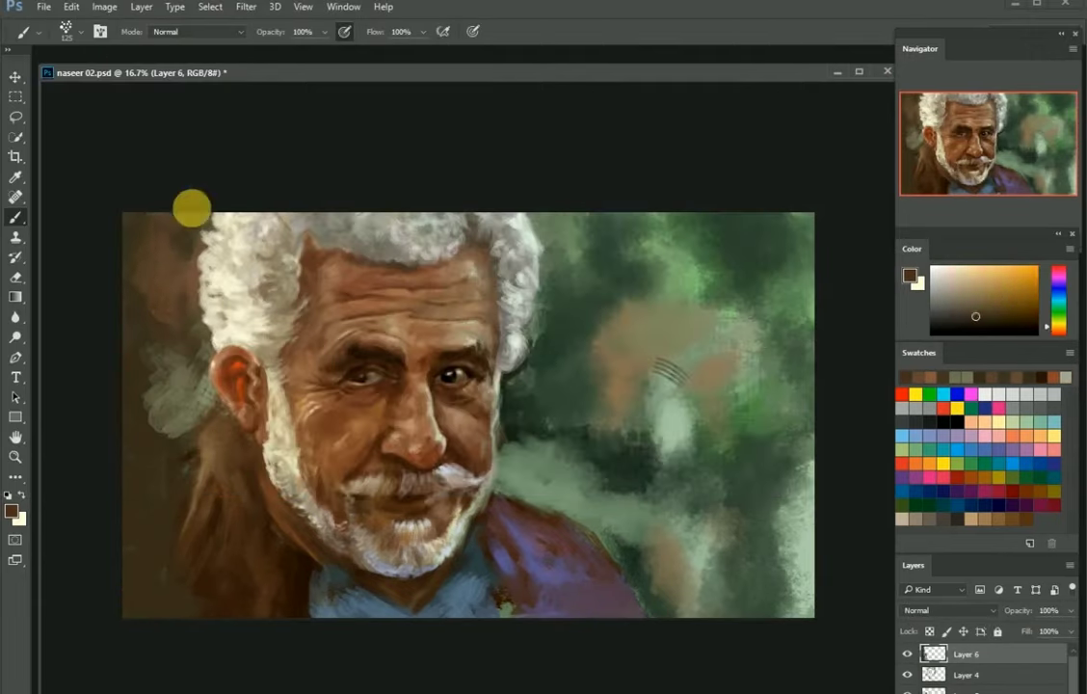
pyautogui.moveTo(144, 347); pyautogui.dragTo(159, 405)
pyautogui.keyDown('alt'); pyautogui.click(126, 261); pyautogui.keyUp('alt')
pyautogui.keyDown('alt'); pyautogui.click(505, 436); pyautogui.keyUp('alt')
pyautogui.moveTo(505, 437)
pyautogui.mouseDown()
pyautogui.moveTo(699, 370)
pyautogui.moveTo(774, 358)
pyautogui.moveTo(733, 262)
pyautogui.moveTo(813, 281)
pyautogui.moveTo(627, 501)
pyautogui.mouseUp()
pyautogui.keyDown('alt'); pyautogui.click(180, 449); pyautogui.keyUp('alt')
pyautogui.moveTo(180, 448)
pyautogui.mouseDown()
pyautogui.moveTo(122, 510)
pyautogui.moveTo(498, 611)
pyautogui.moveTo(315, 561)
pyautogui.mouseUp()
# Paint blue-grey folds on the shirt collar with dark navy shadows
pyautogui.keyDown('alt'); pyautogui.click(413, 525); pyautogui.keyUp('alt')
pyautogui.click(343, 43)
pyautogui.keyDown('alt'); pyautogui.click(482, 520); pyautogui.keyUp('alt')
pyautogui.keyDown('alt'); pyautogui.click(466, 572); pyautogui.keyUp('alt')
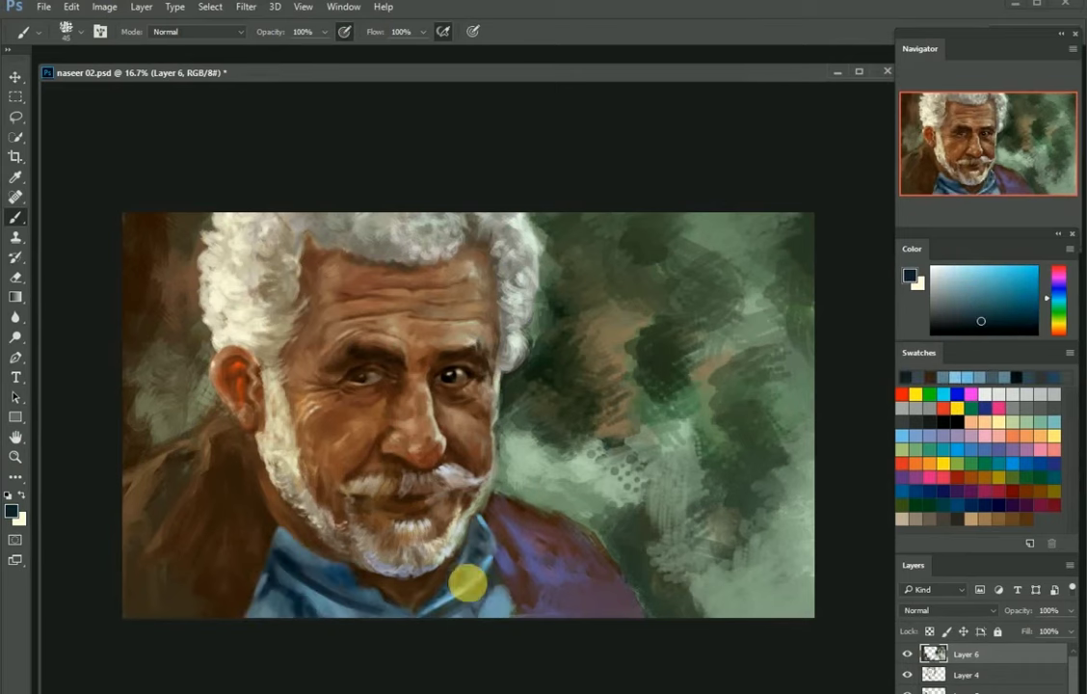
# Smooth the brown area left of the jacket with beige, dark brown and taupe
pyautogui.keyDown('alt'); pyautogui.click(225, 421); pyautogui.keyUp('alt')
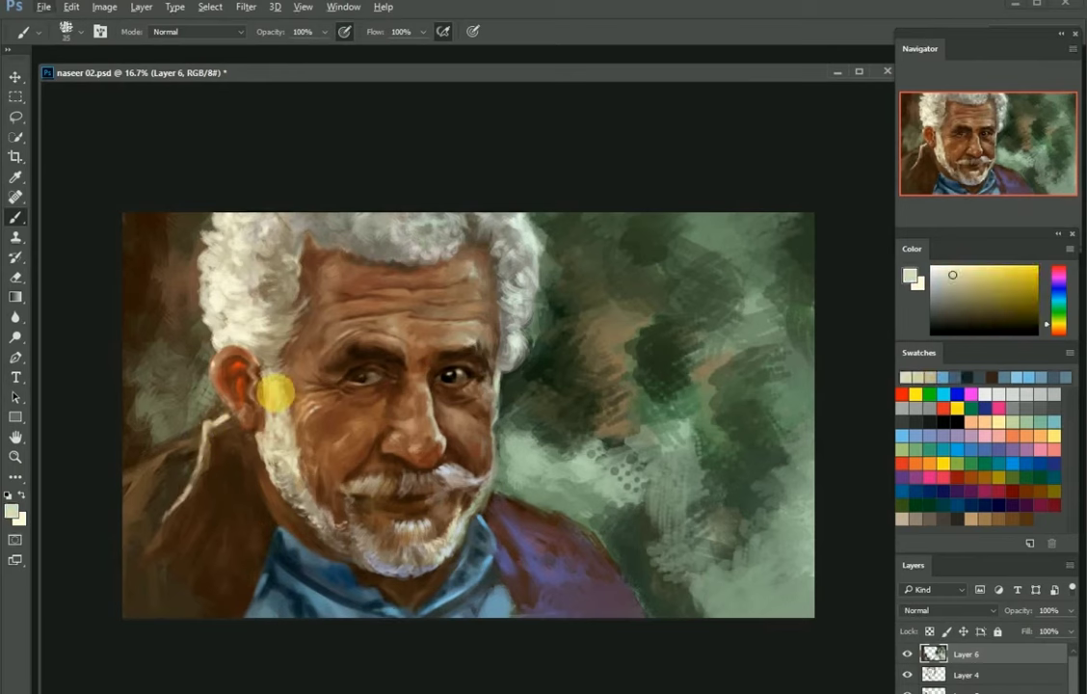
pyautogui.keyDown('alt'); pyautogui.click(285, 439); pyautogui.keyUp('alt')
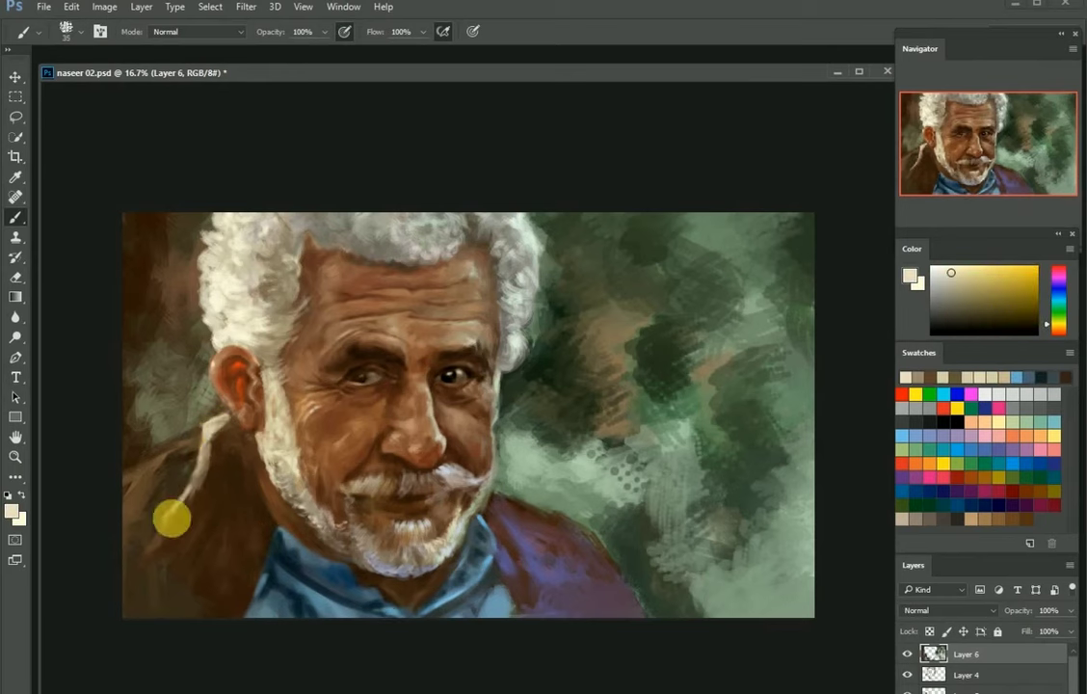
pyautogui.keyDown('alt'); pyautogui.click(135, 473); pyautogui.keyUp('alt')
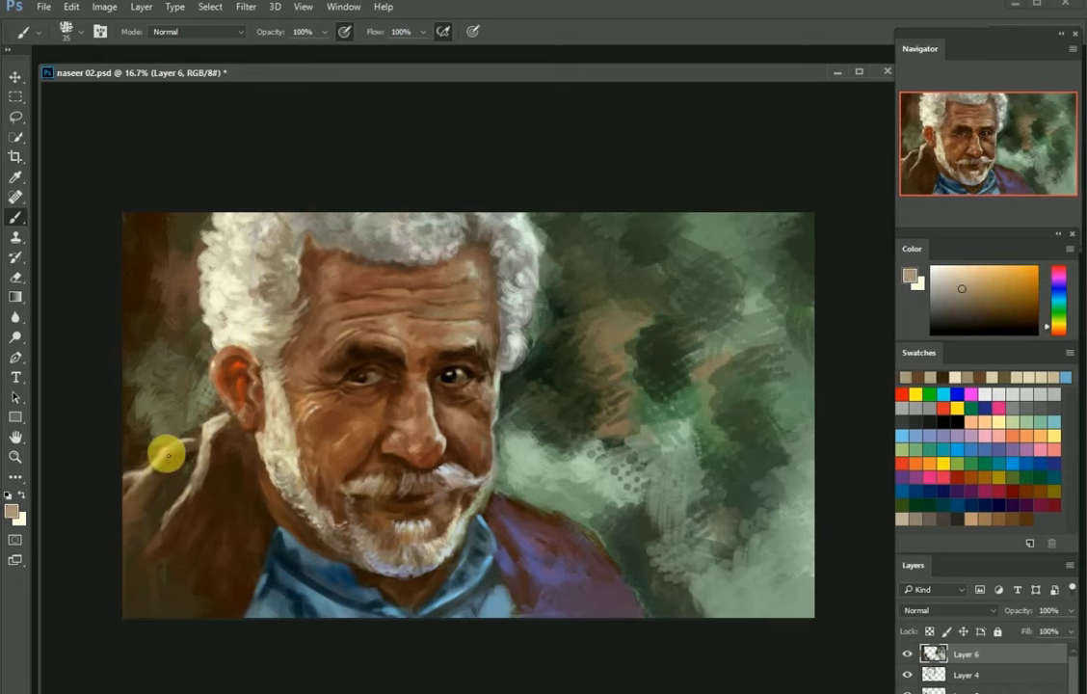
pyautogui.click(975, 305)
pyautogui.moveTo(184, 516); pyautogui.dragTo(282, 323)
# Paint the dark purple-brown coat lapel over the blue shirt edge
pyautogui.keyDown('alt'); pyautogui.click(520, 578); pyautogui.keyUp('alt')
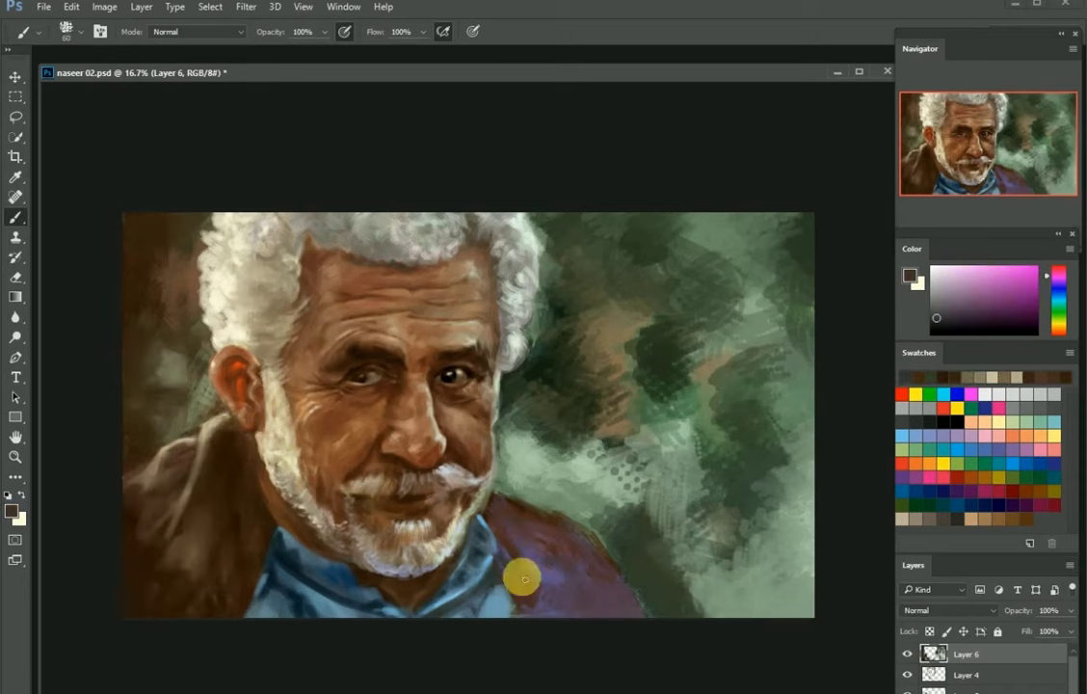
pyautogui.keyDown('alt'); pyautogui.click(487, 545); pyautogui.keyUp('alt')
pyautogui.rightClick(578, 643)
pyautogui.press('Escape')
pyautogui.hotkey('ctrl', '+')
pyautogui.hotkey('ctrl', '-')
pyautogui.click(1036, 333)
pyautogui.keyDown('alt'); pyautogui.click(556, 556); pyautogui.keyUp('alt')
pyautogui.moveTo(557, 556); pyautogui.dragTo(360, 595)
# Fill the brown jacket along the left shoulder, save, and smooth the green background
pyautogui.keyDown('alt'); pyautogui.click(313, 576); pyautogui.keyUp('alt')
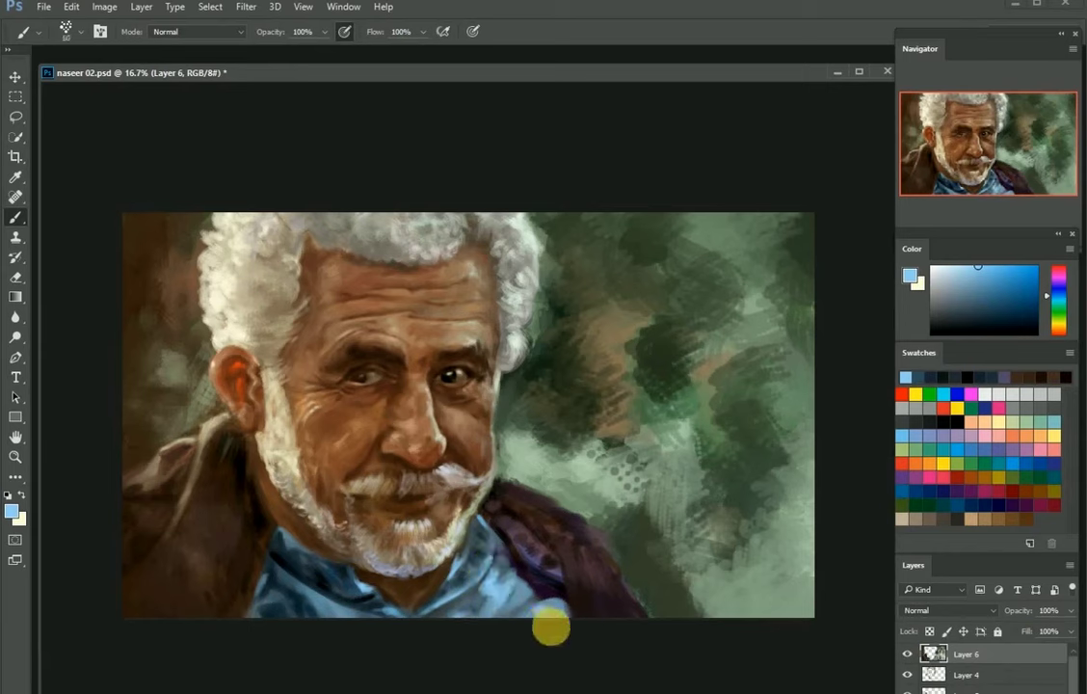
pyautogui.click(989, 293)
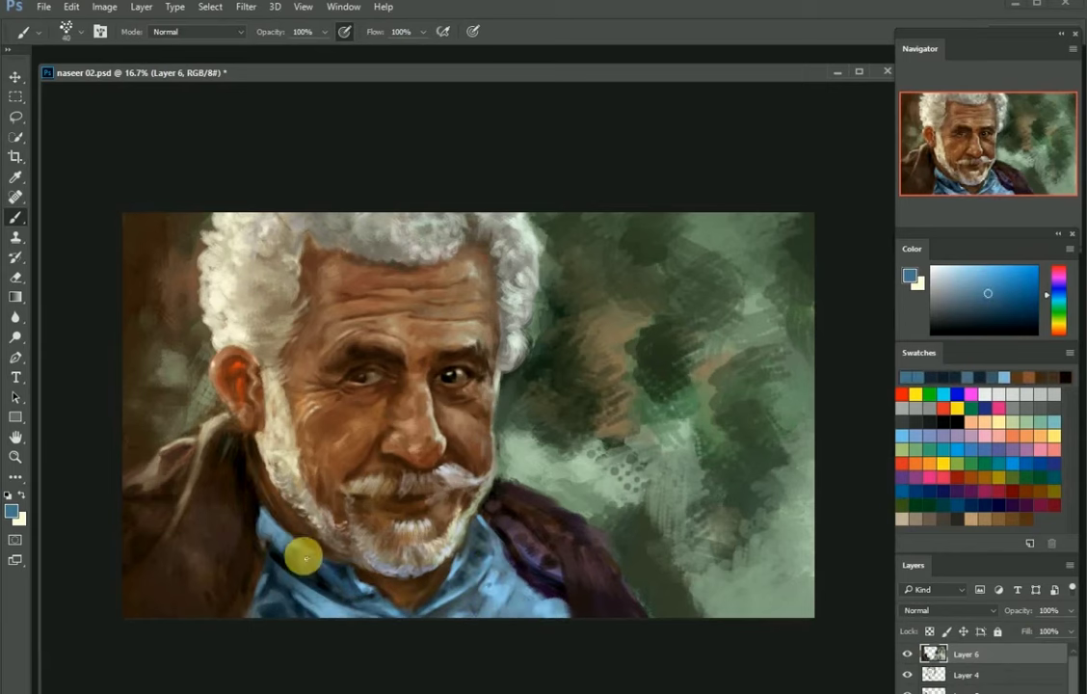
pyautogui.keyDown('alt'); pyautogui.click(318, 566); pyautogui.keyUp('alt')
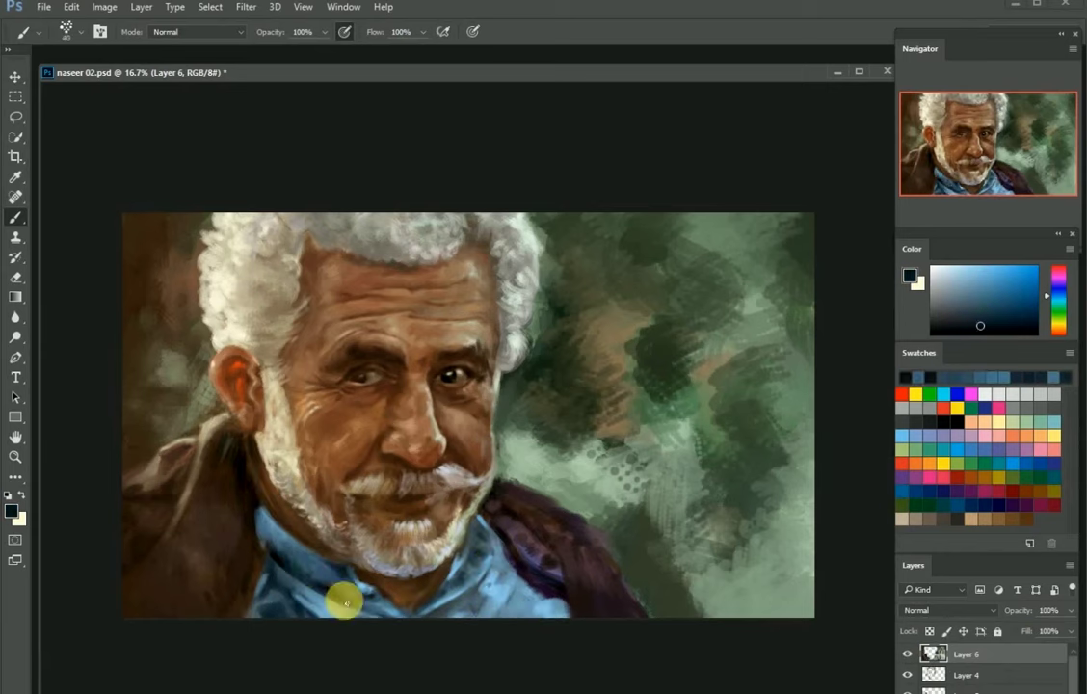
pyautogui.keyDown('alt'); pyautogui.click(277, 504); pyautogui.keyUp('alt')
pyautogui.keyDown('alt'); pyautogui.click(138, 495); pyautogui.keyUp('alt')
pyautogui.hotkey('ctrl', 's')
pyautogui.keyDown('alt'); pyautogui.click(118, 474); pyautogui.keyUp('alt')
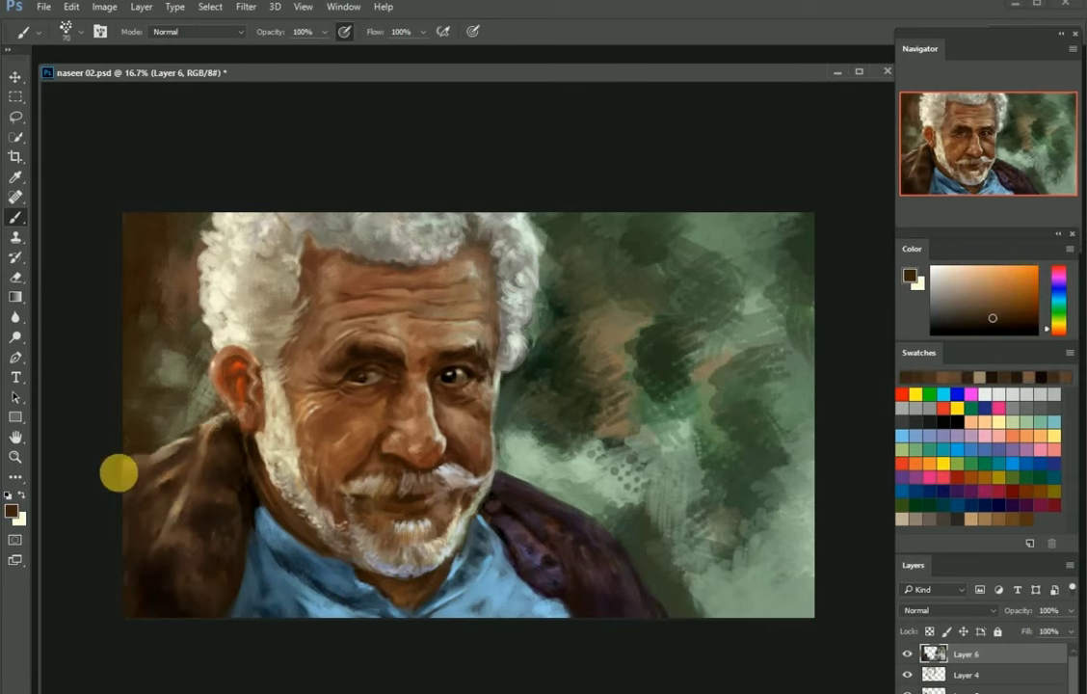
pyautogui.hotkey('ctrl', '-')
pyautogui.moveTo(501, 443)
pyautogui.mouseDown()
pyautogui.moveTo(563, 416)
pyautogui.moveTo(505, 310)
pyautogui.moveTo(607, 315)
pyautogui.moveTo(444, 443)
pyautogui.mouseUp()
pyautogui.keyDown('alt'); pyautogui.click(318, 395); pyautogui.keyUp('alt')
pyautogui.hotkey('ctrl', '+')
pyautogui.hotkey('ctrl', '+')
# On a new layer, zoom to the face and sample darker brown and cream skin tones
pyautogui.hotkey('ctrl', 'shift', 'alt', 'n')
pyautogui.moveTo(401, 405); pyautogui.dragTo(304, 404)
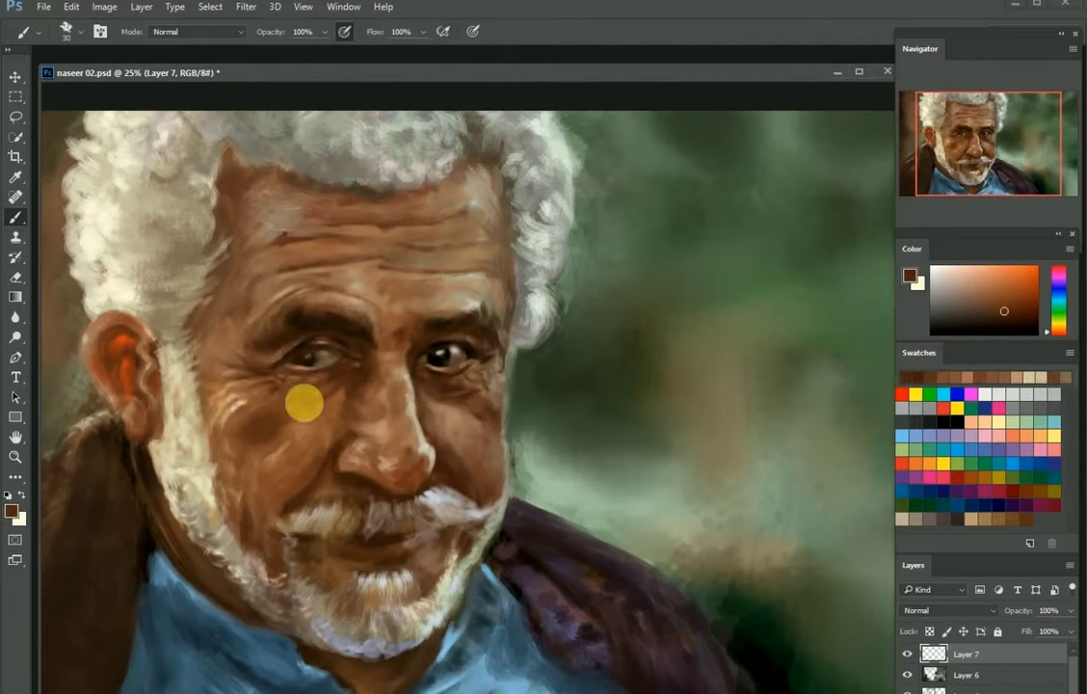
pyautogui.click(955, 376)
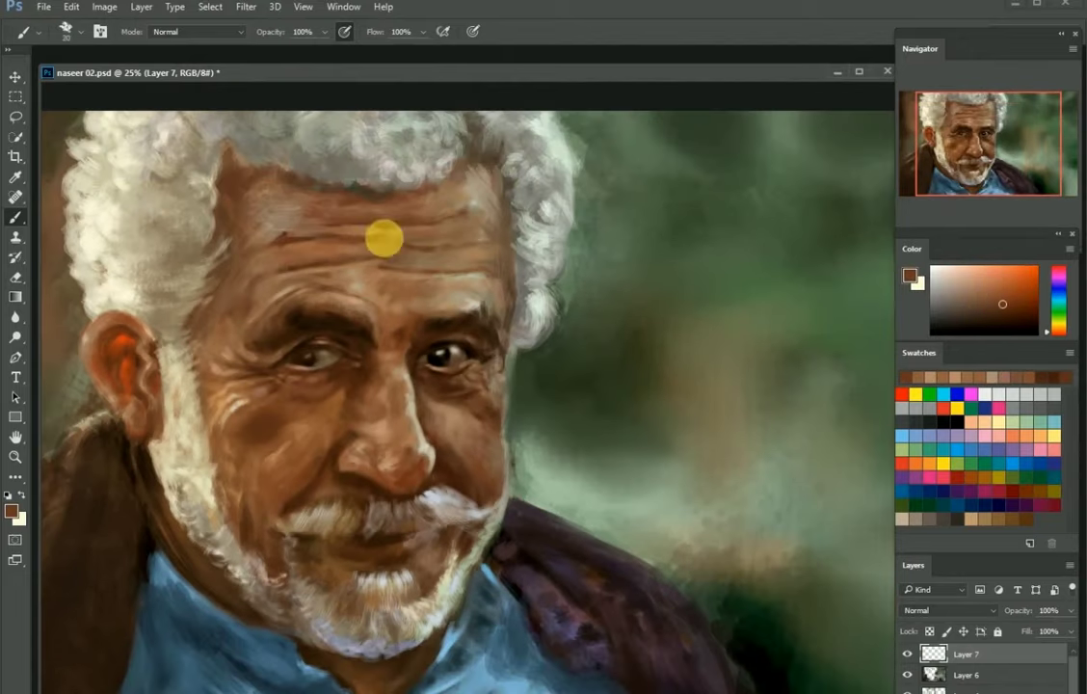
pyautogui.scroll(-1, 253, 193)
pyautogui.keyDown('alt'); pyautogui.click(272, 285); pyautogui.keyUp('alt')
pyautogui.scroll(3, 387, 329)
# Detail the eyes with black and surrounding skin browns and light grey
pyautogui.keyDown('alt'); pyautogui.click(386, 330); pyautogui.keyUp('alt')
pyautogui.scroll(1, 463, 318)
pyautogui.keyDown('alt'); pyautogui.click(473, 262); pyautogui.keyUp('alt')
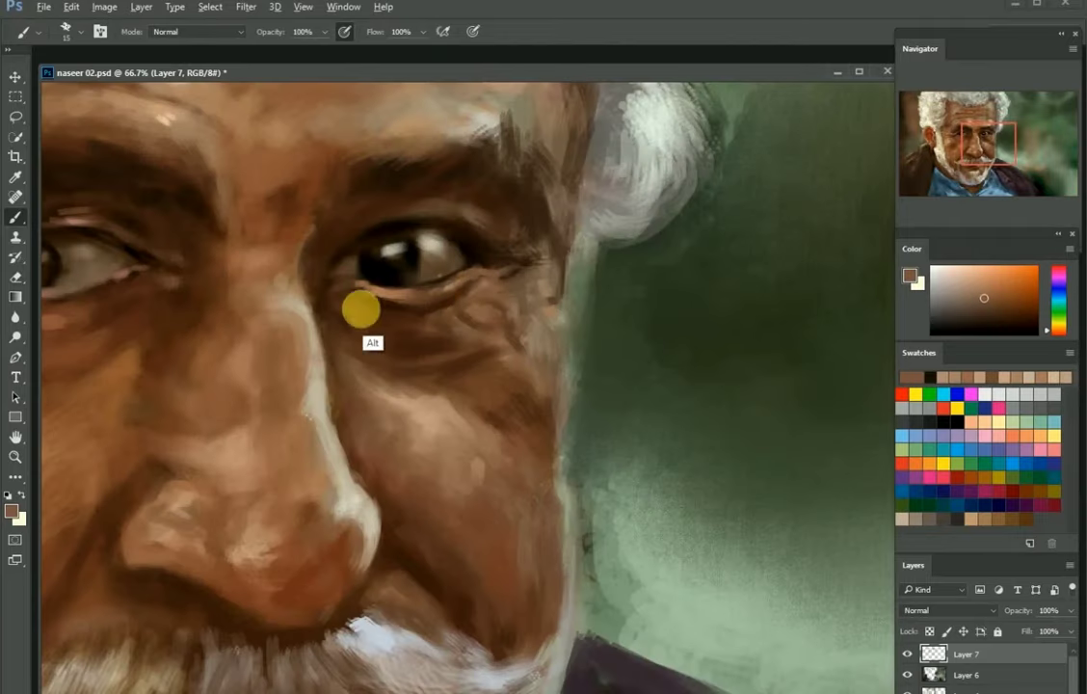
pyautogui.keyDown('alt'); pyautogui.click(339, 251); pyautogui.keyUp('alt')
pyautogui.scroll(-4, 369, 255)
pyautogui.scroll(3, 483, 305)
pyautogui.keyDown('alt'); pyautogui.click(532, 337); pyautogui.keyUp('alt')
pyautogui.keyDown('alt'); pyautogui.click(536, 202); pyautogui.keyUp('alt')
pyautogui.scroll(-1, 541, 198)
# With a smaller brush, refine forehead wrinkles in darker and lighter browns, then save
pyautogui.press('[')
pyautogui.keyDown('alt'); pyautogui.click(463, 296); pyautogui.keyUp('alt')
pyautogui.scroll(-4, 519, 496)
pyautogui.scroll(2, 467, 424)
pyautogui.keyDown('alt'); pyautogui.click(468, 424); pyautogui.keyUp('alt')
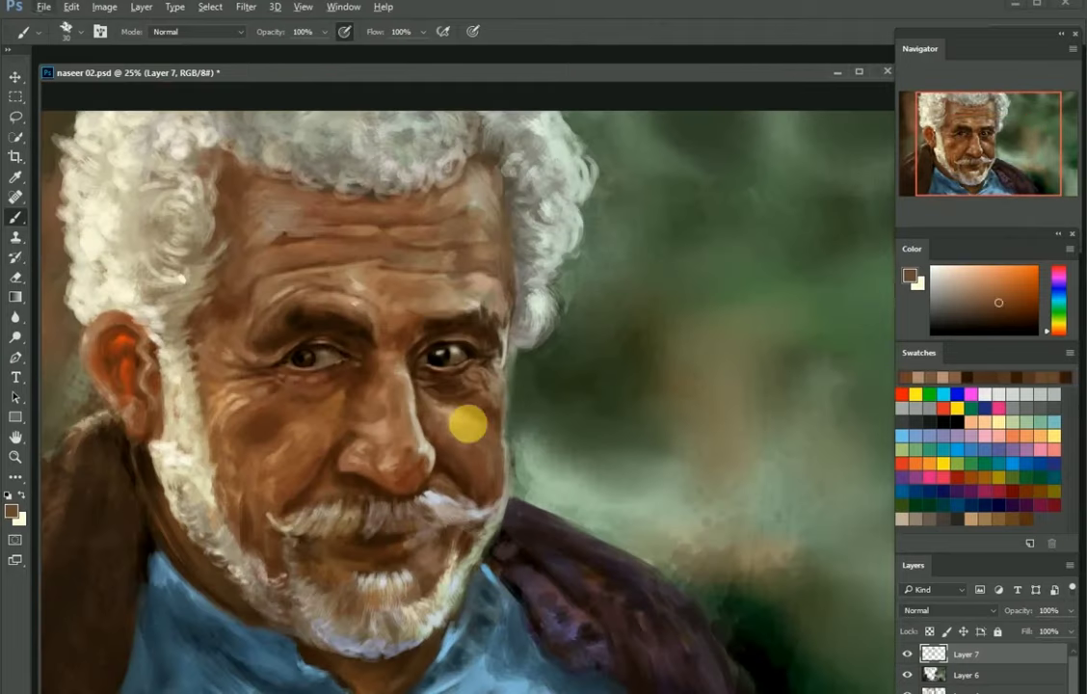
pyautogui.keyDown('alt'); pyautogui.click(298, 205); pyautogui.keyUp('alt')
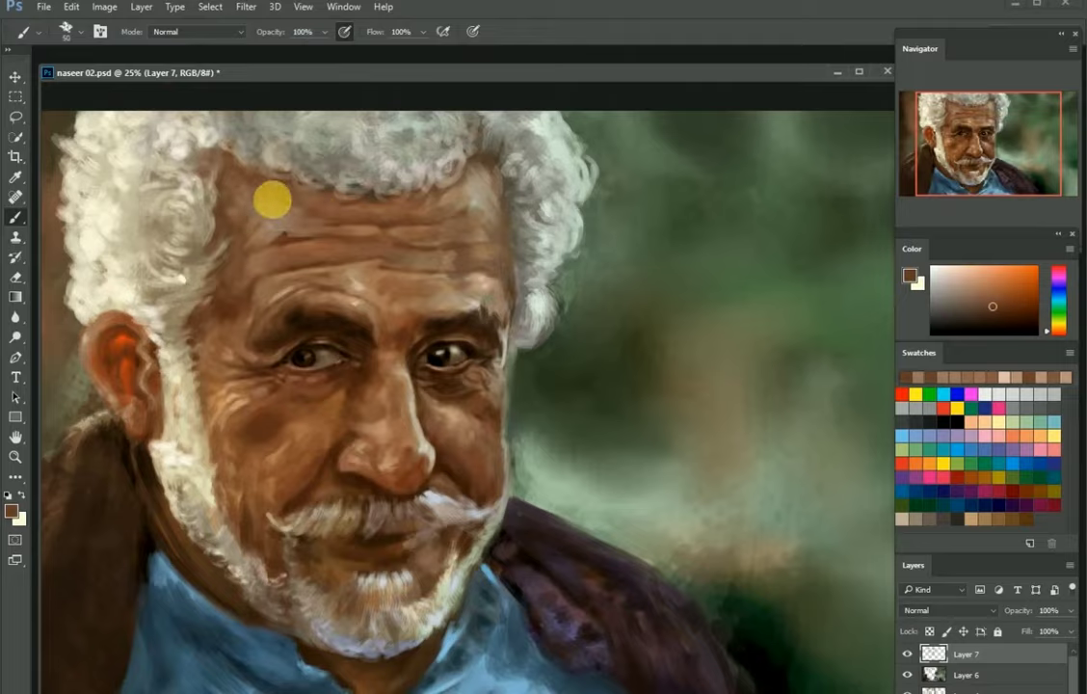
pyautogui.keyDown('alt'); pyautogui.click(225, 309); pyautogui.keyUp('alt')
pyautogui.scroll(-3, 226, 309)
pyautogui.hotkey('ctrl', 's')
# Add light beige highlights along the coat edge and adjust the brush size
pyautogui.keyDown('alt'); pyautogui.click(272, 427); pyautogui.keyUp('alt')
pyautogui.scroll(2, 344, 457)
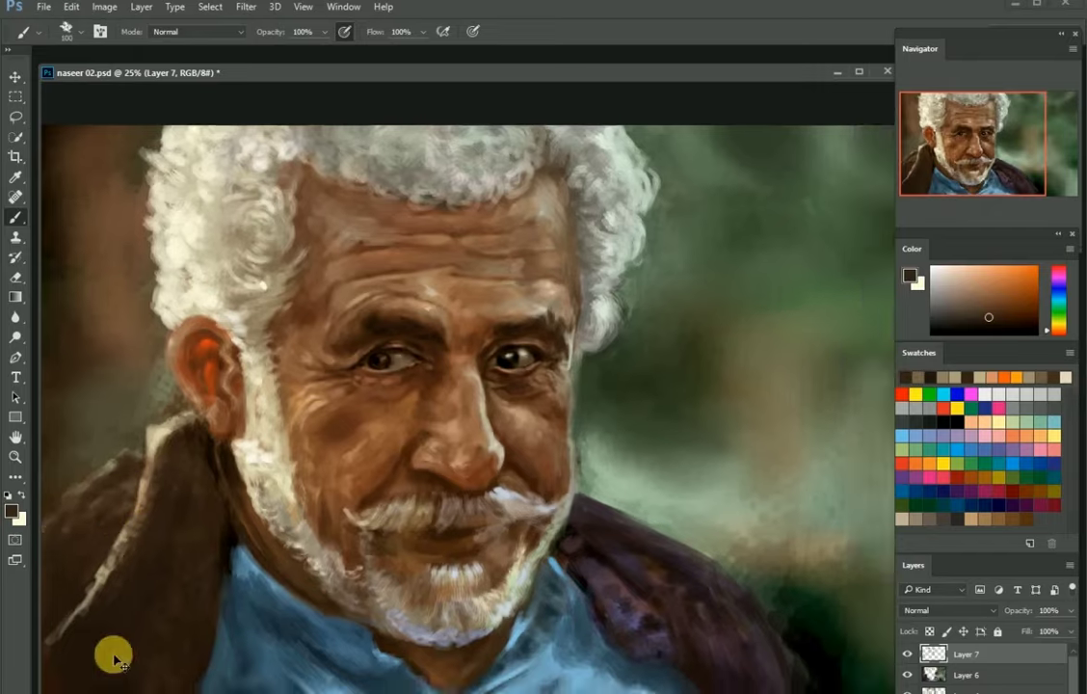
pyautogui.scroll(-1, 198, 456)
pyautogui.scroll(1, 187, 471)
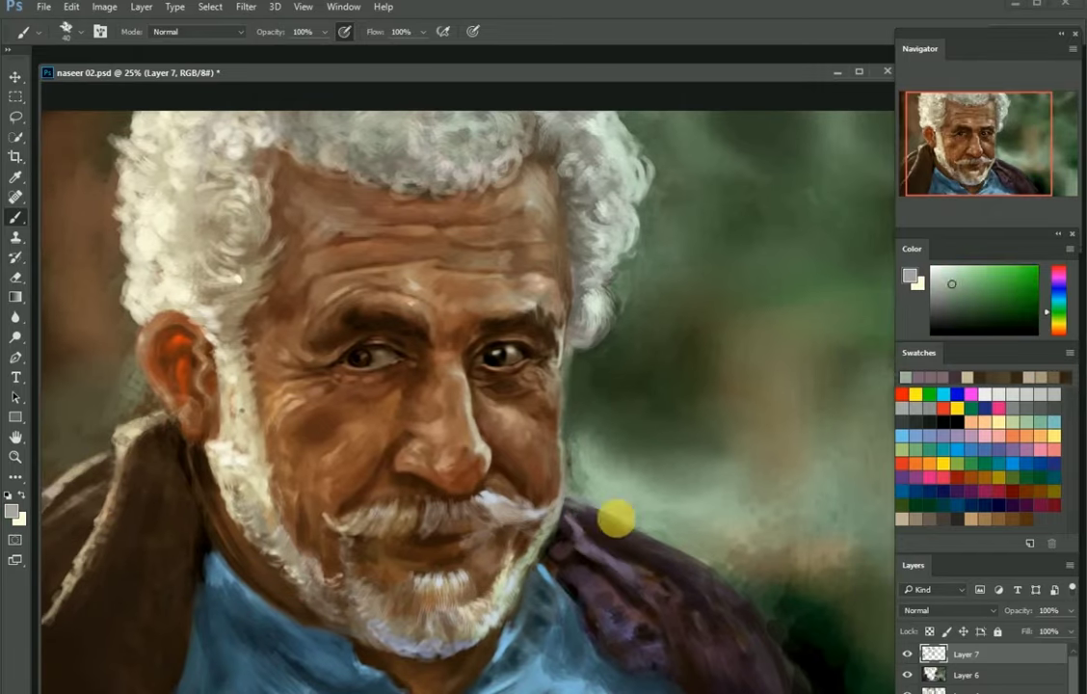
pyautogui.keyDown('alt'); pyautogui.click(687, 569); pyautogui.keyUp('alt')
pyautogui.scroll(-1, 727, 558)
pyautogui.rightClick(333, 289)
pyautogui.doubleClick(554, 451)
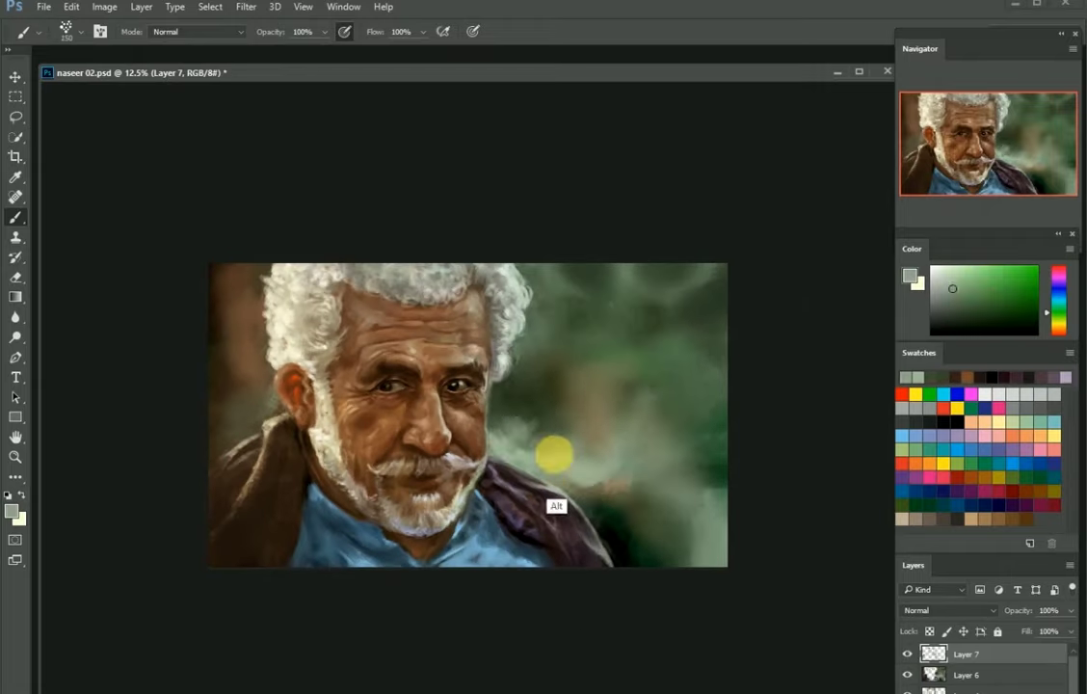
# Write the signature in near-black on the lower-right background with a small brush
pyautogui.scroll(3, 275, 537)
pyautogui.press('[')
pyautogui.press('[')
pyautogui.scroll(-1, 444, 539)
pyautogui.keyDown('alt'); pyautogui.click(394, 614); pyautogui.keyUp('alt')
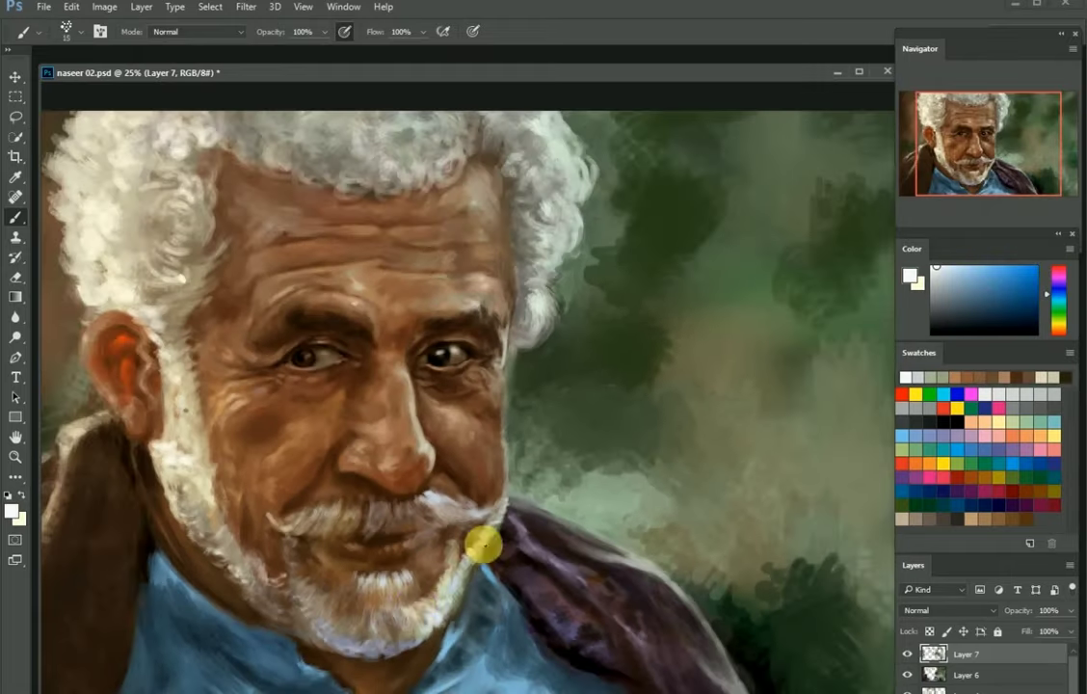
pyautogui.scroll(1, 349, 479)
pyautogui.scroll(-1, 413, 459)
pyautogui.keyDown('alt'); pyautogui.click(298, 335); pyautogui.keyUp('alt')
pyautogui.scroll(1, 424, 275)
pyautogui.scroll(-1, 666, 632)
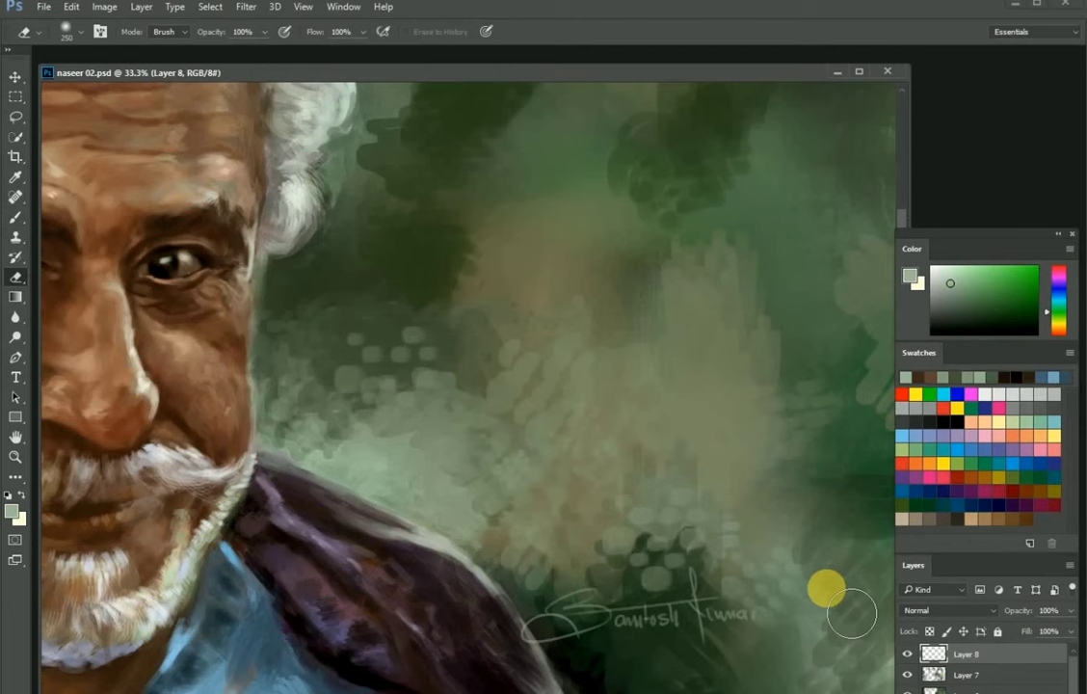
# Erase the signature's tail, lasso-select and transform its end, then fit the painting on screen
pyautogui.moveTo(761, 604); pyautogui.dragTo(787, 628)
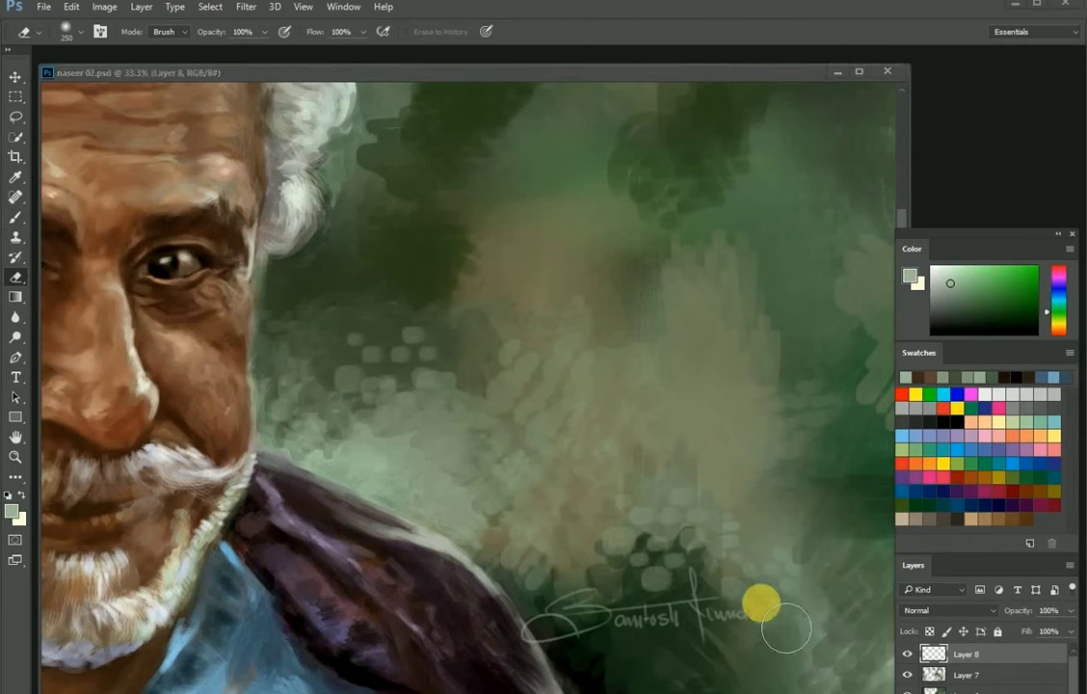
pyautogui.hotkey('ctrl', '+')
pyautogui.press('l')
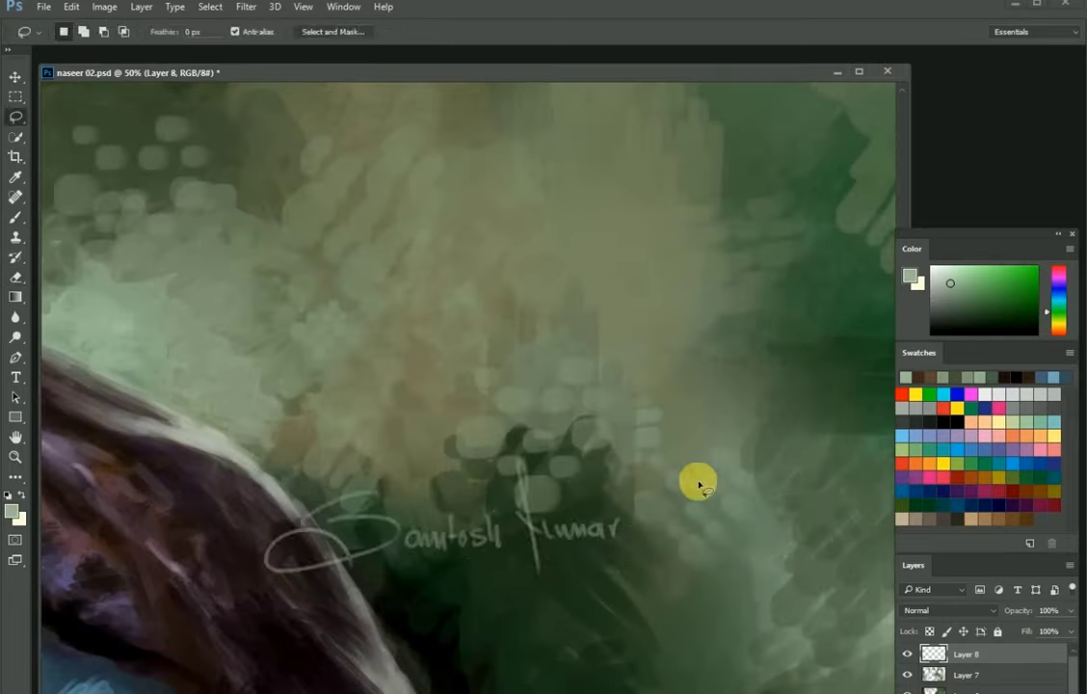
pyautogui.moveTo(687, 424); pyautogui.dragTo(609, 416)
pyautogui.press('b')
pyautogui.hotkey('ctrl', '0')
pyautogui.hotkey('ctrl', 't')
pyautogui.press('Return')
pyautogui.hotkey('ctrl', '+')
pyautogui.hotkey('ctrl', '-')
pyautogui.hotkey('ctrl', '+')
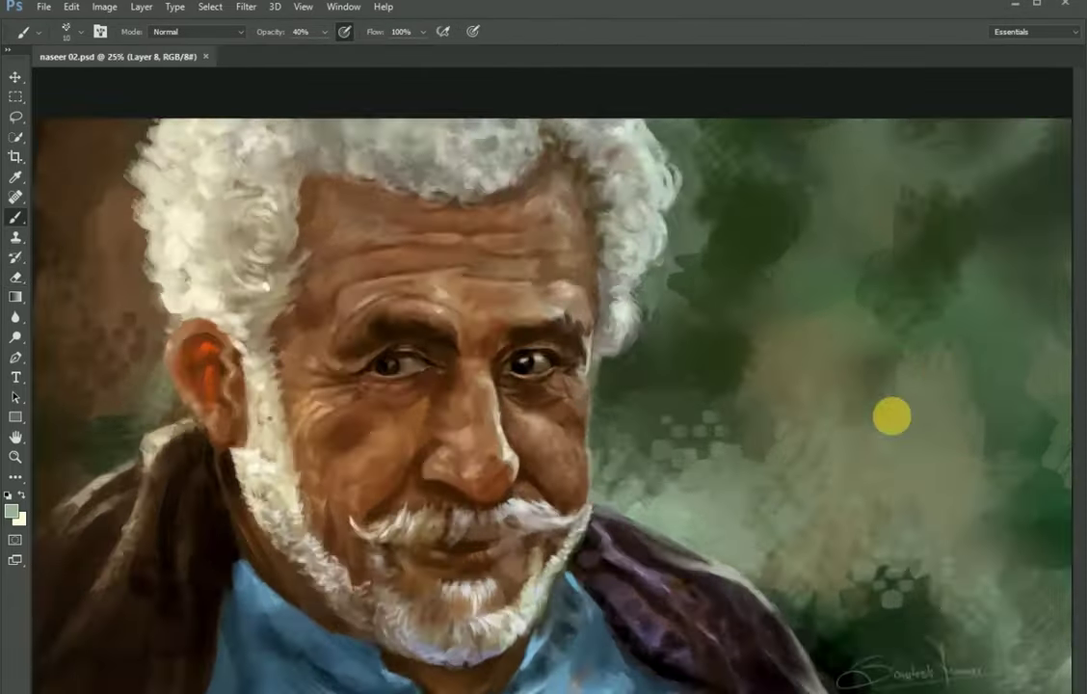
pyautogui.press('f')
pyautogui.press('f')
pyautogui.hotkey('ctrl', '0')
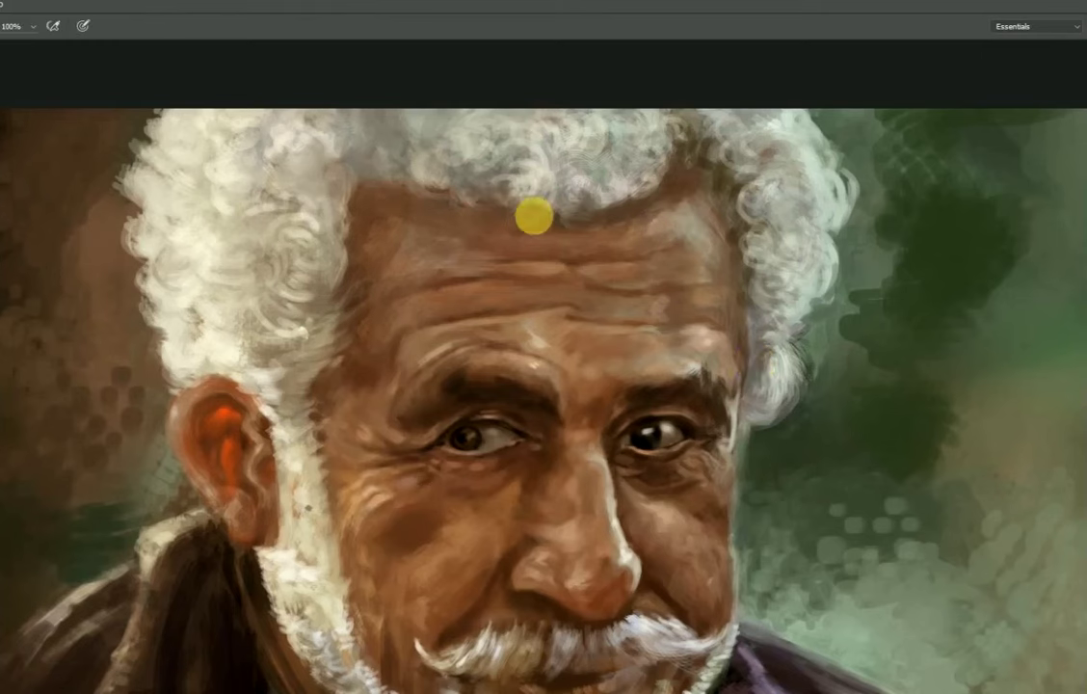
# Switch the active layer from Layer 9 to Layer 8 in the Layers panel
pyautogui.click(397, 237)
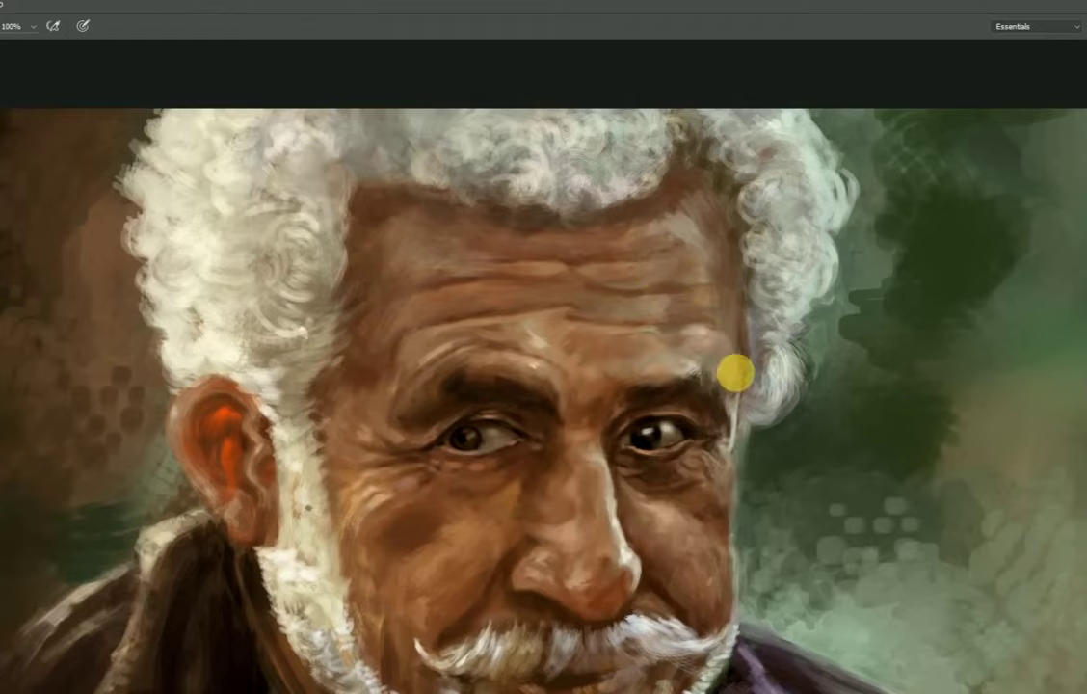
pyautogui.scroll(-2, 598, 434)
pyautogui.scroll(4, 323, 320)
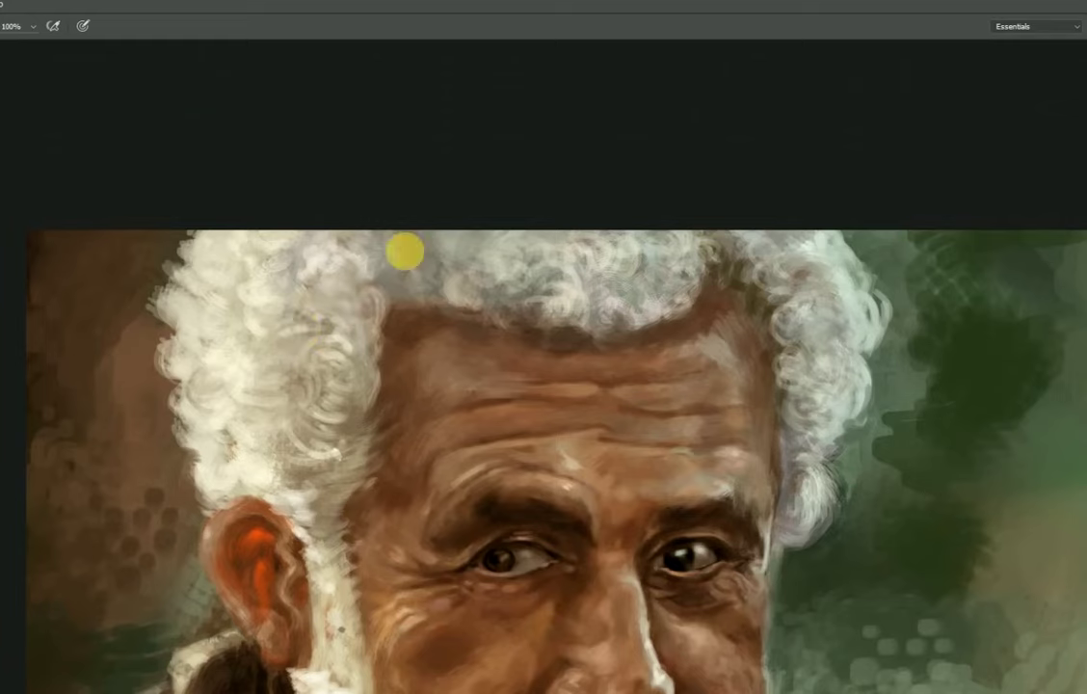
pyautogui.scroll(-4, 255, 458)
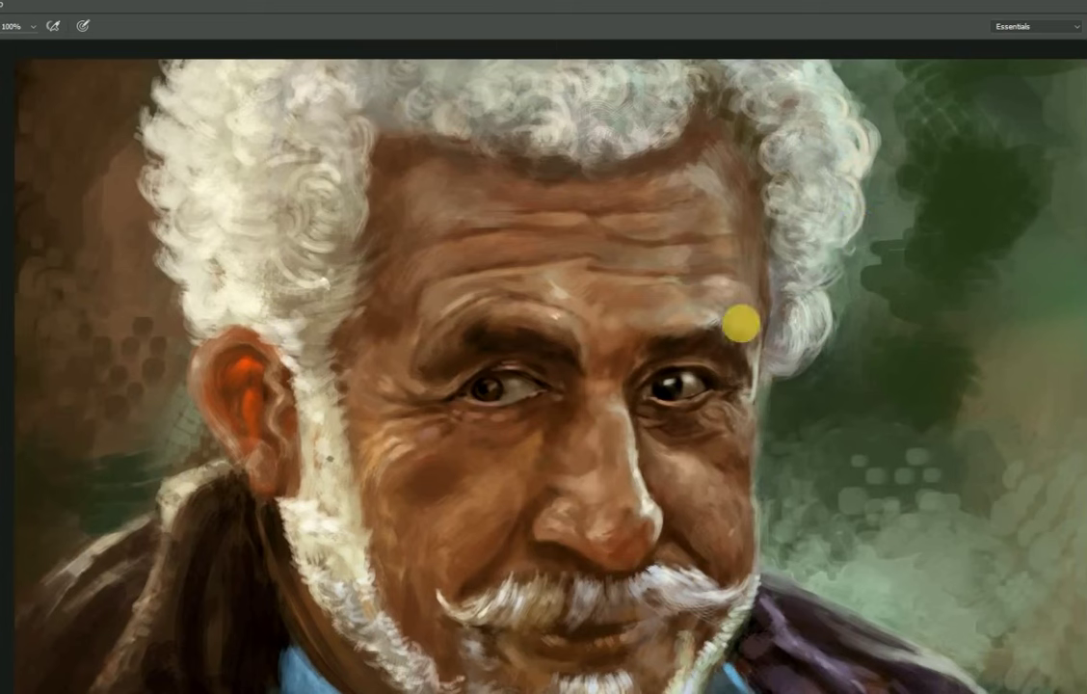
pyautogui.click(471, 210)
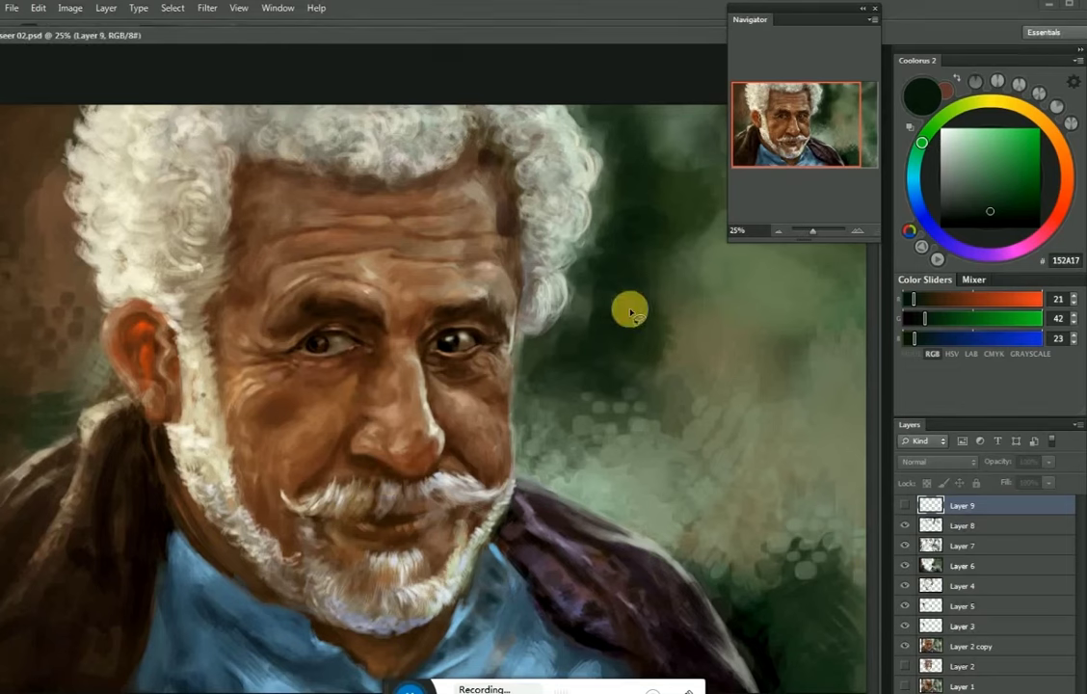
pyautogui.click(913, 526)
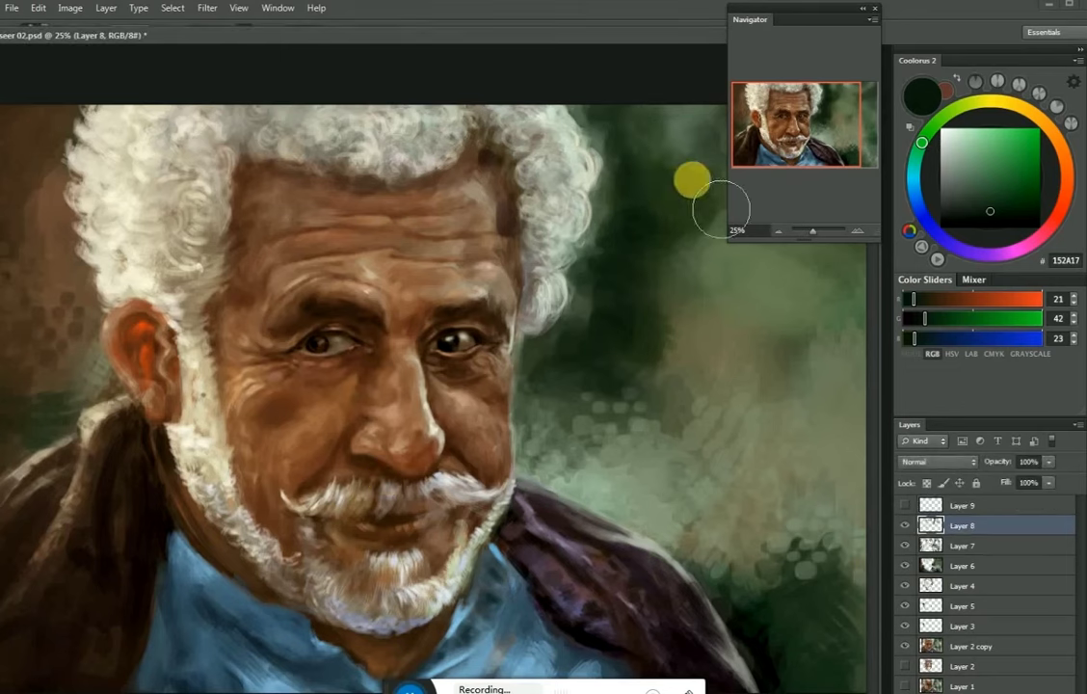
# Merge Layer 7 down into Layer 8
pyautogui.keyDown('shift'); pyautogui.click(959, 545); pyautogui.keyUp('shift')
pyautogui.hotkey('ctrl', 'e')
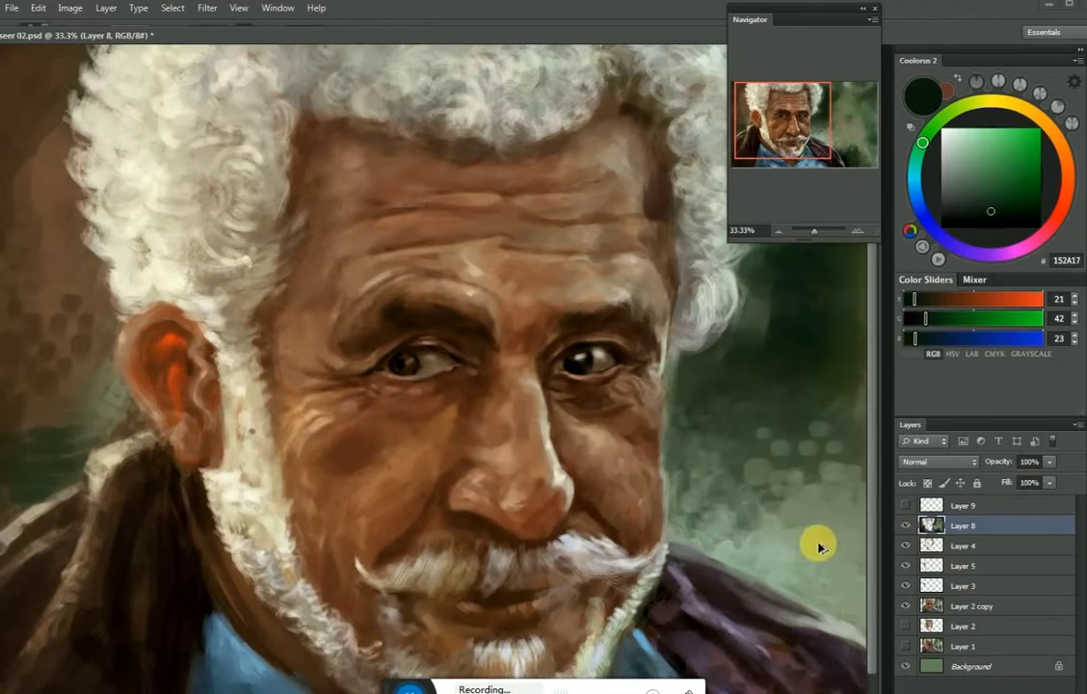
pyautogui.hotkey('ctrl', '+')
# Merge Layers 4, 5 and 3 into a single layer
pyautogui.click(959, 546)
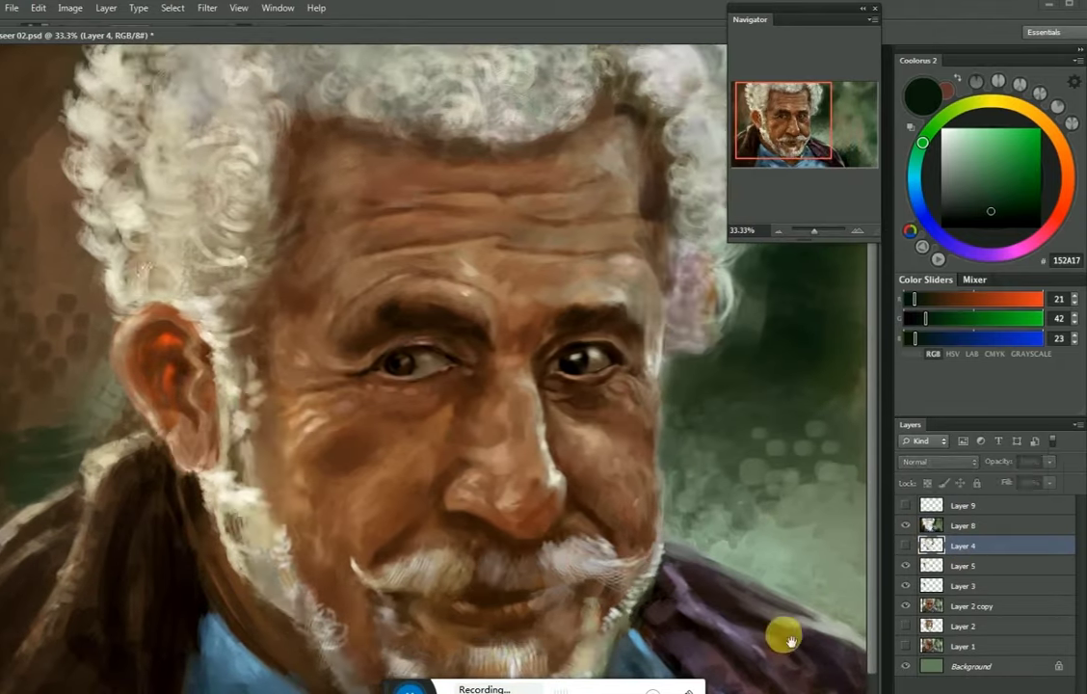
pyautogui.keyDown('shift'); pyautogui.click(968, 607); pyautogui.keyUp('shift')
pyautogui.hotkey('ctrl', 'e')
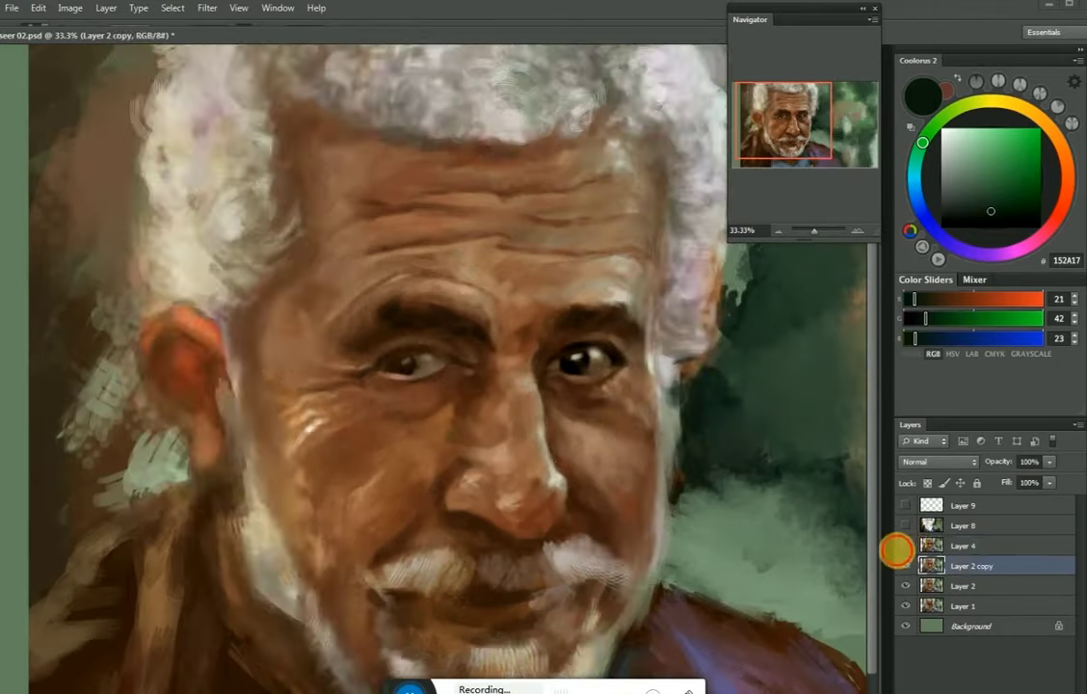
# Add a new empty layer above Layer 8 and sample a dark skin brown from the forehead
pyautogui.hotkey('ctrl', 'shift', 'alt', 'n')
pyautogui.hotkey('ctrl', '+')
pyautogui.keyDown('alt'); pyautogui.click(302, 236); pyautogui.keyUp('alt')
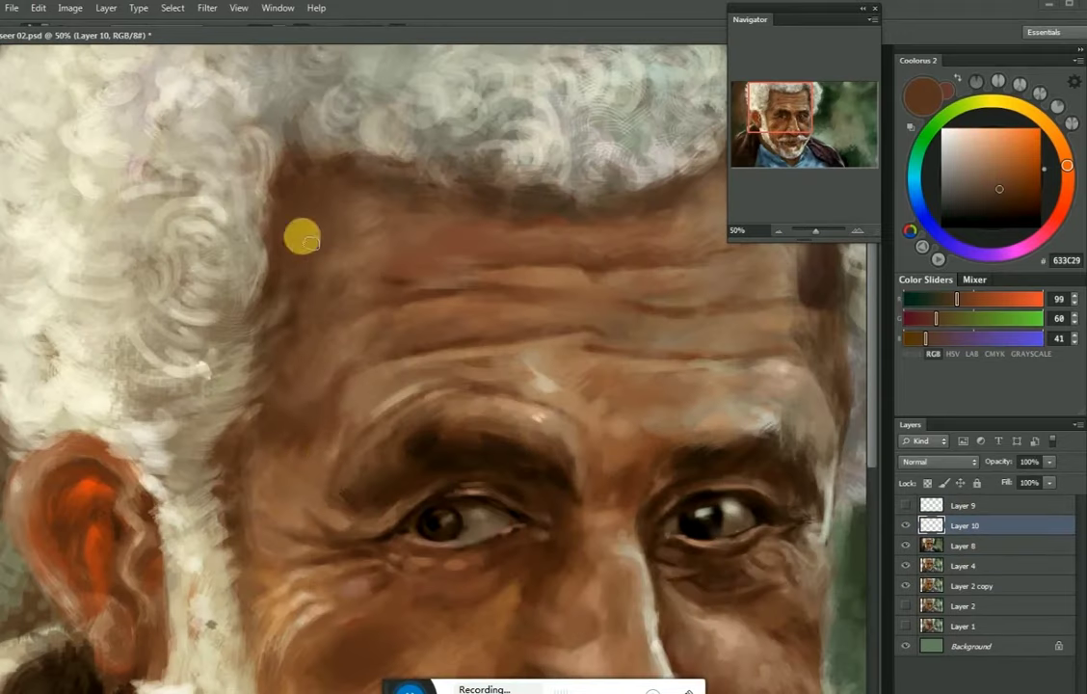
# Pick a skin-painting brush preset and paint the forehead with sampled dark, mid and reddish browns
pyautogui.rightClick(324, 449)
pyautogui.doubleClick(529, 444)
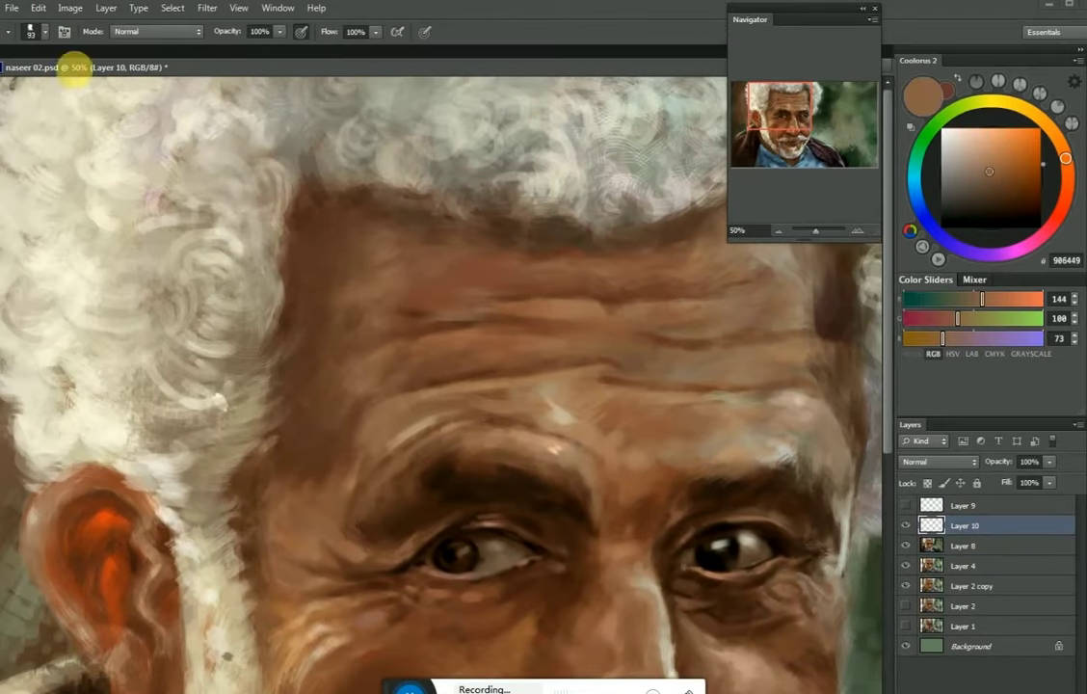
pyautogui.keyDown('alt'); pyautogui.click(316, 185); pyautogui.keyUp('alt')
pyautogui.moveTo(471, 296); pyautogui.dragTo(318, 180)
pyautogui.hotkey('ctrl', '+')
pyautogui.moveTo(31, 198); pyautogui.dragTo(137, 289)
pyautogui.press(']')
pyautogui.keyDown('alt'); pyautogui.click(137, 289); pyautogui.keyUp('alt')
pyautogui.scroll(-3, 259, 391)
pyautogui.scroll(3, 379, 233)
pyautogui.keyDown('alt'); pyautogui.click(378, 233); pyautogui.keyUp('alt')
# Paint the face with warm red-brown, deep shadow brown and muted skin tones
pyautogui.hotkey('ctrl', '-')
pyautogui.hotkey('ctrl', '-')
pyautogui.keyDown('alt'); pyautogui.click(487, 232); pyautogui.keyUp('alt')
pyautogui.hotkey('ctrl', '-')
pyautogui.keyDown('alt'); pyautogui.click(396, 246); pyautogui.keyUp('alt')
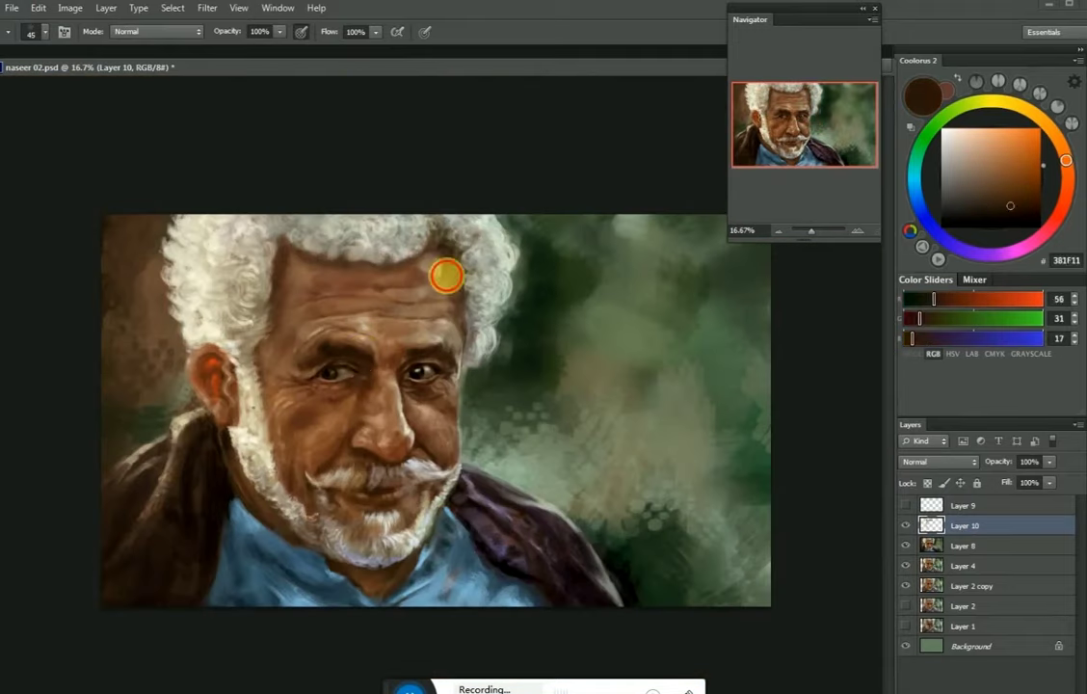
pyautogui.hotkey('ctrl', '+')
pyautogui.keyDown('alt'); pyautogui.click(287, 189); pyautogui.keyUp('alt')
pyautogui.hotkey('ctrl', '+')
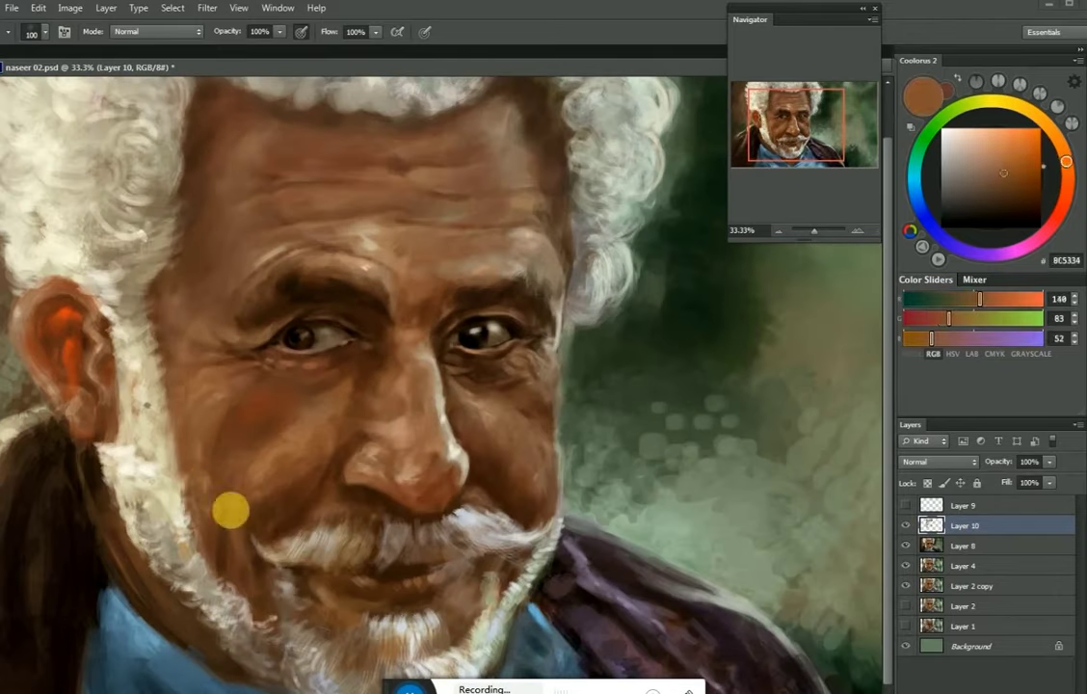
pyautogui.keyDown('alt'); pyautogui.click(231, 510); pyautogui.keyUp('alt')
pyautogui.moveTo(214, 597); pyautogui.dragTo(313, 447)
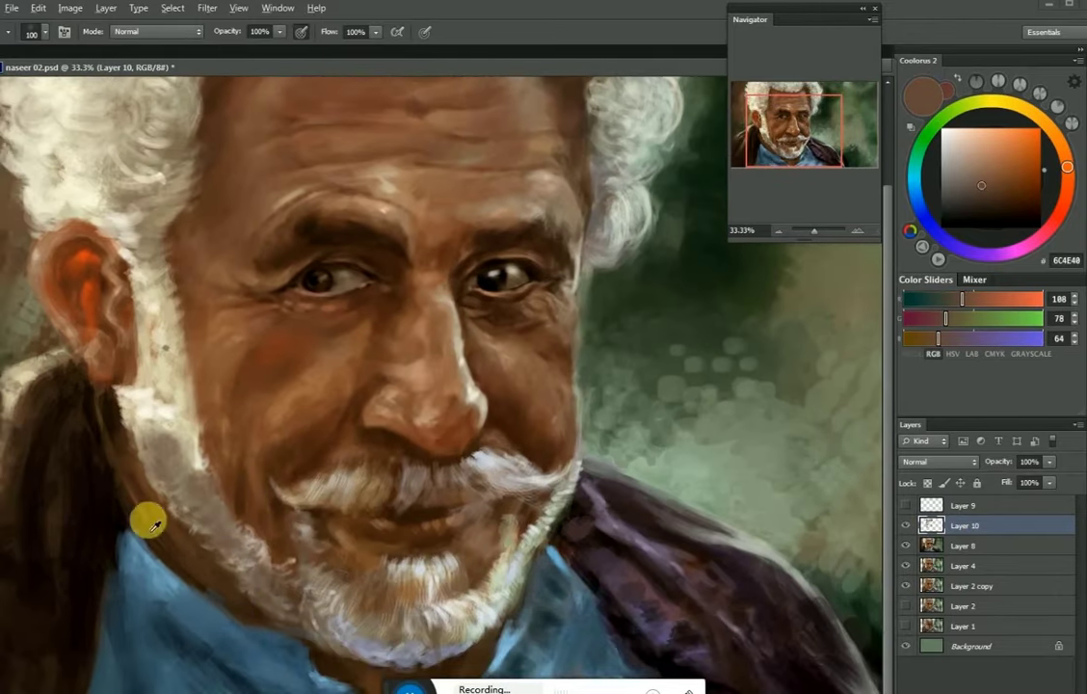
# Refine the eyes and brow with a small brush in dark brown, grey-beige and tan
pyautogui.press('[')
pyautogui.press('[')
pyautogui.press('[')
pyautogui.keyDown('alt'); pyautogui.click(333, 254); pyautogui.keyUp('alt')
pyautogui.hotkey('ctrl', '+')
pyautogui.keyDown('alt'); pyautogui.click(464, 218); pyautogui.keyUp('alt')
pyautogui.press('[')
pyautogui.press('[')
pyautogui.press('[')
pyautogui.hotkey('ctrl', '-')
pyautogui.hotkey('ctrl', '-')
pyautogui.hotkey('ctrl', '-')
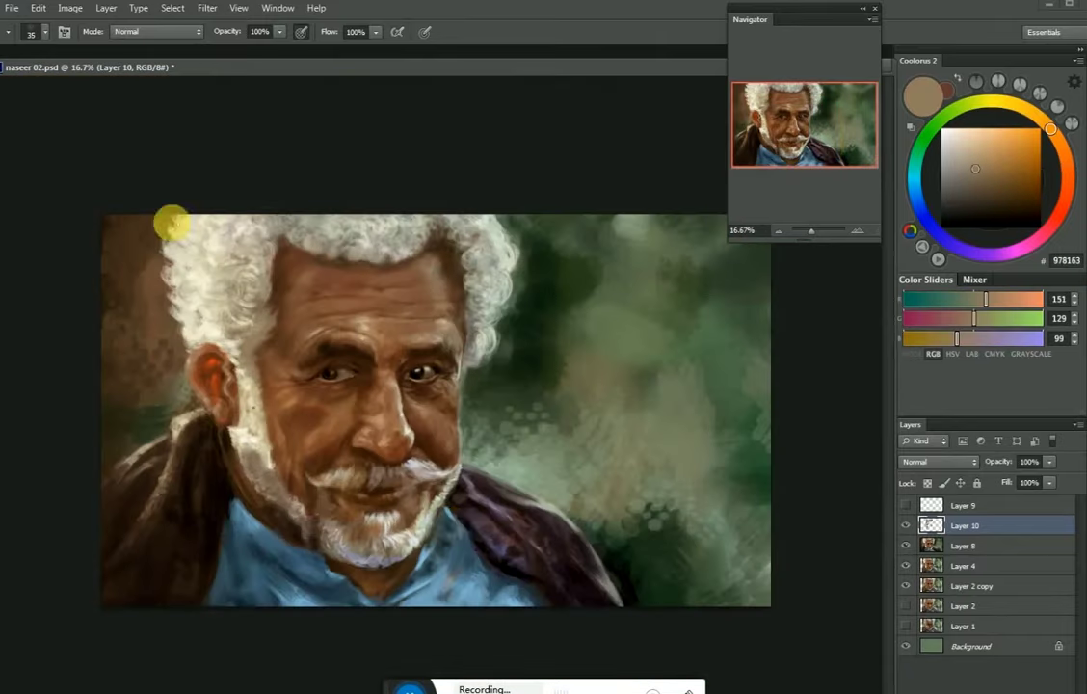
pyautogui.keyDown('alt'); pyautogui.click(253, 328); pyautogui.keyUp('alt')
pyautogui.press(']')
pyautogui.press(']')
pyautogui.press(']')
pyautogui.hotkey('ctrl', '+')
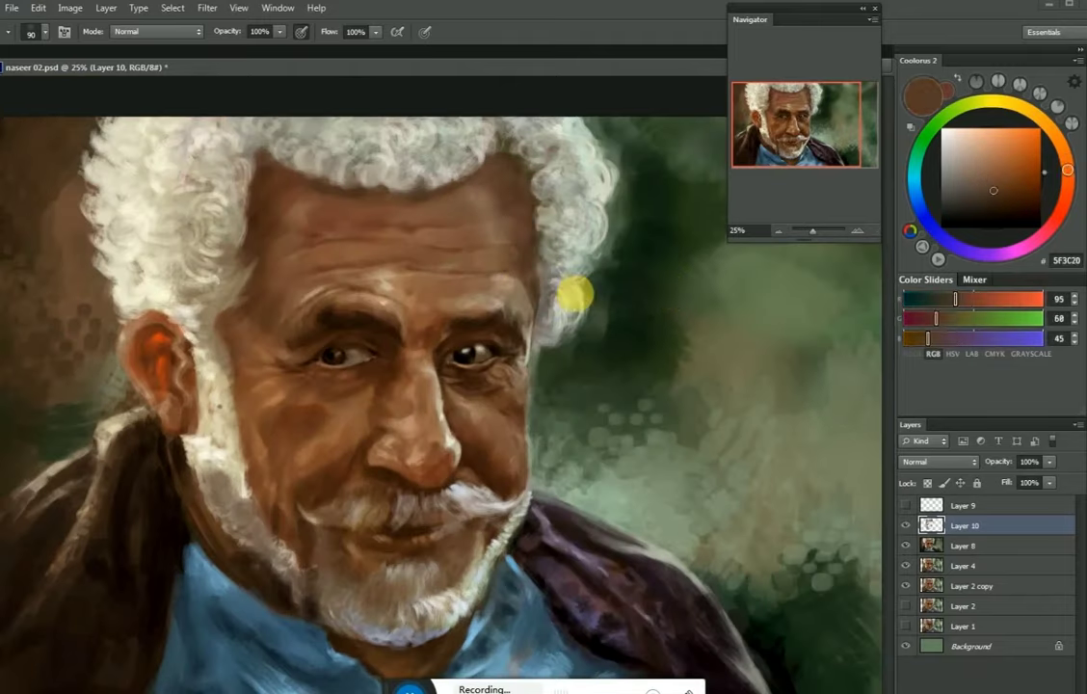
pyautogui.keyDown('alt'); pyautogui.click(538, 259); pyautogui.keyUp('alt')
pyautogui.press('[')
pyautogui.press('[')
pyautogui.press('[')
pyautogui.hotkey('ctrl', '+')
pyautogui.hotkey('ctrl', '+')
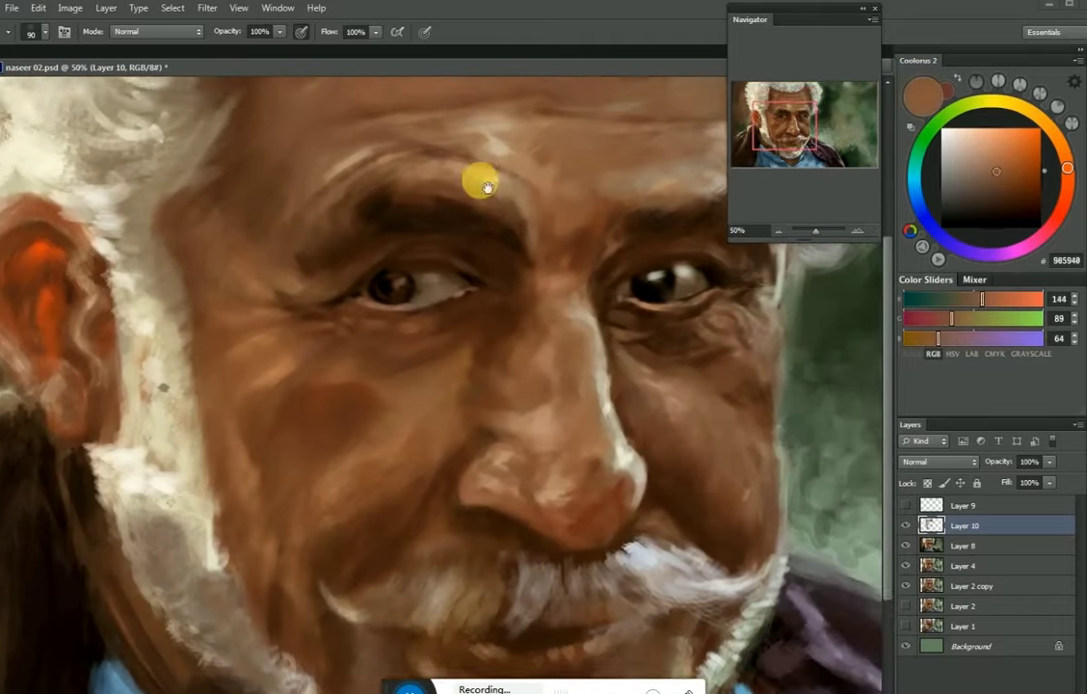
pyautogui.keyDown('alt'); pyautogui.click(421, 226); pyautogui.keyUp('alt')
pyautogui.press('[')
pyautogui.press('[')
pyautogui.press('[')
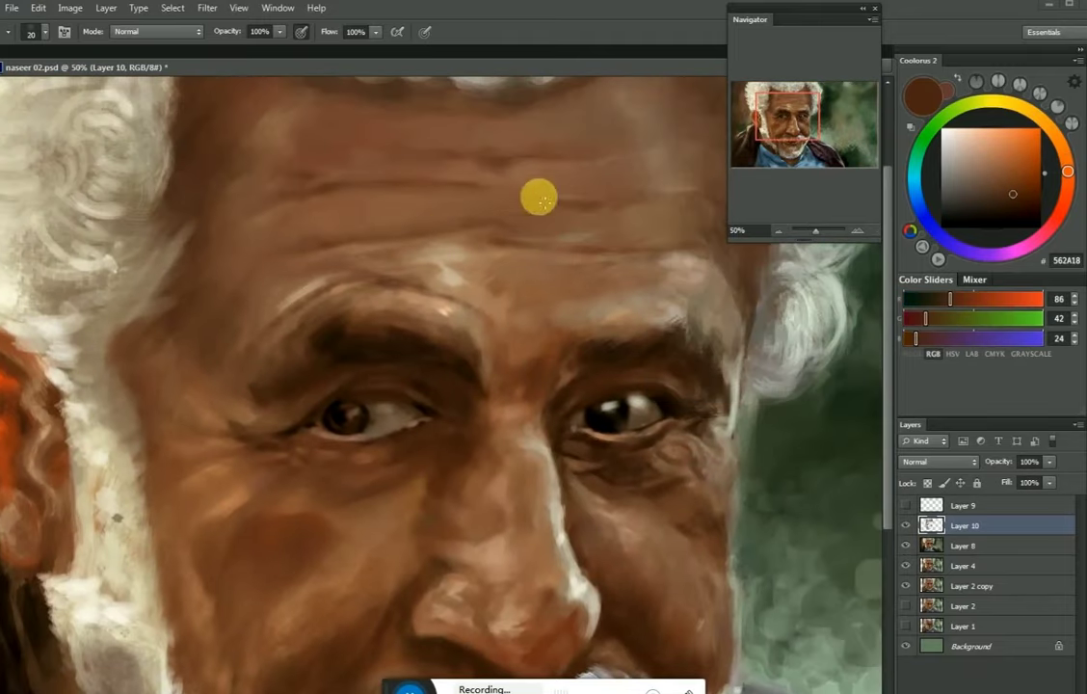
# Paint the ear and nose area with reddish-brown, darker brown and warm nose tones
pyautogui.moveTo(538, 199); pyautogui.dragTo(388, 234)
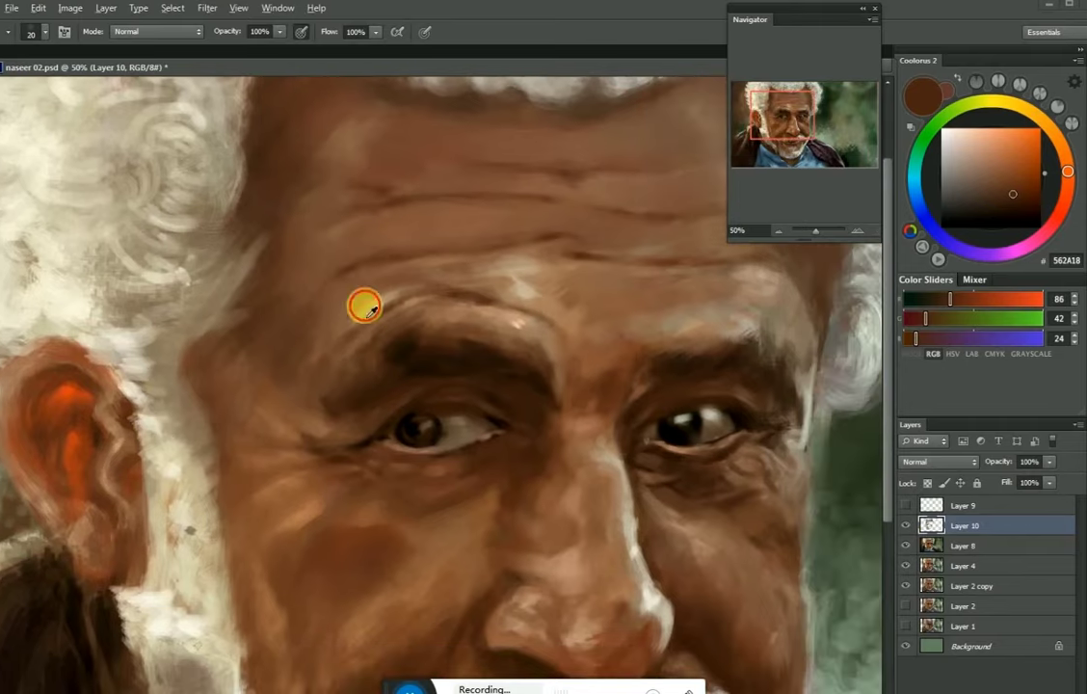
pyautogui.keyDown('alt'); pyautogui.click(363, 316); pyautogui.keyUp('alt')
pyautogui.press(']')
pyautogui.press(']')
pyautogui.press(']')
pyautogui.hotkey('ctrl', '-')
pyautogui.scroll(-2, 463, 319)
pyautogui.keyDown('alt'); pyautogui.click(313, 430); pyautogui.keyUp('alt')
pyautogui.moveTo(459, 183); pyautogui.dragTo(353, 209)
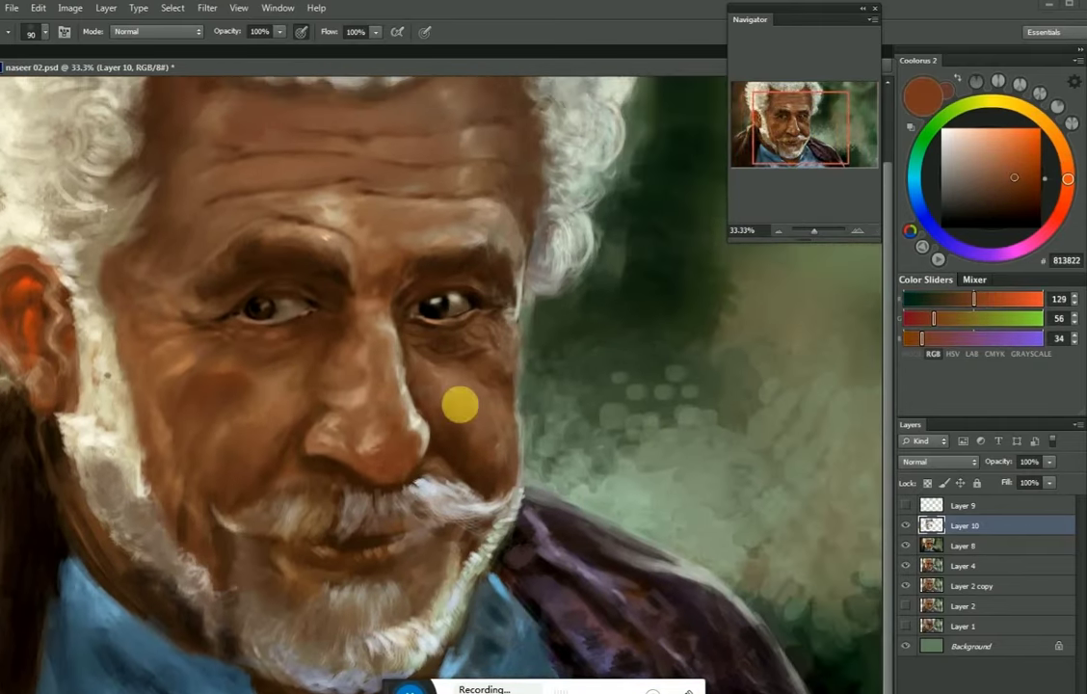
pyautogui.keyDown('alt'); pyautogui.click(229, 371); pyautogui.keyUp('alt')
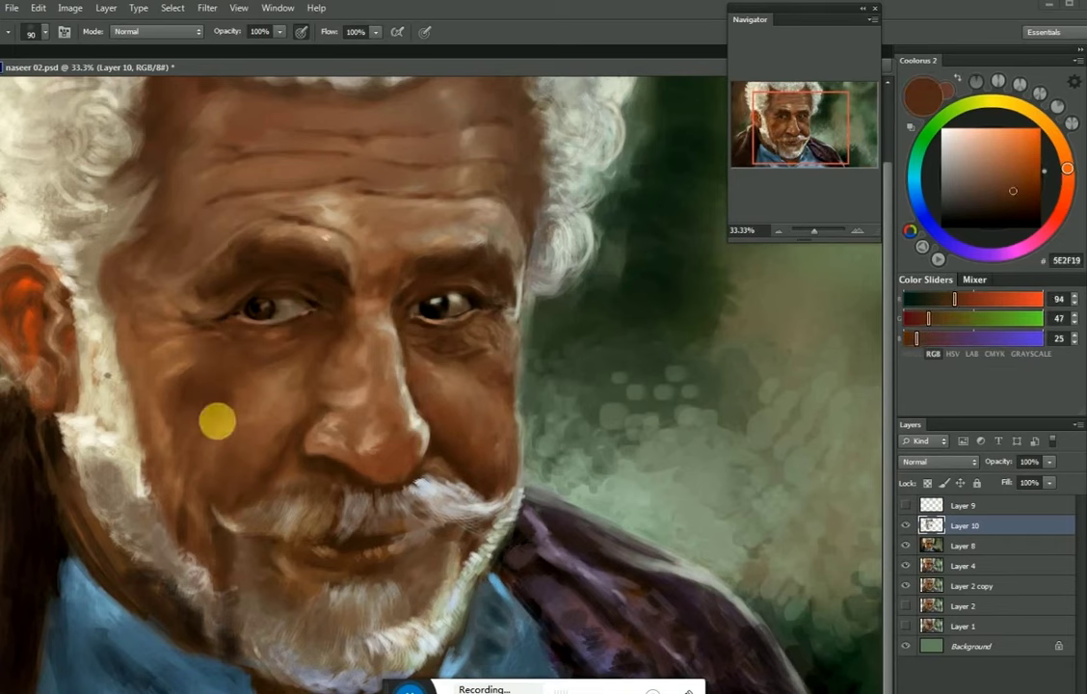
pyautogui.keyDown('alt'); pyautogui.click(342, 372); pyautogui.keyUp('alt')
pyautogui.keyDown('alt'); pyautogui.click(296, 372); pyautogui.keyUp('alt')
pyautogui.hotkey('ctrl', '-')
pyautogui.press('e')
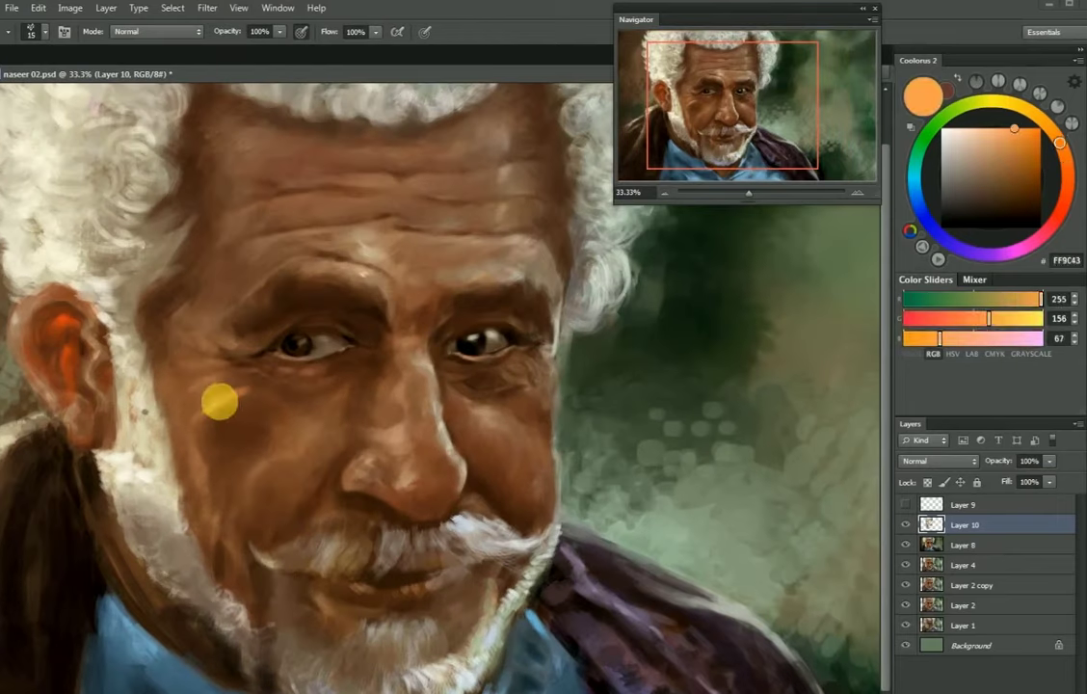
# Rework the cheeks and neck shadows with soft orange, light skin, tan and deep brown
pyautogui.click(993, 154)
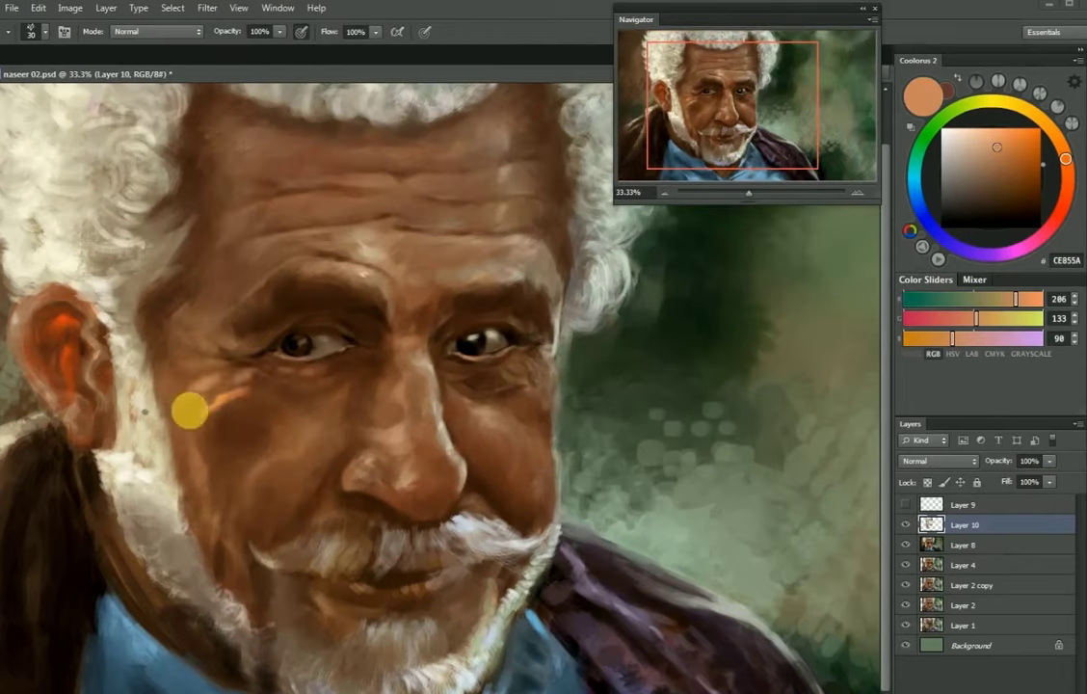
pyautogui.keyDown('alt'); pyautogui.click(250, 371); pyautogui.keyUp('alt')
pyautogui.hotkey('ctrl', '-')
pyautogui.hotkey('ctrl', '-')
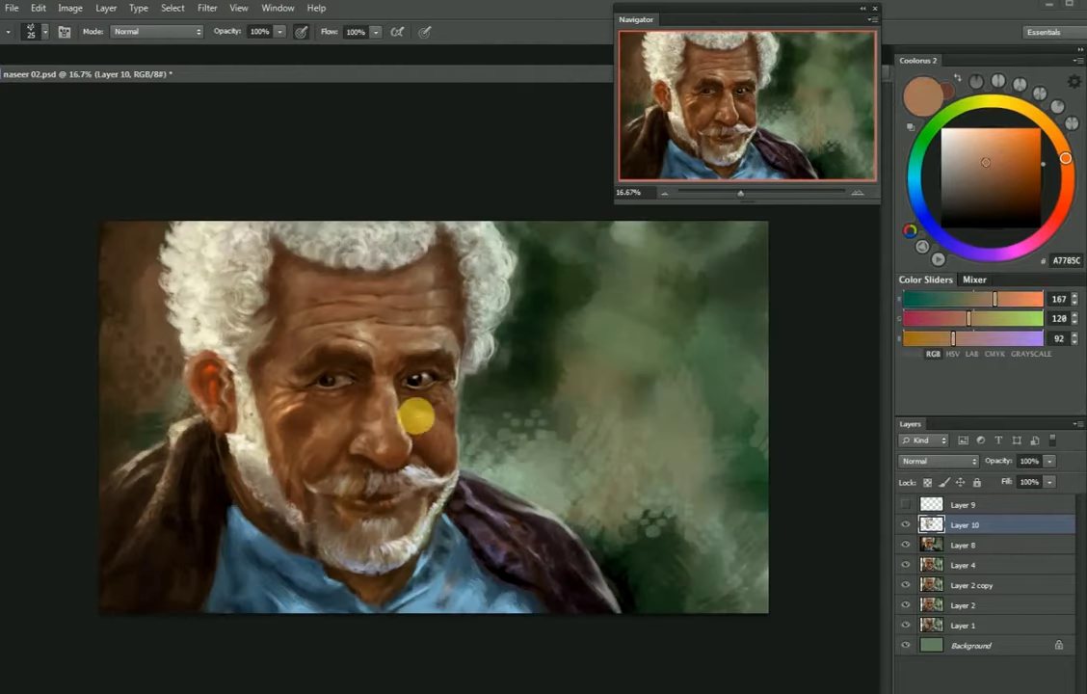
pyautogui.keyDown('alt'); pyautogui.click(400, 417); pyautogui.keyUp('alt')
pyautogui.keyDown('alt'); pyautogui.click(440, 454); pyautogui.keyUp('alt')
pyautogui.keyDown('alt'); pyautogui.click(371, 475); pyautogui.keyUp('alt')
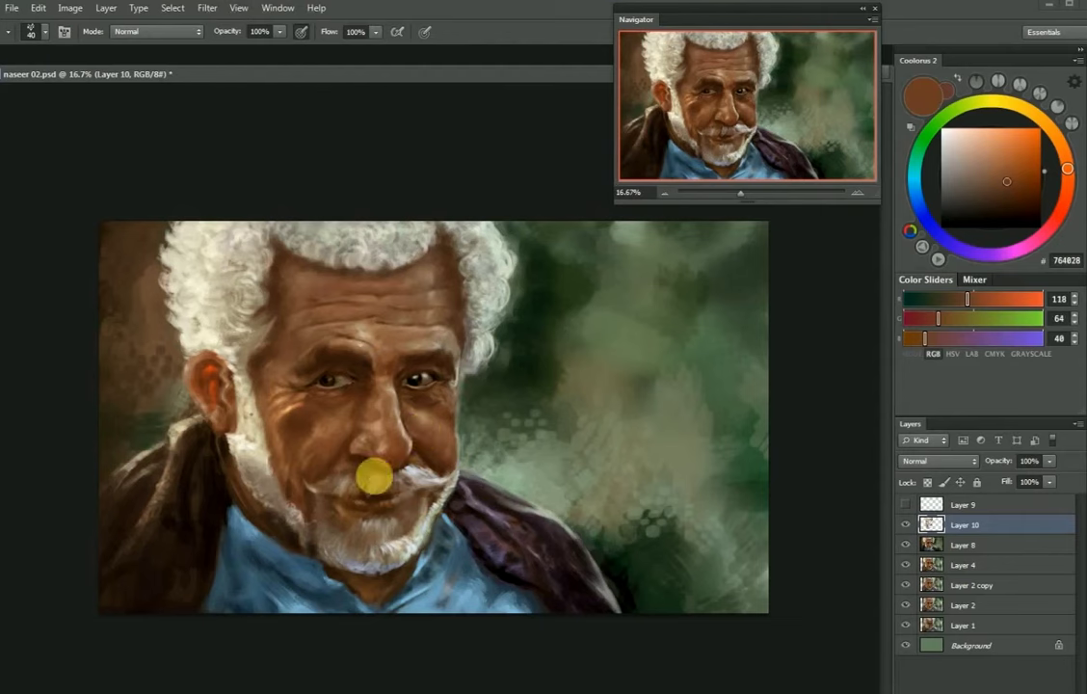
pyautogui.keyDown('alt'); pyautogui.click(352, 559); pyautogui.keyUp('alt')
pyautogui.keyDown('alt'); pyautogui.click(264, 514); pyautogui.keyUp('alt')
pyautogui.press(']')
pyautogui.press(']')
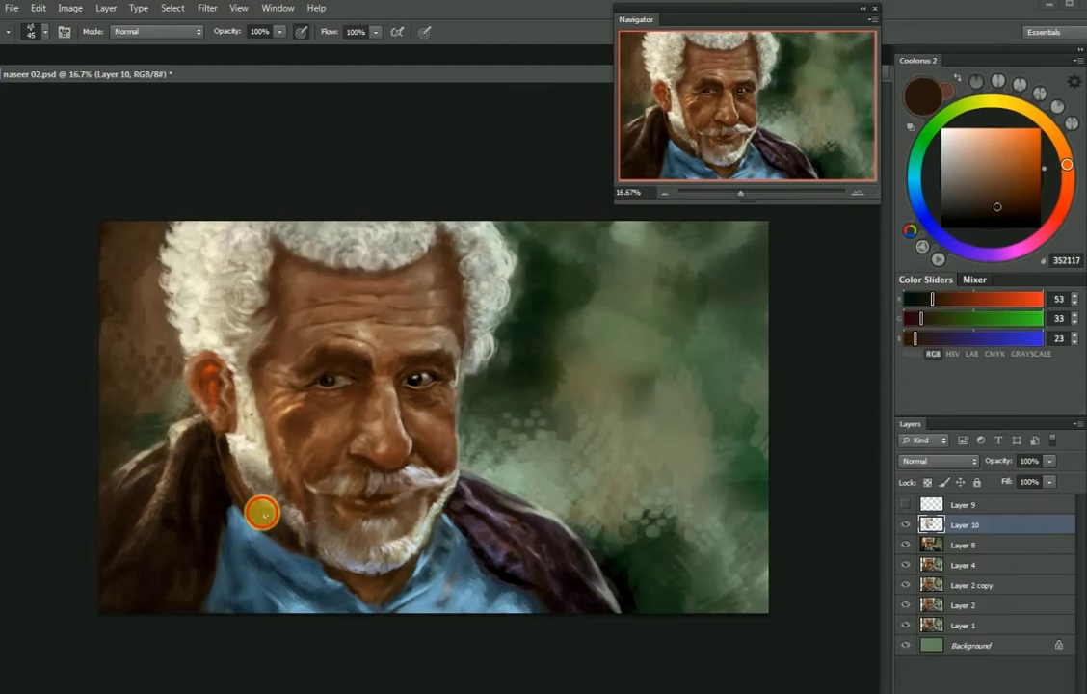
pyautogui.keyDown('alt'); pyautogui.click(360, 501); pyautogui.keyUp('alt')
pyautogui.keyDown('alt'); pyautogui.click(434, 493); pyautogui.keyUp('alt')
pyautogui.press('[')
pyautogui.press('[')
# Refine the moustache area, nose, cheeks and mouth with light and warm sampled browns
pyautogui.hotkey('ctrl', '+')
pyautogui.keyDown('alt'); pyautogui.click(287, 479); pyautogui.keyUp('alt')
pyautogui.keyDown('alt'); pyautogui.click(231, 400); pyautogui.keyUp('alt')
pyautogui.keyDown('alt'); pyautogui.click(387, 463); pyautogui.keyUp('alt')
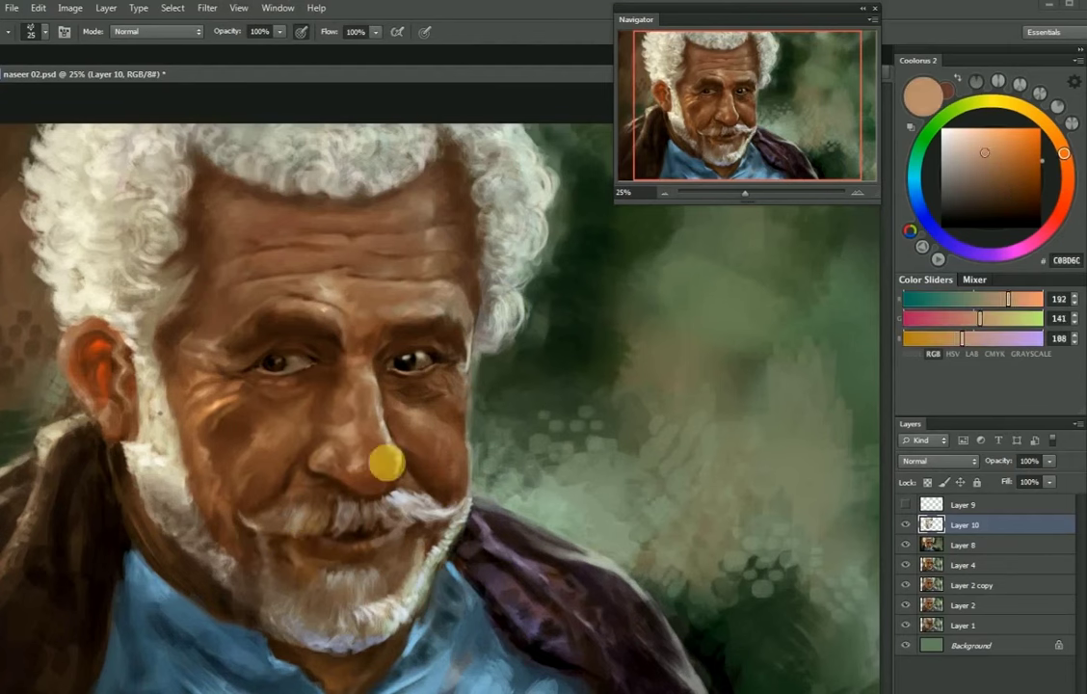
pyautogui.keyDown('alt'); pyautogui.click(332, 540); pyautogui.keyUp('alt')
pyautogui.press('[')
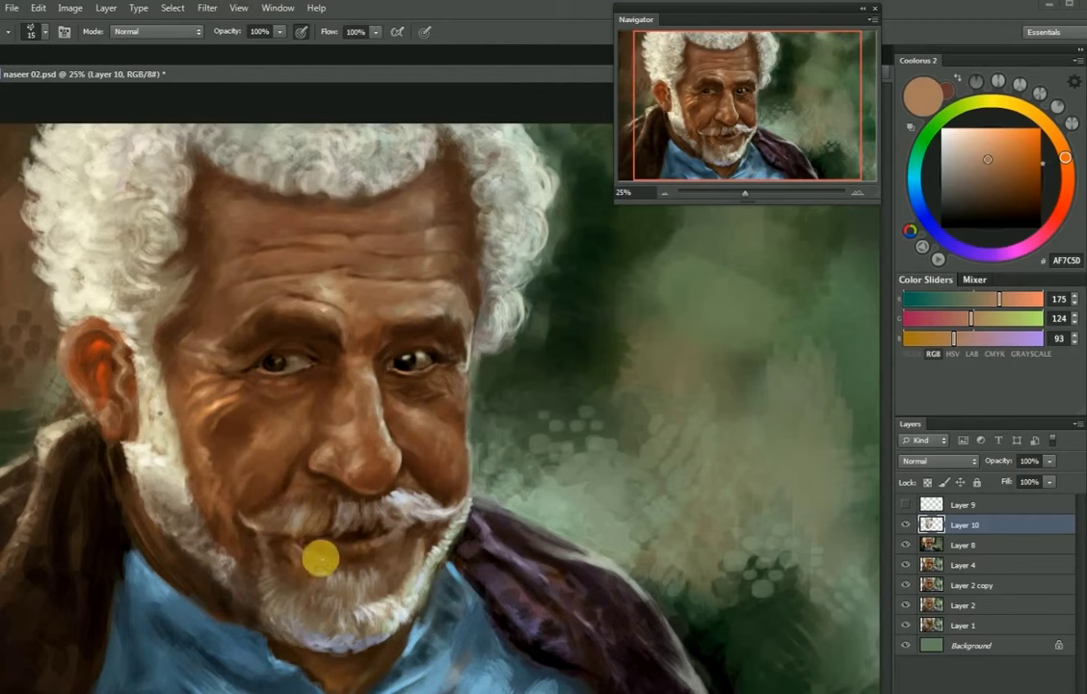
pyautogui.keyDown('alt'); pyautogui.click(214, 301); pyautogui.keyUp('alt')
pyautogui.press(']')
pyautogui.press(']')
pyautogui.press(']')
pyautogui.keyDown('alt'); pyautogui.click(256, 417); pyautogui.keyUp('alt')
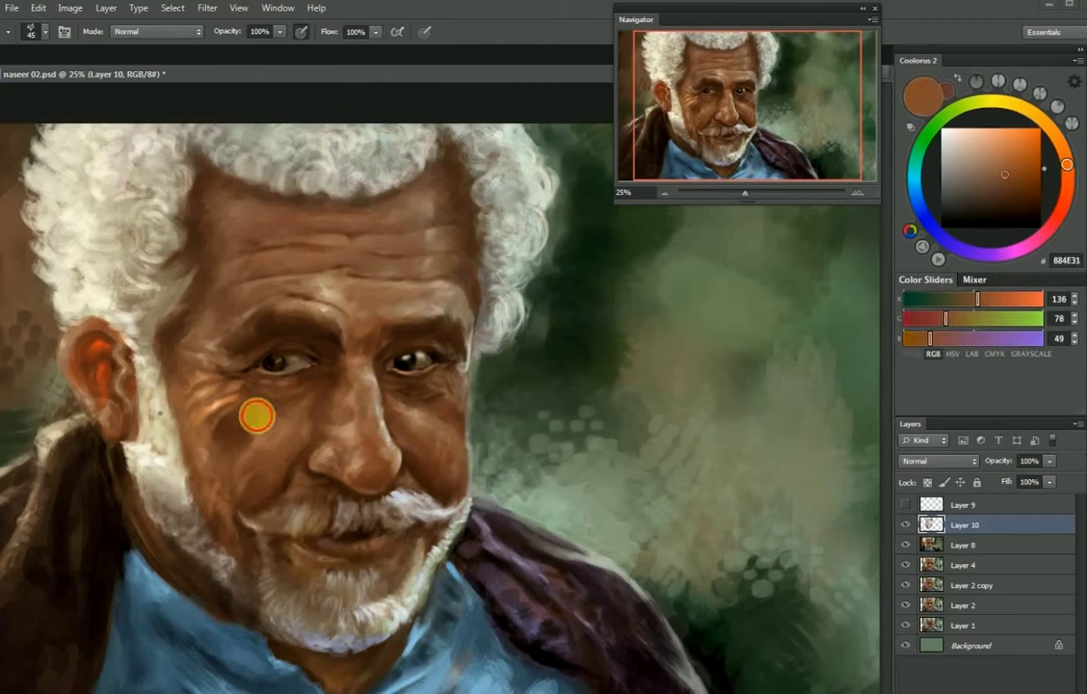
pyautogui.keyDown('alt'); pyautogui.click(216, 469); pyautogui.keyUp('alt')
pyautogui.press('[')
pyautogui.press('[')
pyautogui.keyDown('alt'); pyautogui.click(408, 535); pyautogui.keyUp('alt')
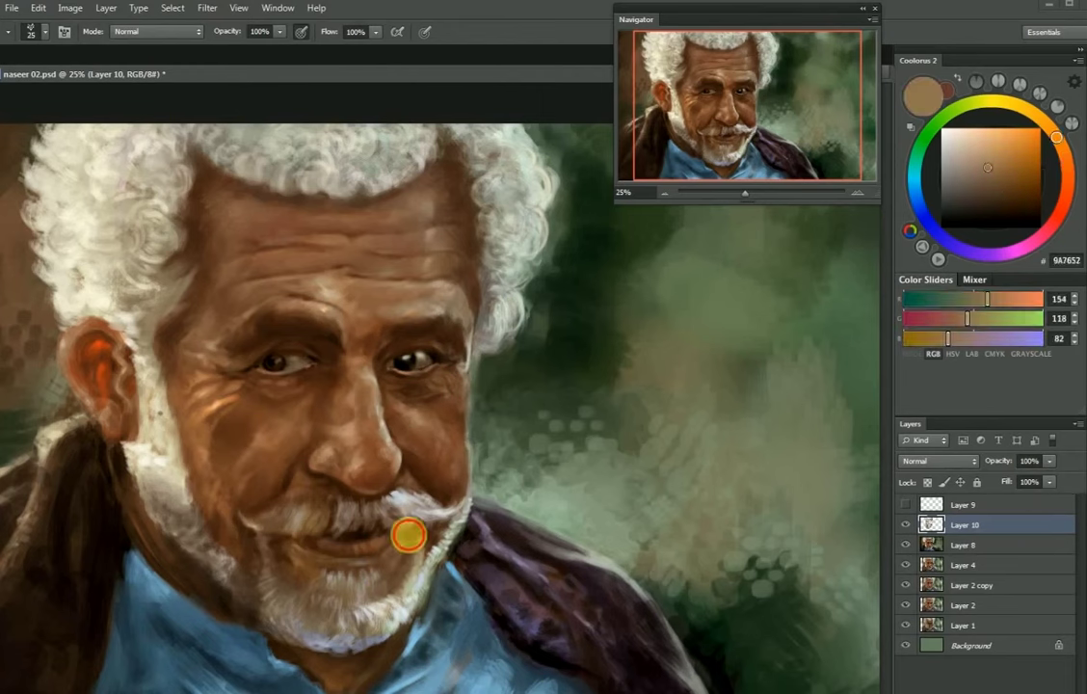
pyautogui.moveTo(366, 486); pyautogui.dragTo(386, 486)
# Touch up the cheek, temple and hair with warm brown, light skin and grey-beige tones
pyautogui.press(']')
pyautogui.press(']')
pyautogui.press(']')
pyautogui.keyDown('alt'); pyautogui.click(196, 379); pyautogui.keyUp('alt')
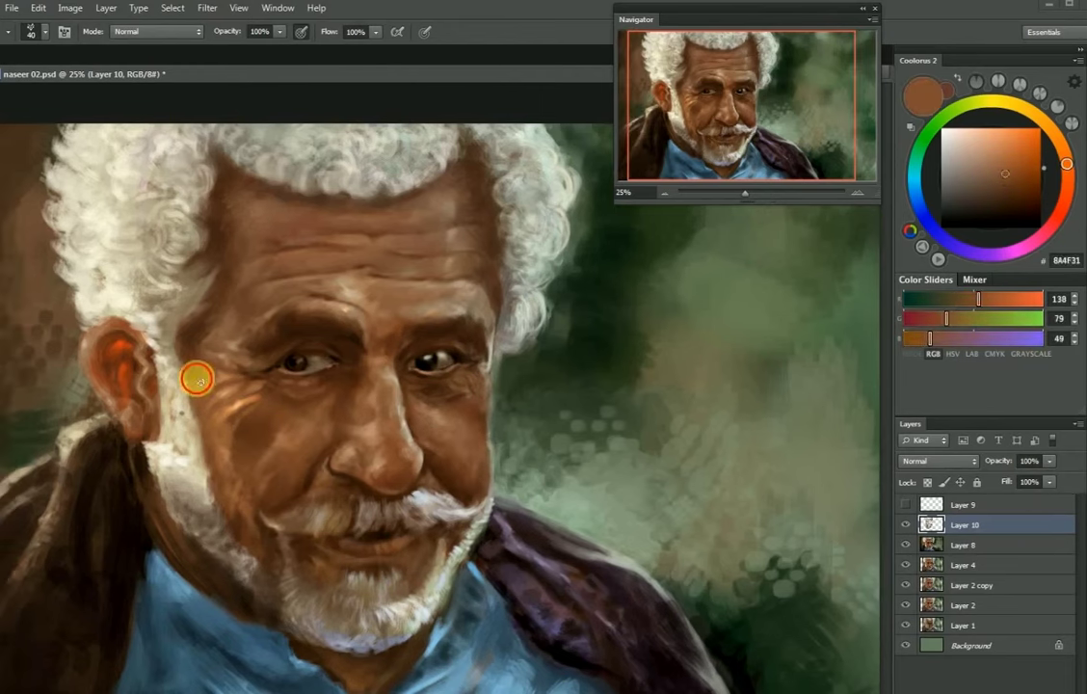
pyautogui.hotkey('ctrl', '-')
pyautogui.keyDown('alt'); pyautogui.click(475, 339); pyautogui.keyUp('alt')
pyautogui.hotkey('ctrl', '-')
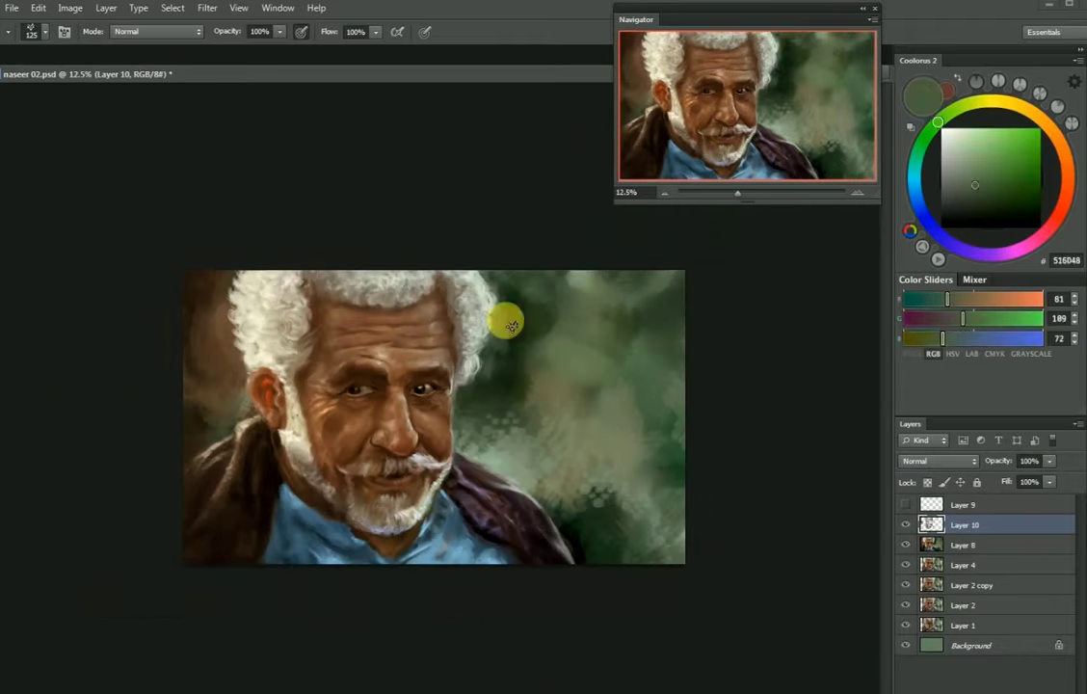
pyautogui.hotkey('ctrl', '+')
pyautogui.hotkey('ctrl', '+')
pyautogui.hotkey('ctrl', '+')
pyautogui.press('[')
pyautogui.press('[')
pyautogui.keyDown('alt'); pyautogui.click(186, 320); pyautogui.keyUp('alt')
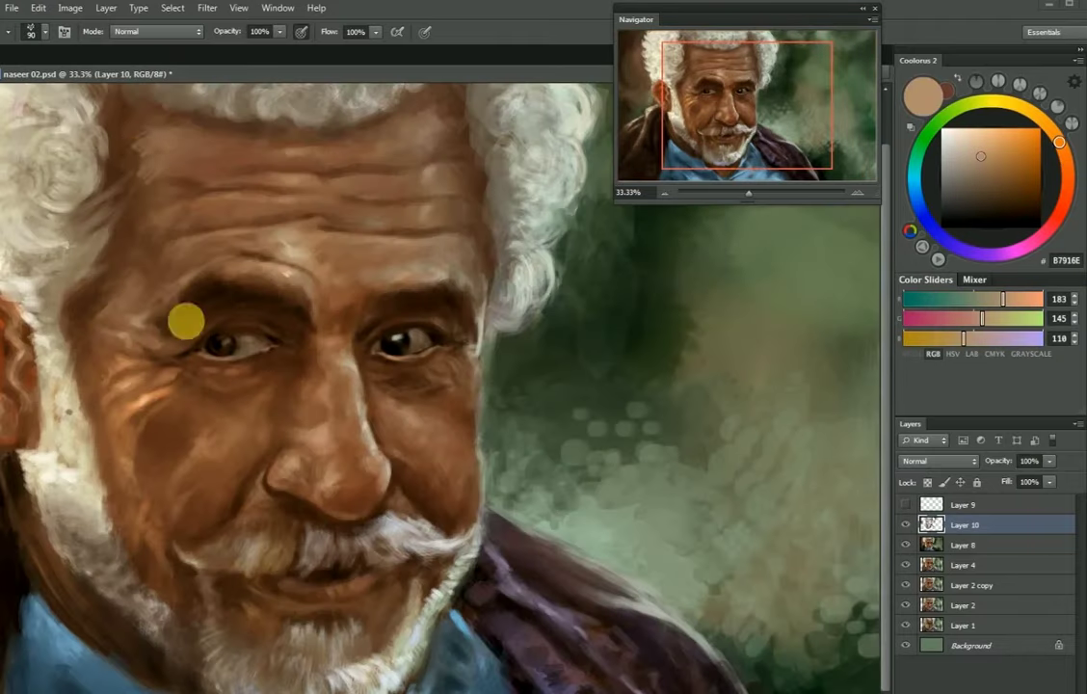
pyautogui.keyDown('alt'); pyautogui.click(85, 304); pyautogui.keyUp('alt')
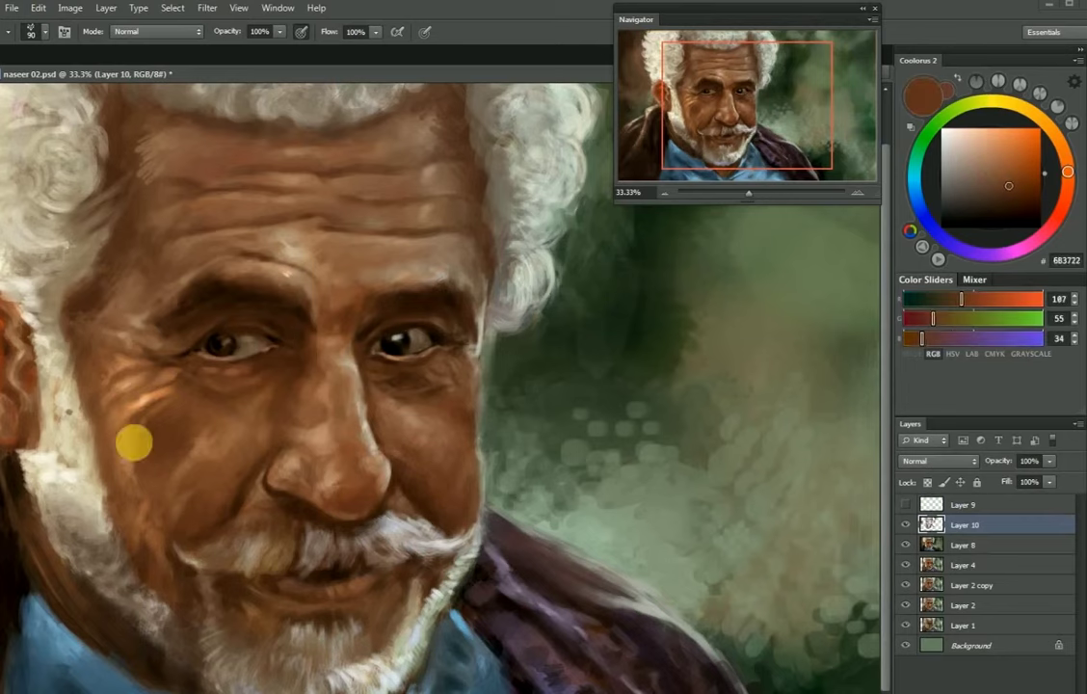
pyautogui.keyDown('alt'); pyautogui.click(198, 562); pyautogui.keyUp('alt')
# Add a new empty layer above Layer 10 and sample a darker hair grey
pyautogui.hotkey('ctrl', '-')
pyautogui.hotkey('ctrl', 'shift', 'alt', 'n')
pyautogui.keyDown('alt'); pyautogui.click(69, 292); pyautogui.keyUp('alt')
pyautogui.hotkey('ctrl', '-')
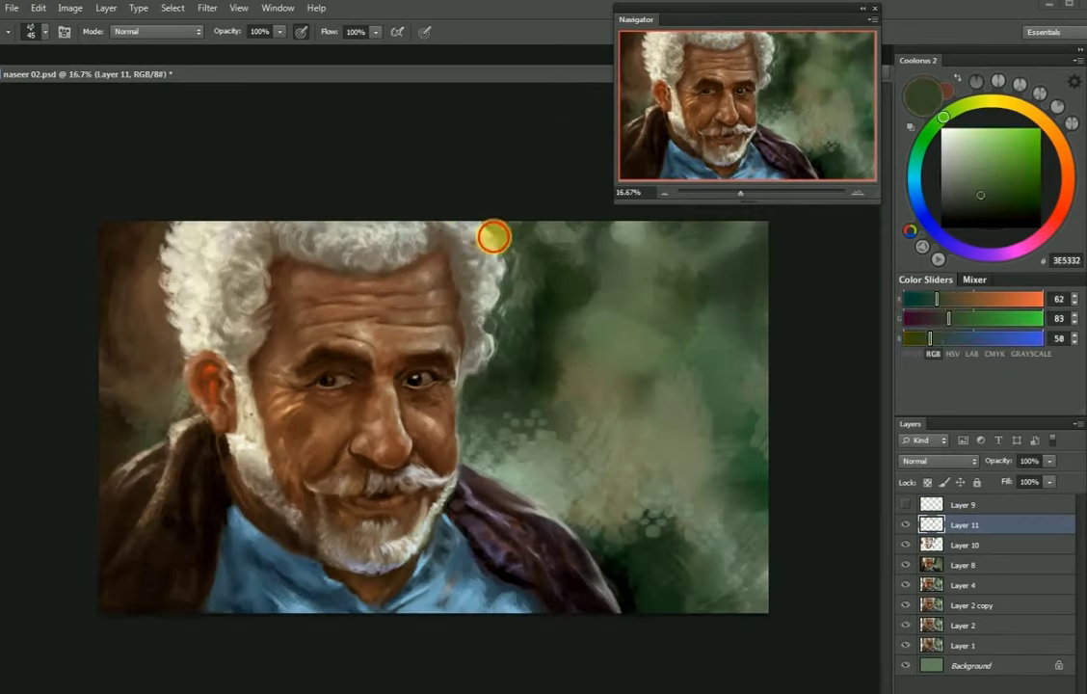
# Repaint skin highlights with light peach, nose beige and temple and forehead browns
pyautogui.keyDown('alt'); pyautogui.click(456, 242); pyautogui.keyUp('alt')
pyautogui.keyDown('alt'); pyautogui.click(373, 491); pyautogui.keyUp('alt')
pyautogui.press('[')
pyautogui.press('[')
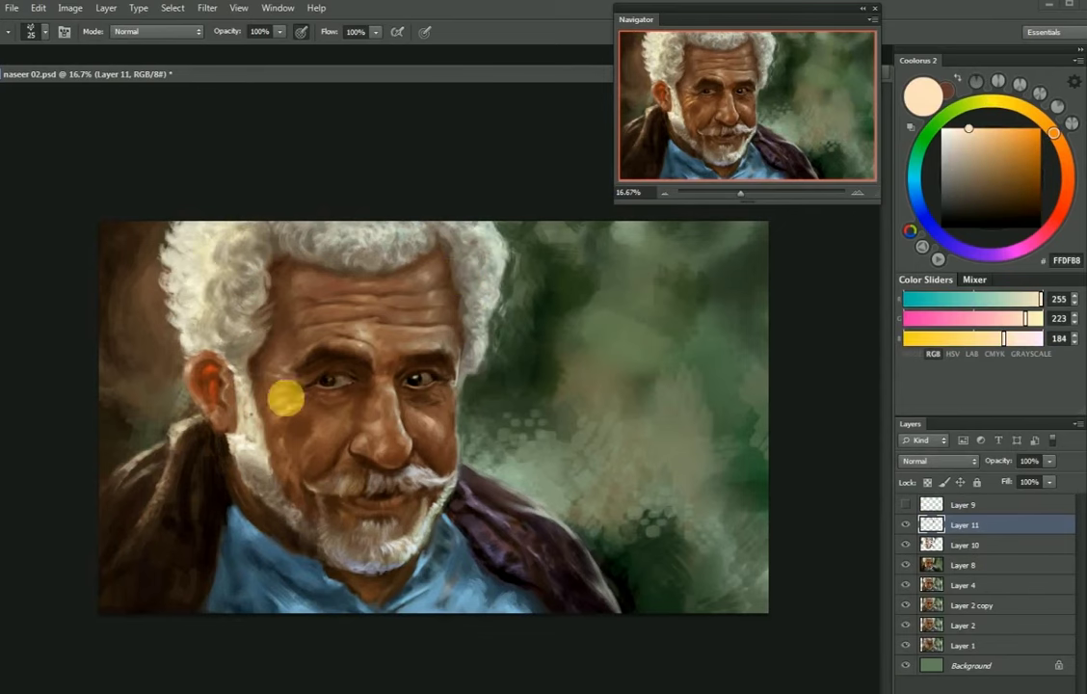
pyautogui.hotkey('ctrl', '+')
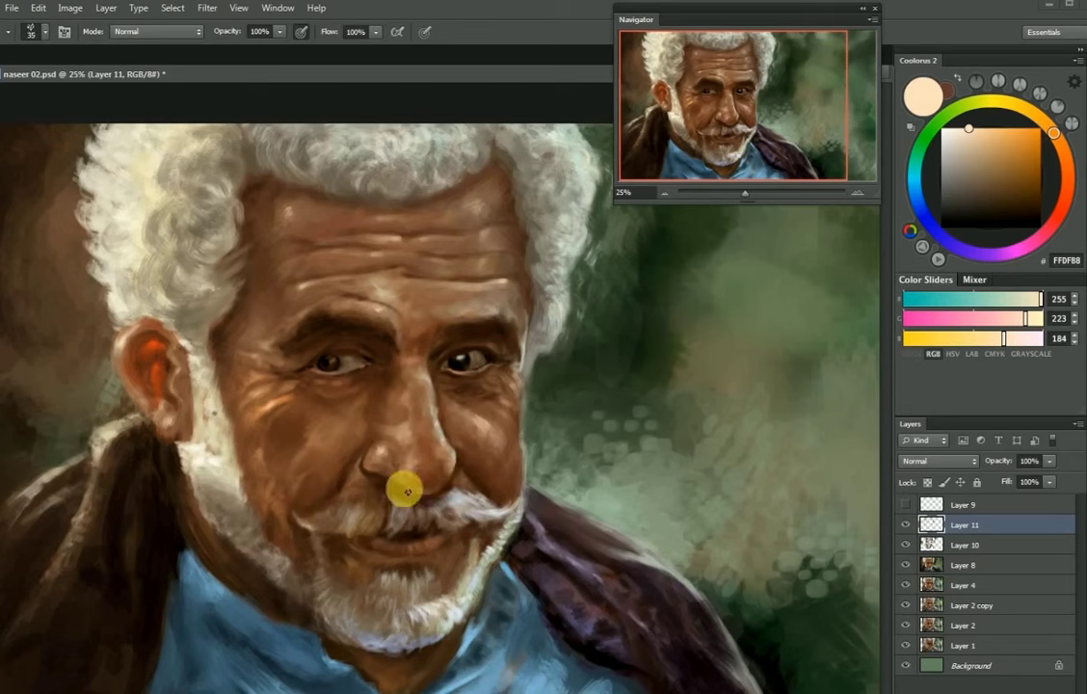
pyautogui.keyDown('alt'); pyautogui.click(442, 445); pyautogui.keyUp('alt')
pyautogui.keyDown('alt'); pyautogui.click(254, 334); pyautogui.keyUp('alt')
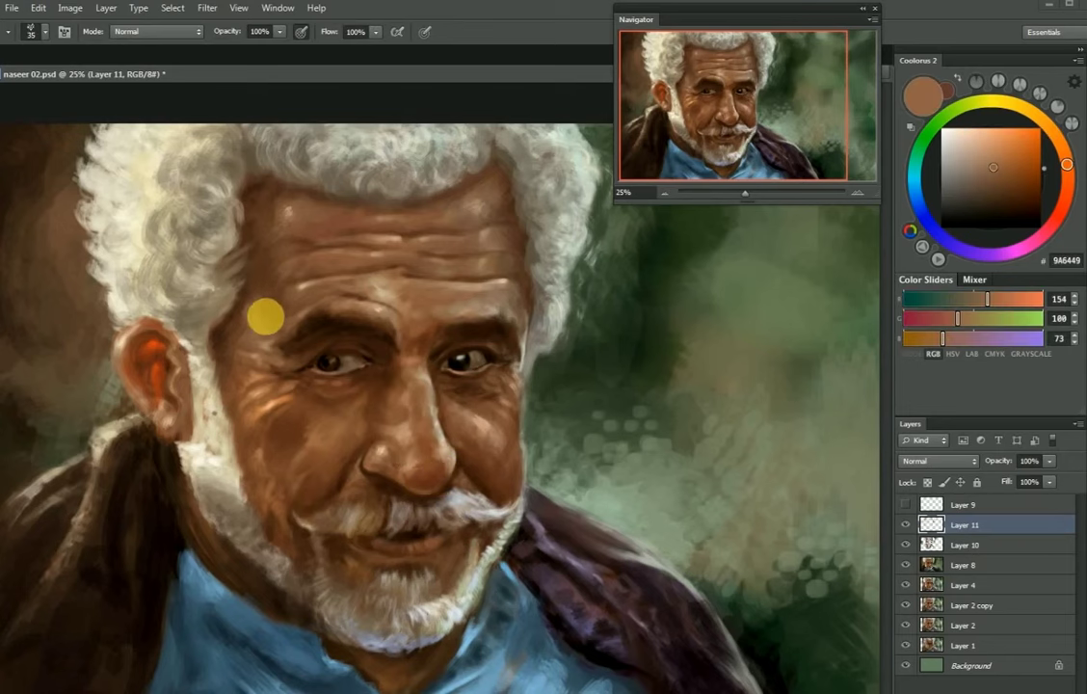
pyautogui.keyDown('alt'); pyautogui.click(298, 248); pyautogui.keyUp('alt')
pyautogui.keyDown('alt'); pyautogui.click(501, 183); pyautogui.keyUp('alt')
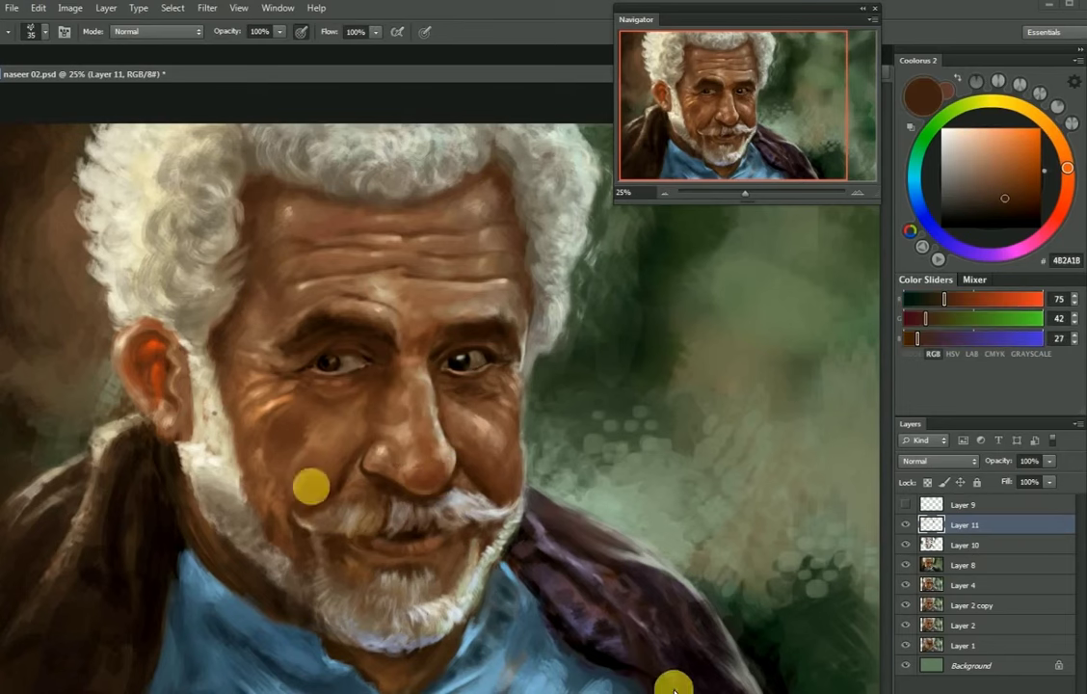
# Paint the white hair in cream, then deepen cheek, nose and forehead shading with browns
pyautogui.keyDown('alt'); pyautogui.click(174, 291); pyautogui.keyUp('alt')
pyautogui.press('[')
pyautogui.press('[')
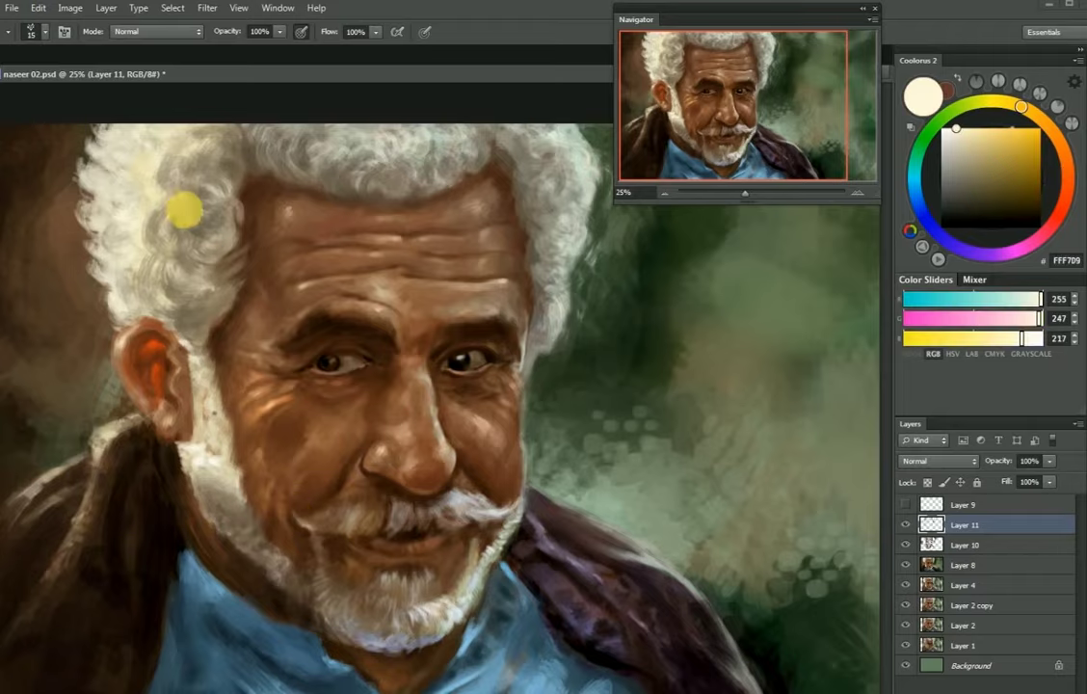
pyautogui.hotkey('ctrl', '-')
pyautogui.keyDown('alt'); pyautogui.click(248, 389); pyautogui.keyUp('alt')
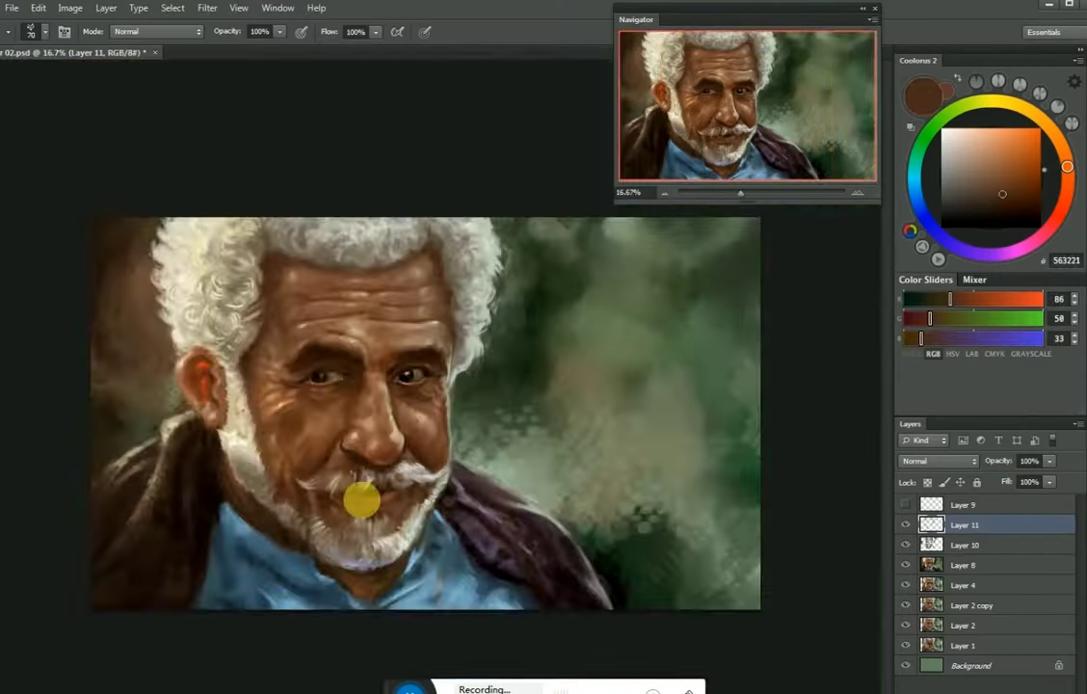
pyautogui.hotkey('ctrl', '+')
pyautogui.keyDown('alt'); pyautogui.click(395, 316); pyautogui.keyUp('alt')
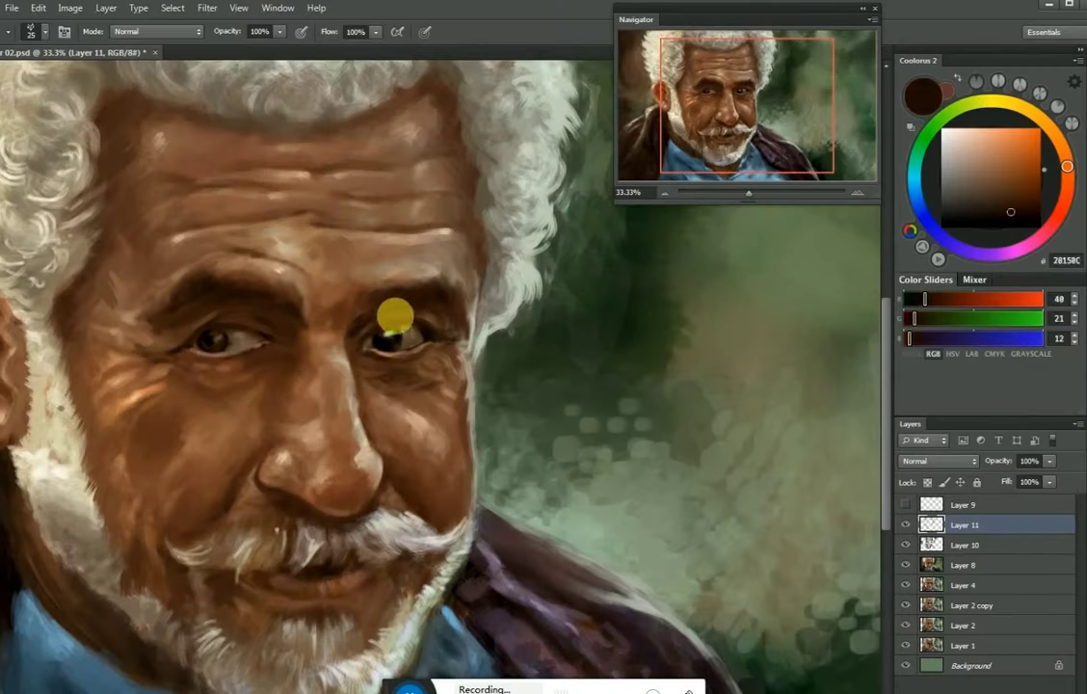
pyautogui.keyDown('alt'); pyautogui.click(390, 469); pyautogui.keyUp('alt')
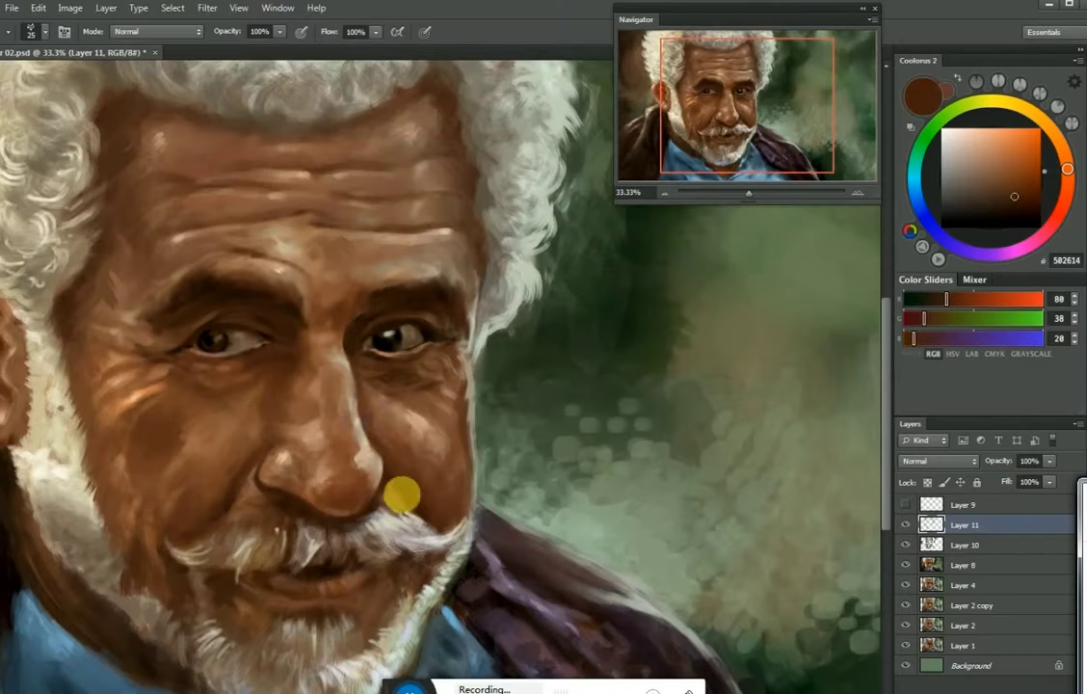
pyautogui.keyDown('alt'); pyautogui.click(381, 301); pyautogui.keyUp('alt')
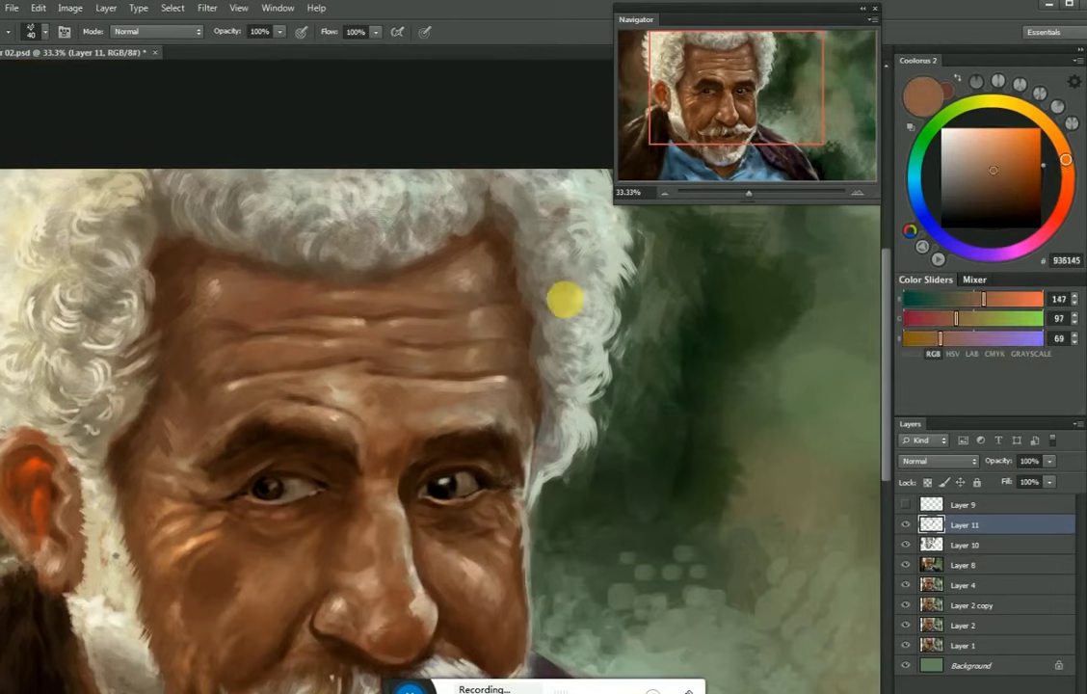
pyautogui.keyDown('alt'); pyautogui.click(189, 297); pyautogui.keyUp('alt')
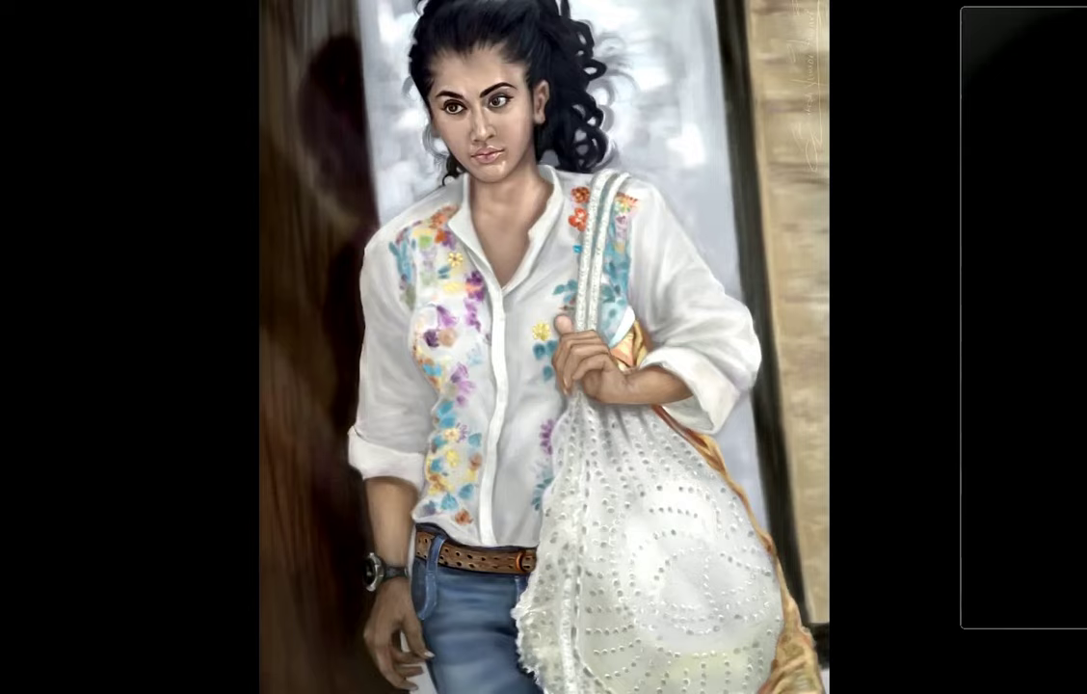
# Sample a portrait brown and begin the heart-looped signature on Layer 12
pyautogui.keyDown('alt'); pyautogui.click(434, 352); pyautogui.keyUp('alt')
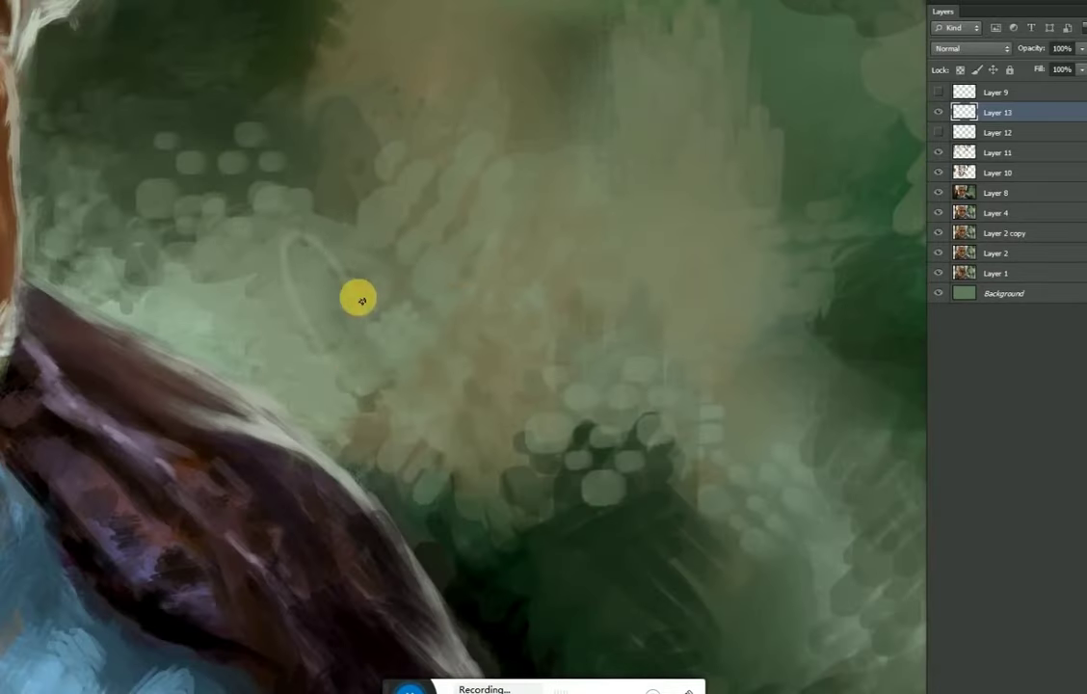
pyautogui.moveTo(360, 296)
pyautogui.mouseDown()
pyautogui.moveTo(342, 320)
pyautogui.moveTo(601, 346)
pyautogui.mouseUp()
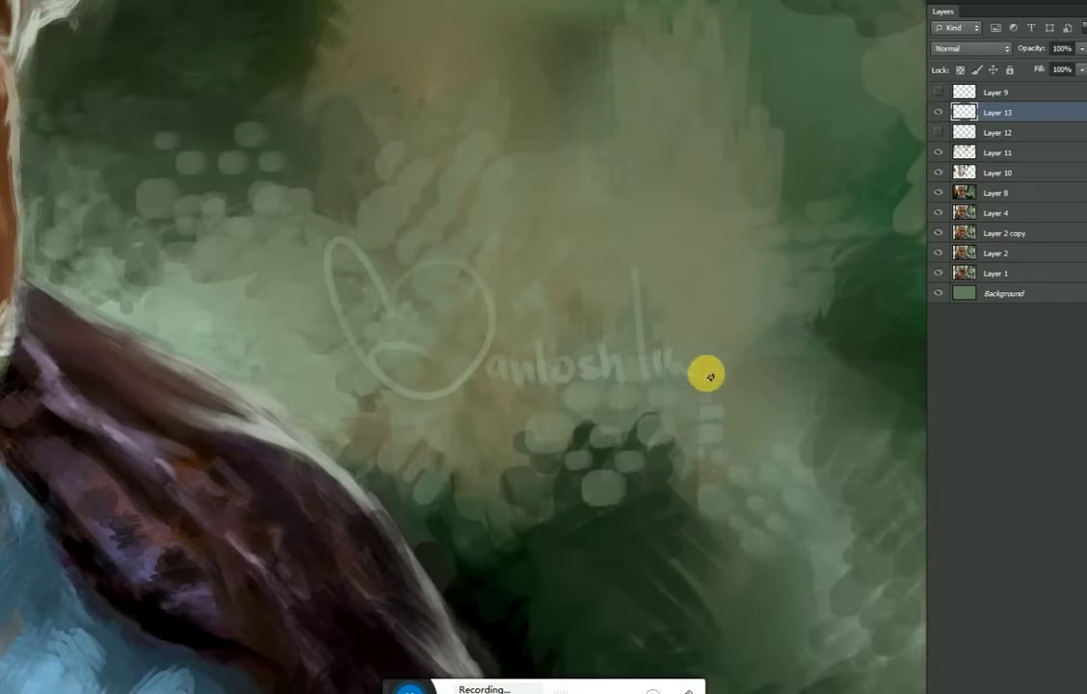
# Finish the signature with its remaining stroke and crossing line
pyautogui.moveTo(709, 376); pyautogui.dragTo(760, 365)
pyautogui.moveTo(590, 294); pyautogui.dragTo(829, 284)
pyautogui.hotkey('ctrl', '0')
# Move the signature down into the lower-right corner of the canvas
pyautogui.click(940, 113)
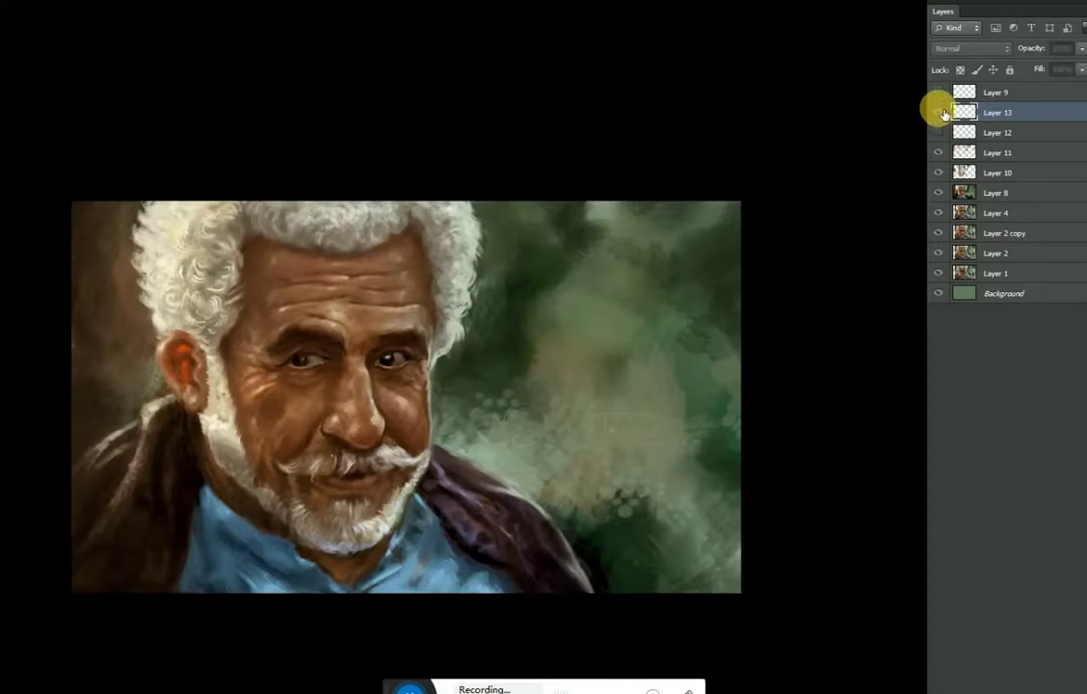
pyautogui.hotkey('ctrl', 'e')
pyautogui.moveTo(565, 405); pyautogui.dragTo(699, 548)
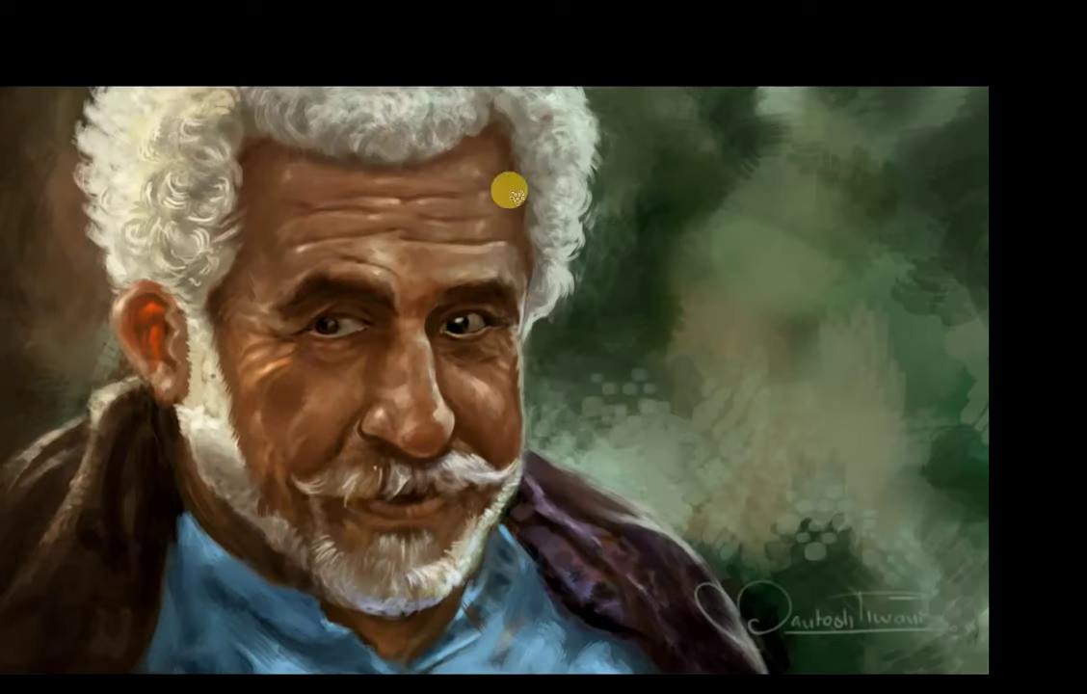
pyautogui.click(473, 174)
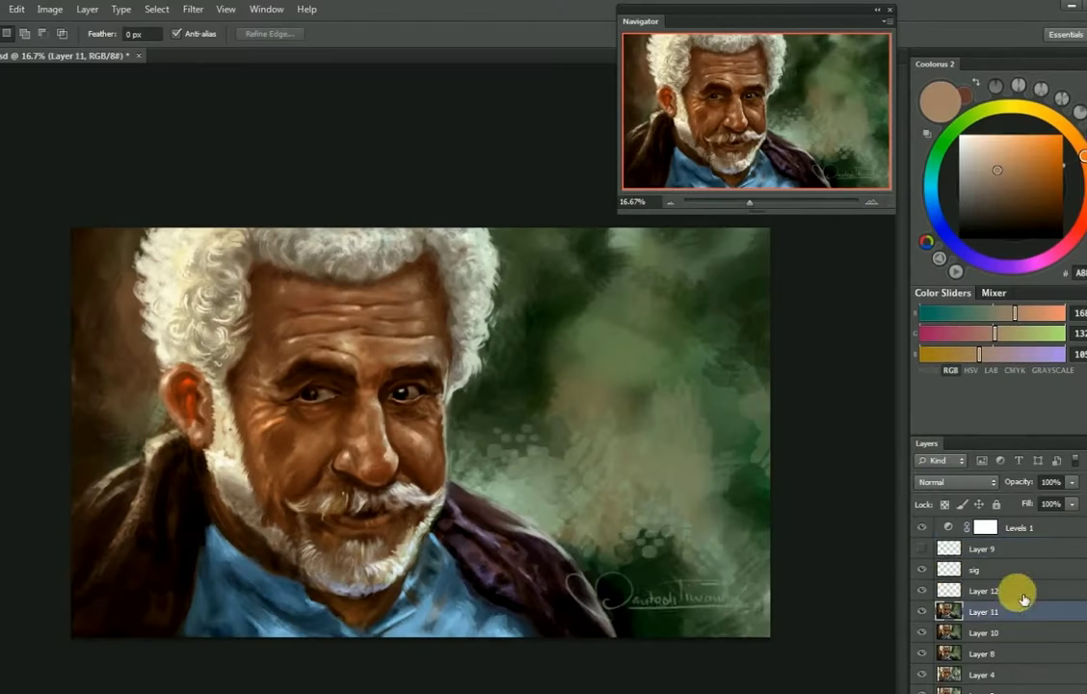
# Duplicate Layer 12 and apply Smart Sharpen with amount 179% and radius 2.1 px
pyautogui.click(1007, 590)
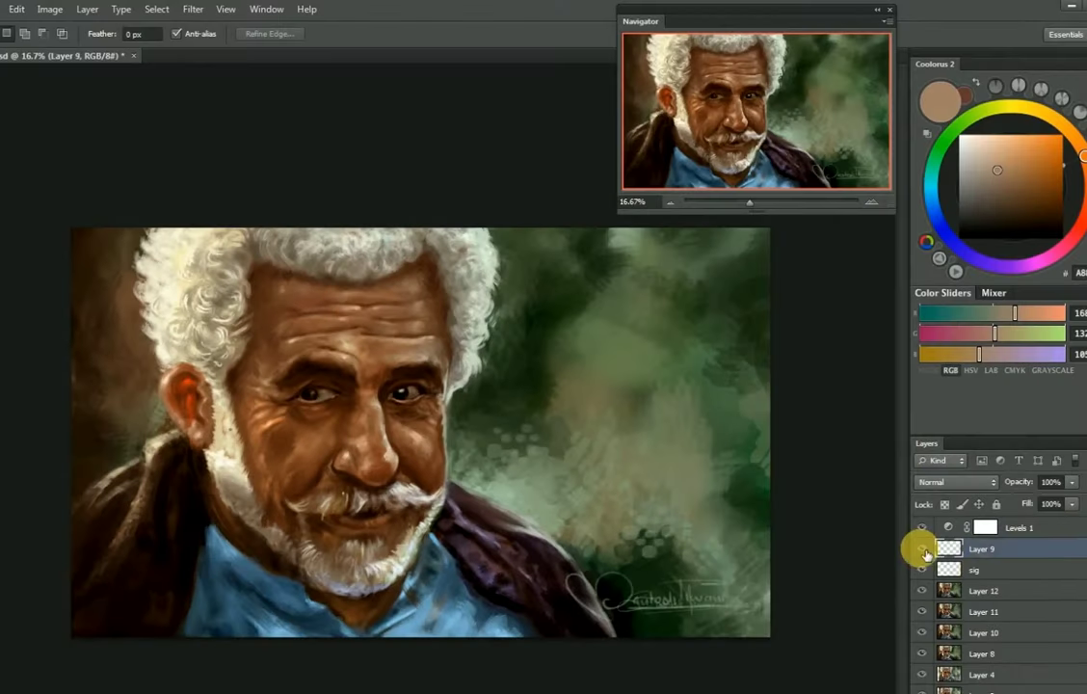
pyautogui.hotkey('ctrl', 'j')
pyautogui.hotkey('ctrl', 'alt', 'f')
pyautogui.moveTo(901, 341); pyautogui.dragTo(923, 356)
pyautogui.moveTo(1061, 306); pyautogui.dragTo(996, 318)
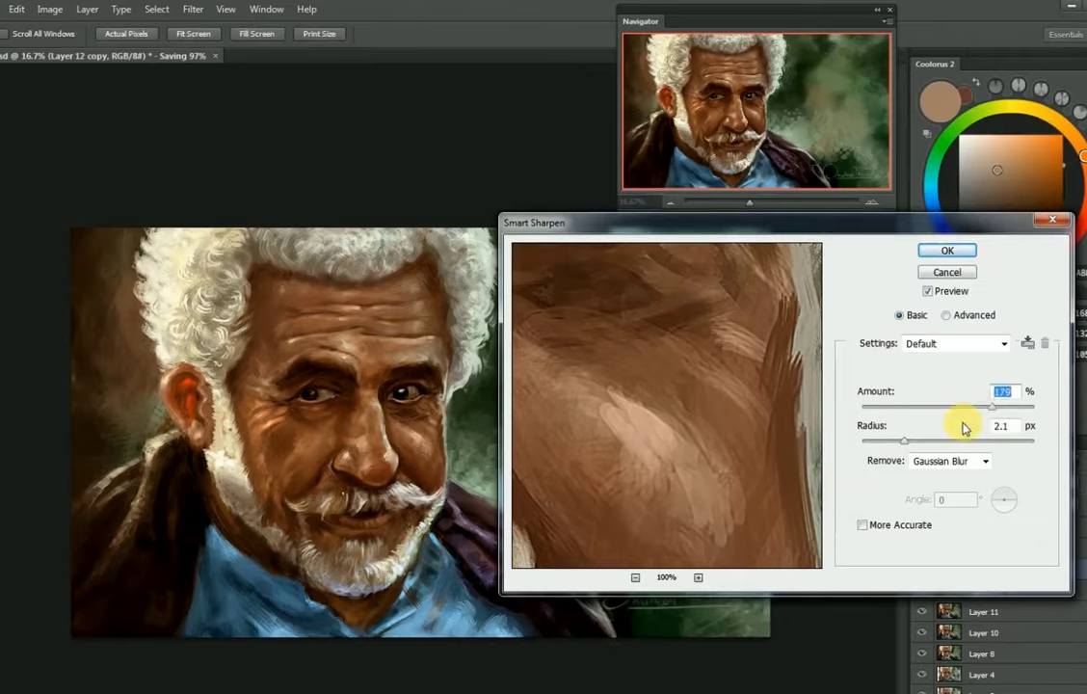
pyautogui.press('Return')
# Zoom in to inspect the sharpened brushwork
pyautogui.hotkey('ctrl', '+')
pyautogui.click(193, 9)
pyautogui.press('Escape')
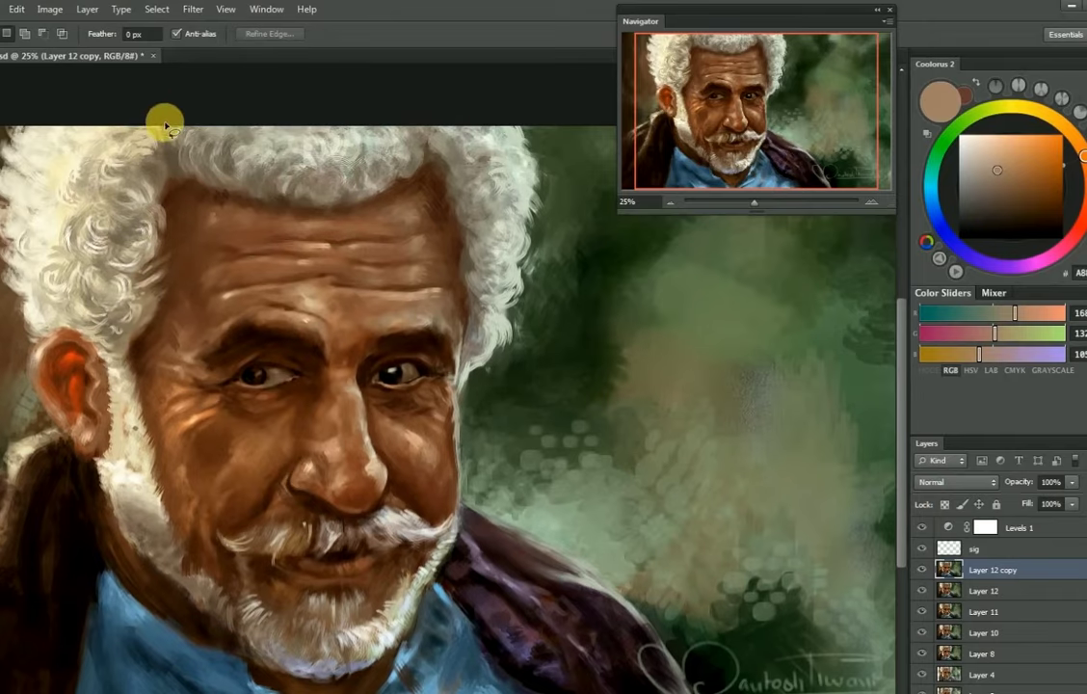
# Preview the portrait full screen, then show the sharpened Layer 12 copy and zoom in on the face
pyautogui.press('f')
pyautogui.press('f')
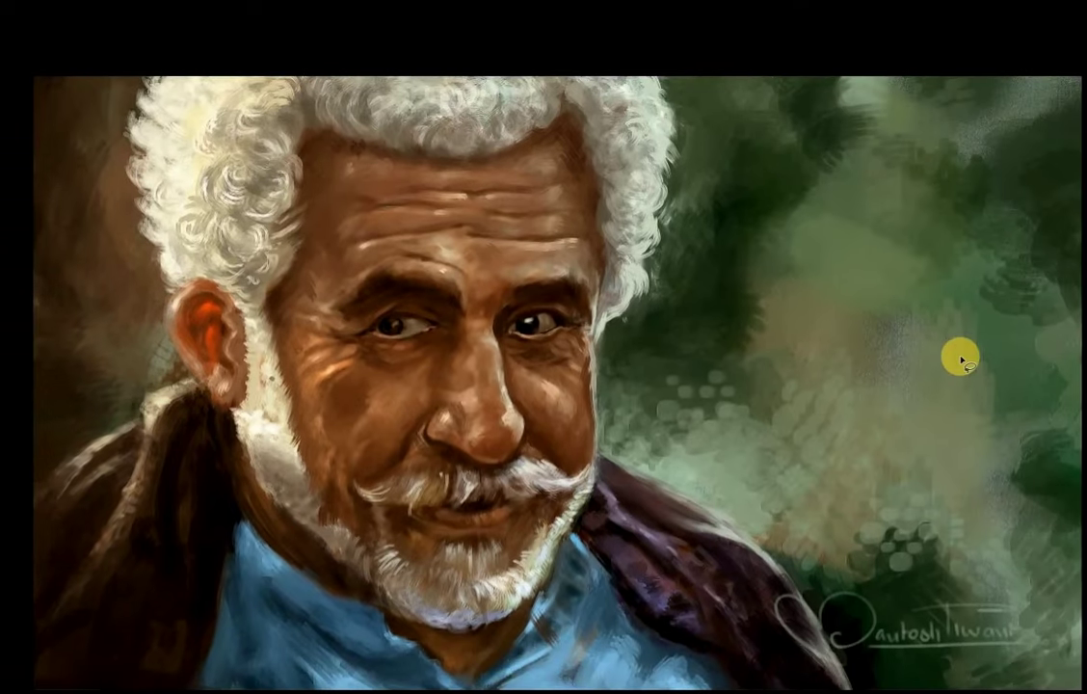
pyautogui.press('f')
pyautogui.hotkey('ctrl', '-')
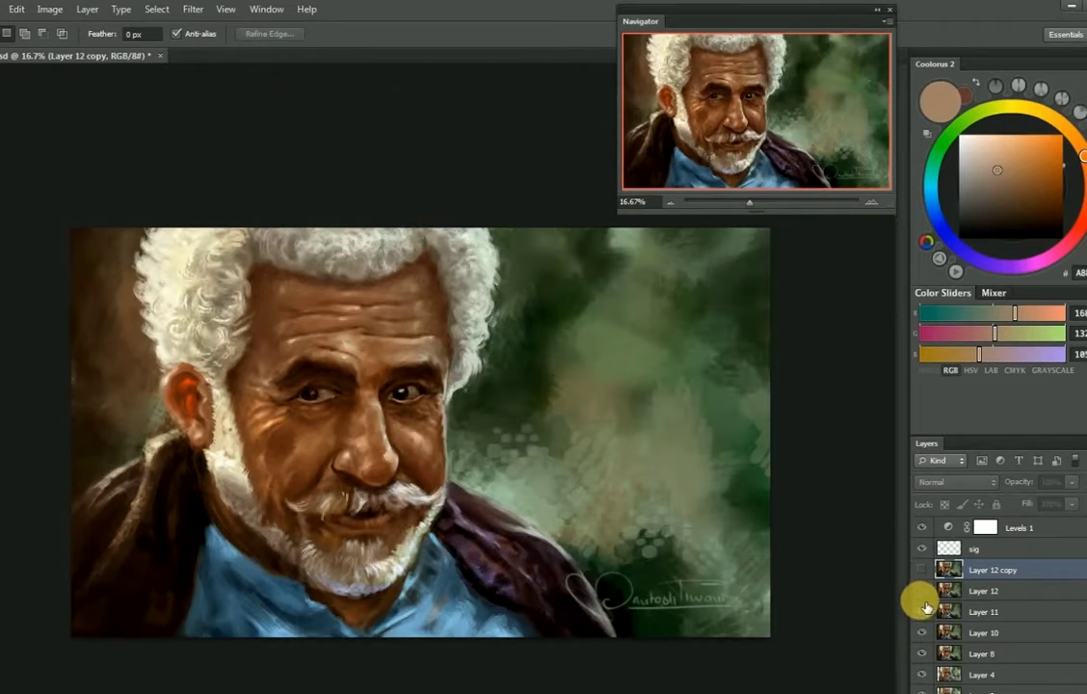
pyautogui.click(921, 569)
pyautogui.hotkey('ctrl', '+')
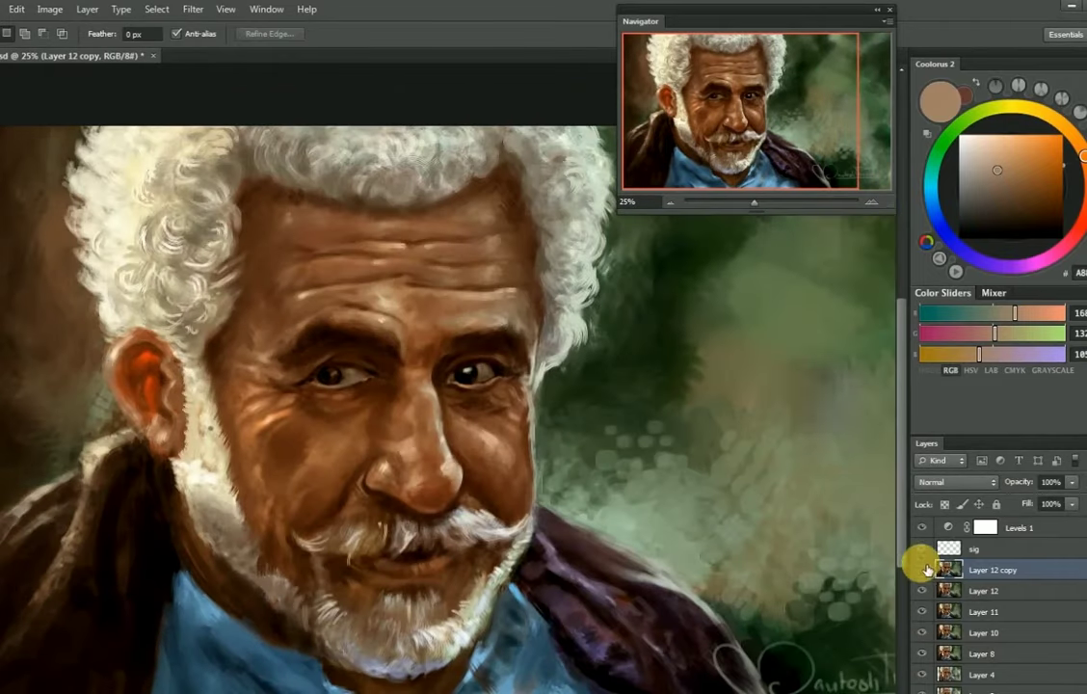
# Sample a light green and a greyish yellow-green from the background for painting
pyautogui.press('e')
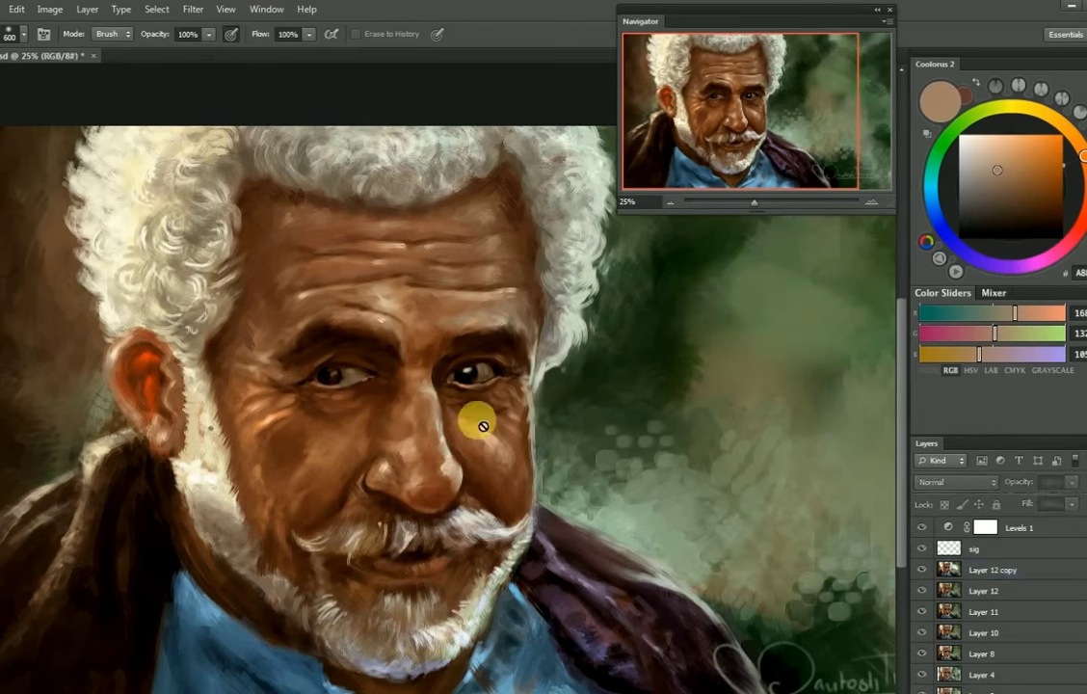
pyautogui.press('i')
pyautogui.press('b')
pyautogui.keyDown('alt'); pyautogui.click(542, 494); pyautogui.keyUp('alt')
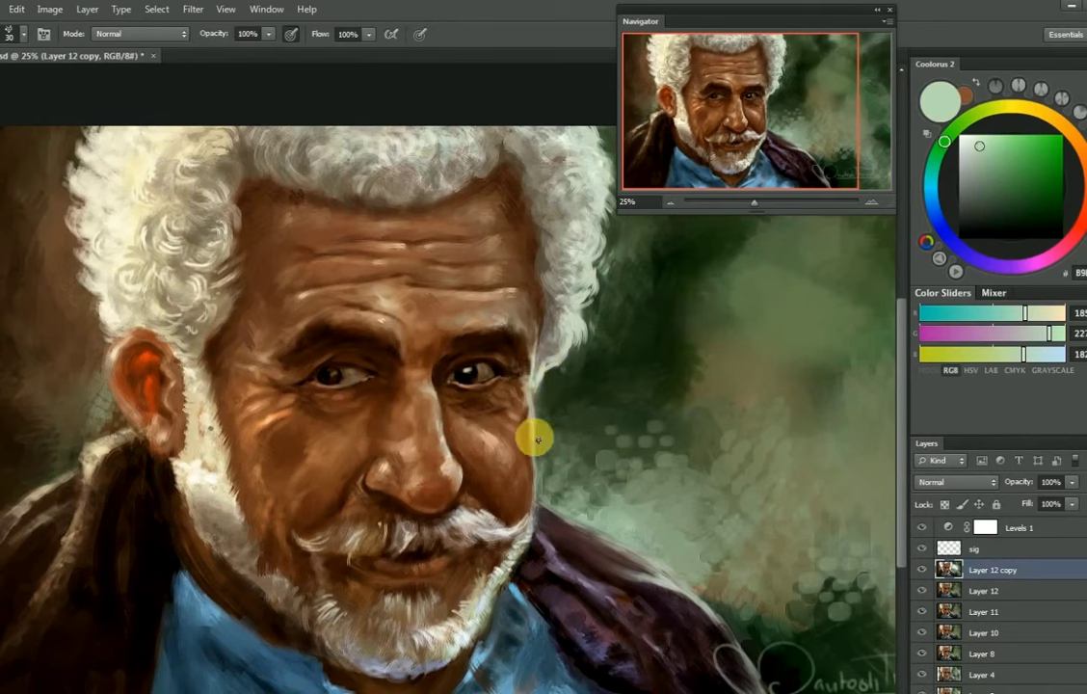
pyautogui.keyDown('alt'); pyautogui.click(537, 441); pyautogui.keyUp('alt')
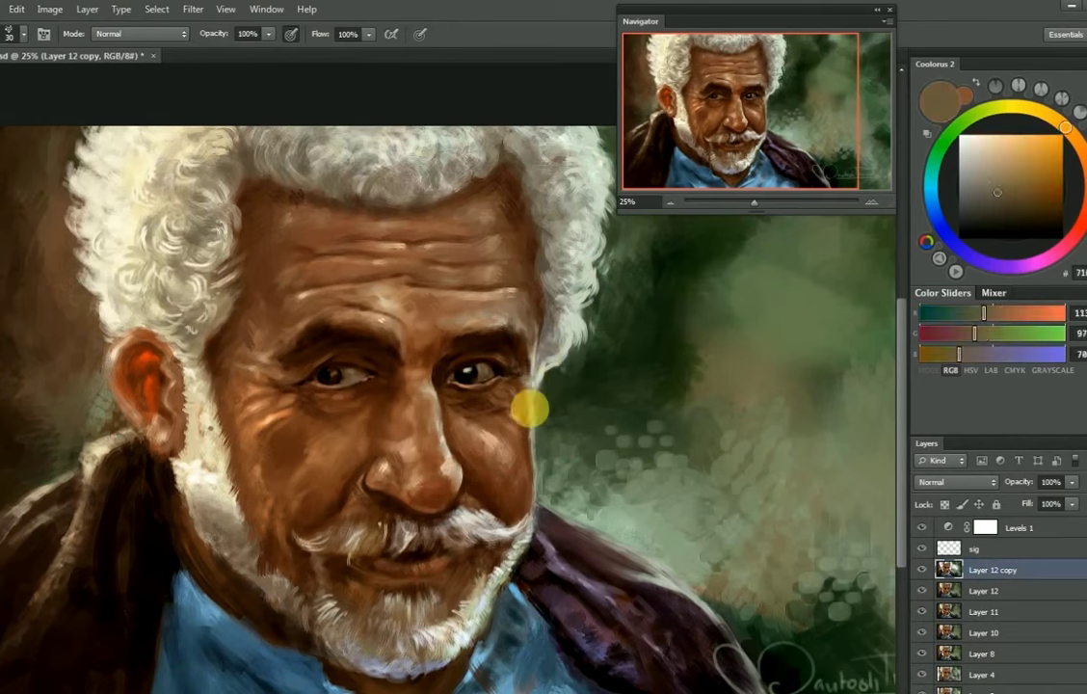
# Hide the sharpened Layer 12 copy to compare, and save the painting as a JPEG
pyautogui.click(922, 569)
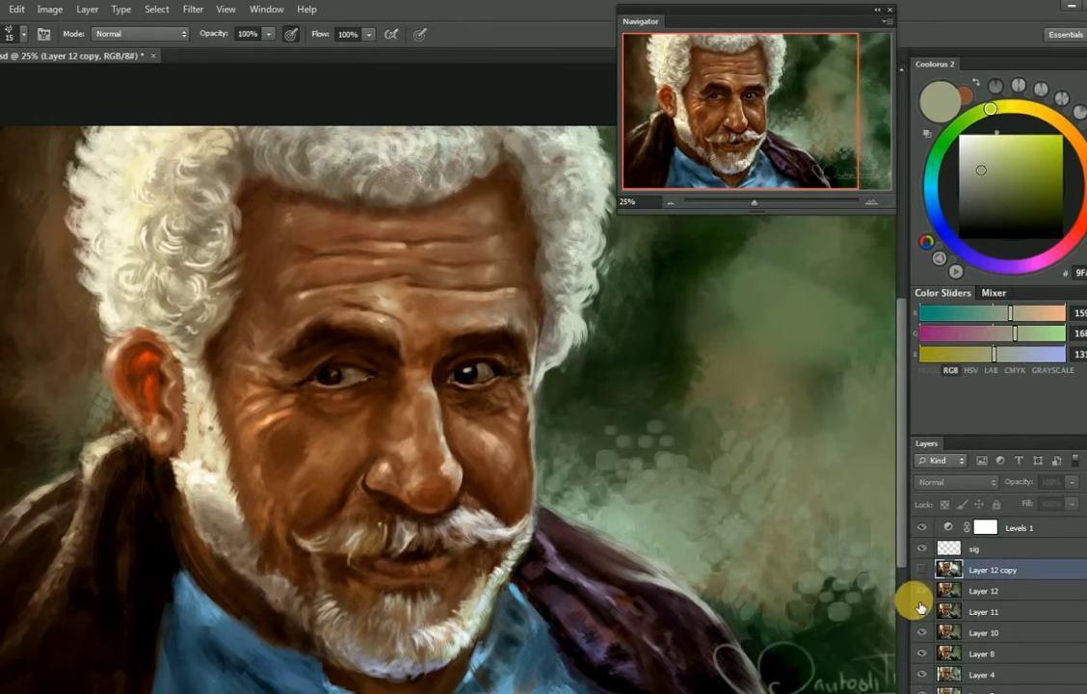
pyautogui.hotkey('ctrl', 'shift', 's')
pyautogui.click(704, 390)
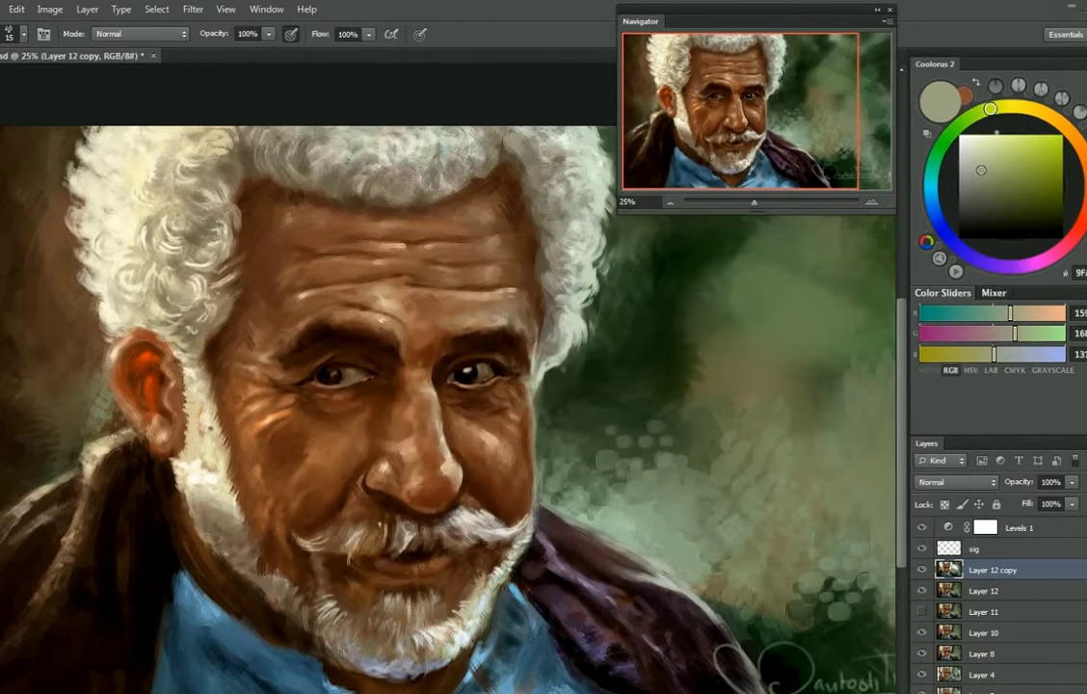
# Zoom out to show the whole signed, sharpened portrait of the old man
pyautogui.hotkey('ctrl', '-')
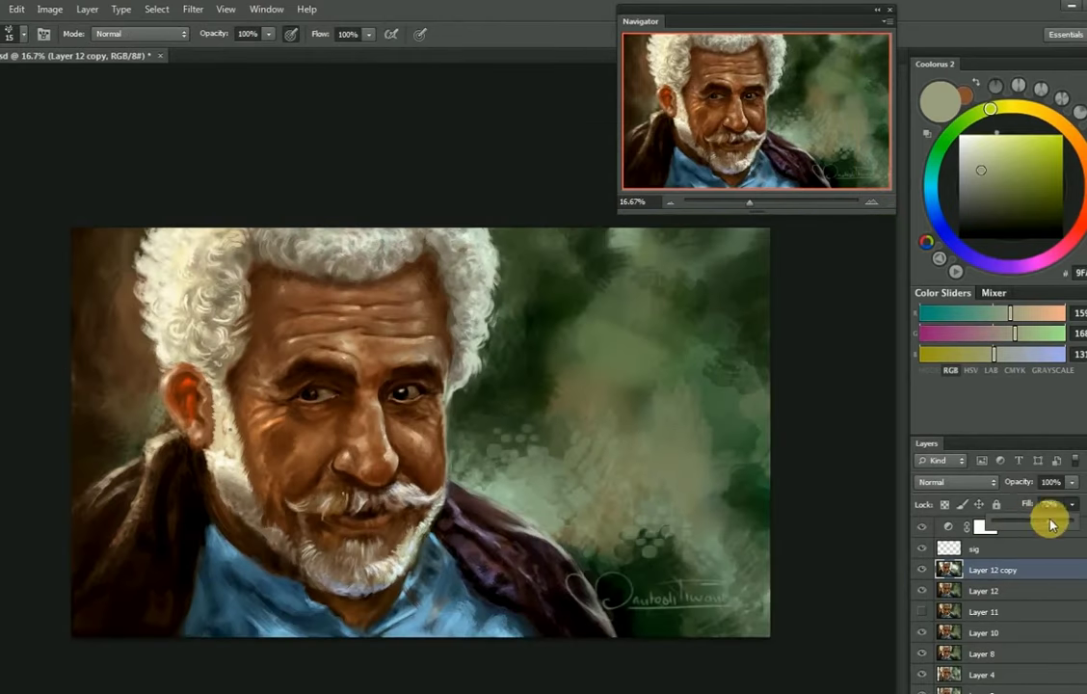